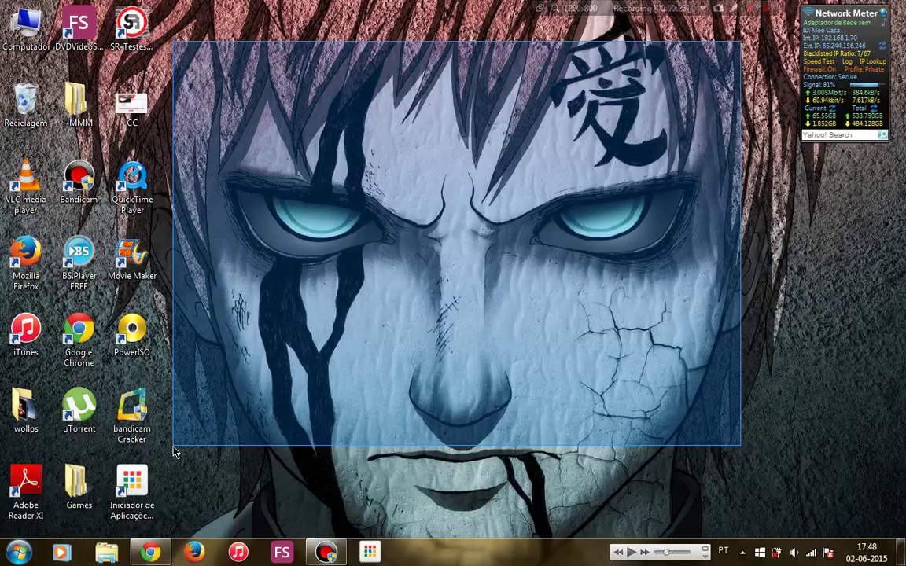
- Bring the Chrome window with the FileFactory upload page back from the taskbar
{"action": "left_click_drag", "start_coordinate": [174, 453], "coordinate": [174, 452]}
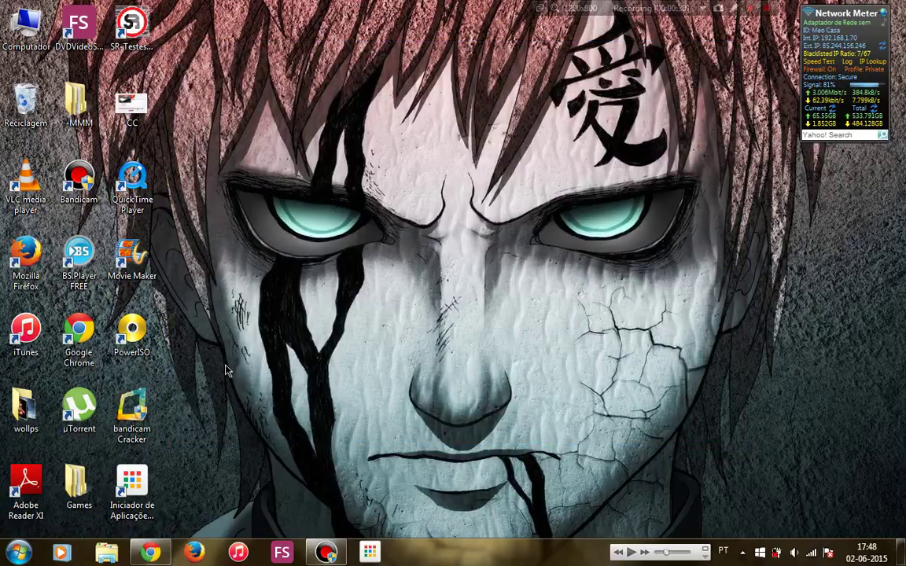
{"action": "left_click", "coordinate": [303, 210]}
{"action": "left_click", "coordinate": [158, 556]}
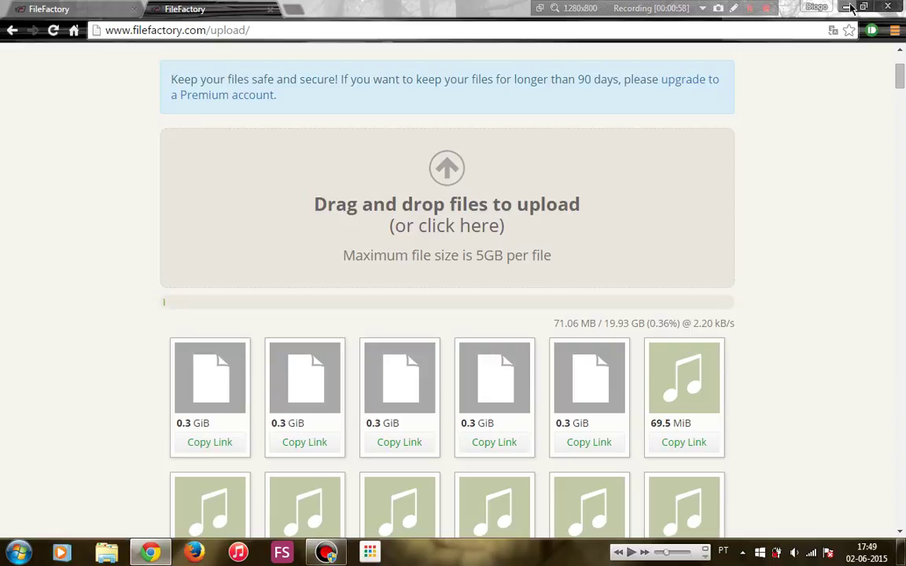
- Minimize and restore the FileFactory browser window twice, then leave it minimized
{"action": "left_click", "coordinate": [849, 7]}
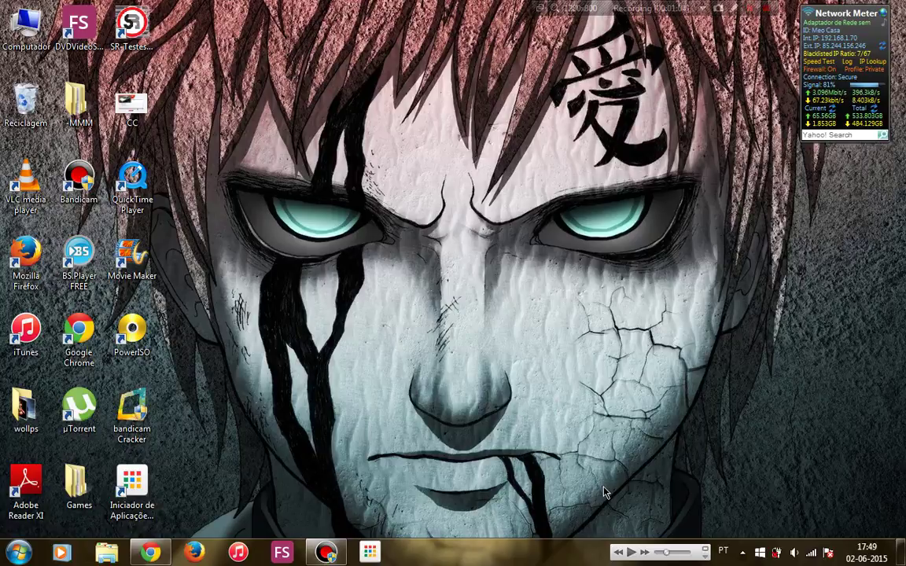
{"action": "left_click", "coordinate": [159, 556]}
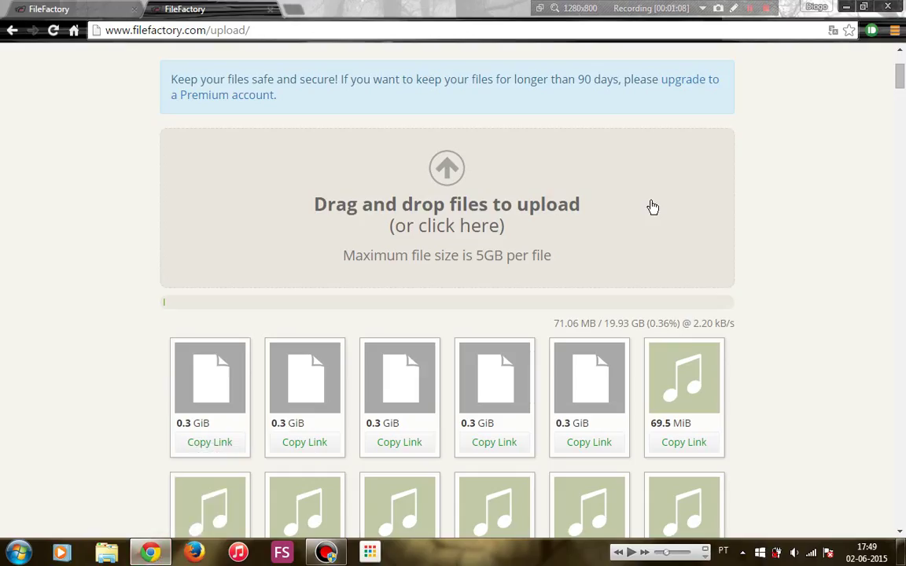
{"action": "left_click", "coordinate": [846, 6]}
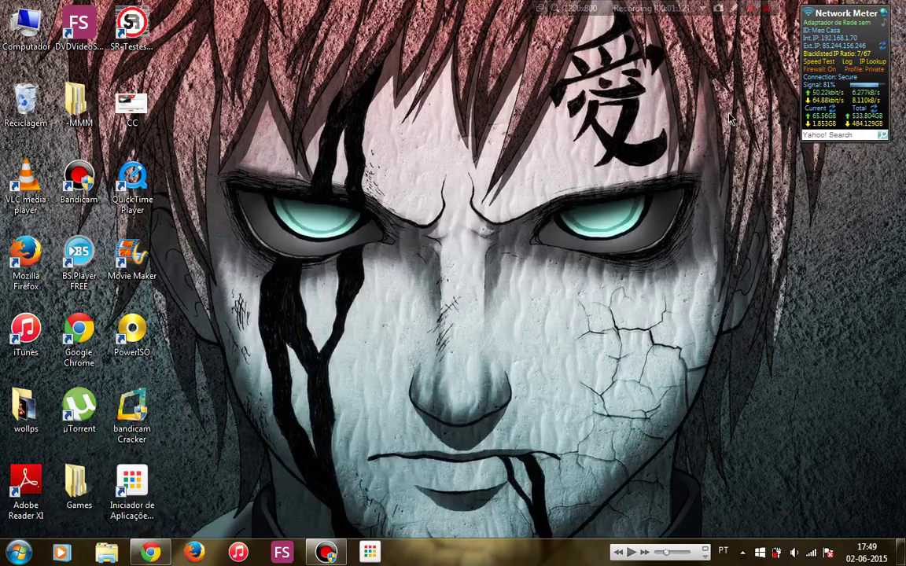
{"action": "left_click", "coordinate": [150, 552]}
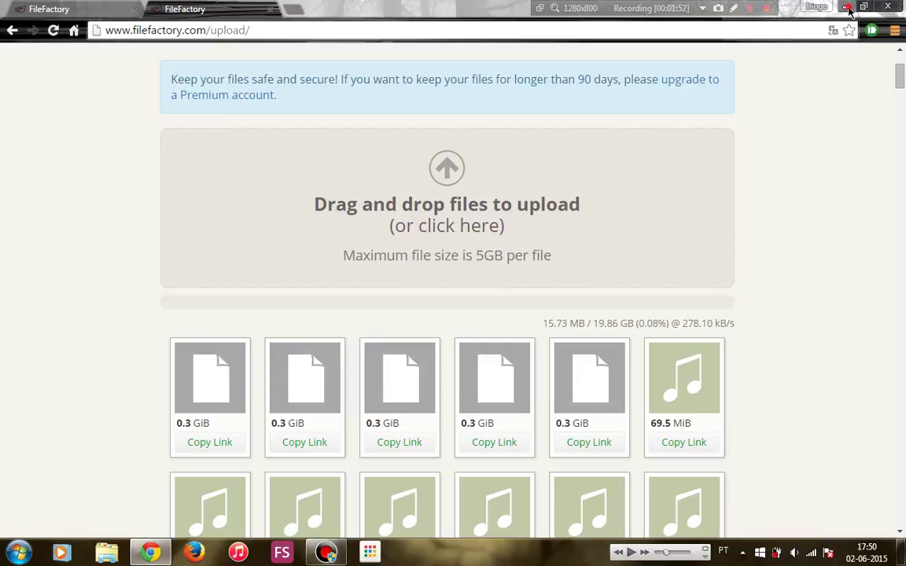
{"action": "left_click", "coordinate": [847, 9]}
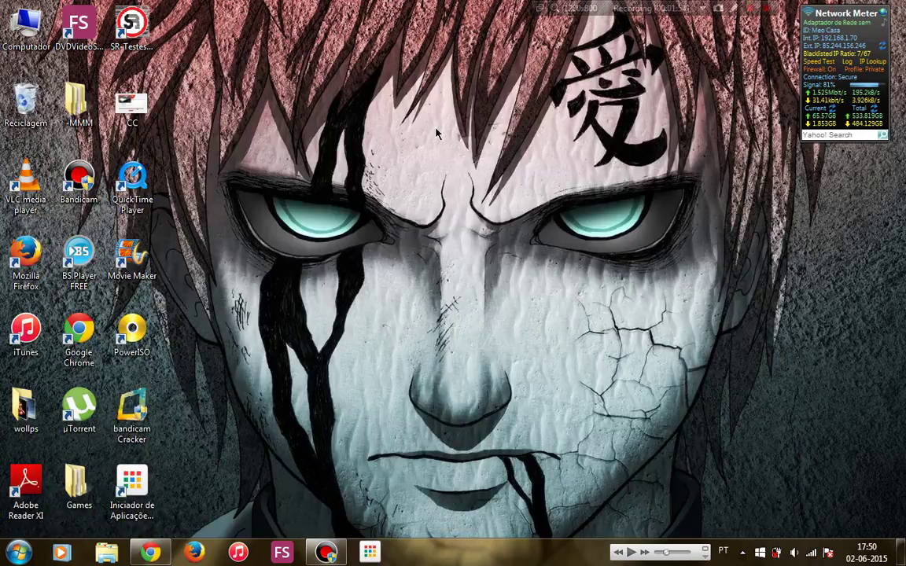
- Drag a selection box across the desktop as the wallpaper switches to the mask image
{"action": "left_click_drag", "start_coordinate": [456, 120], "coordinate": [905, 519]}
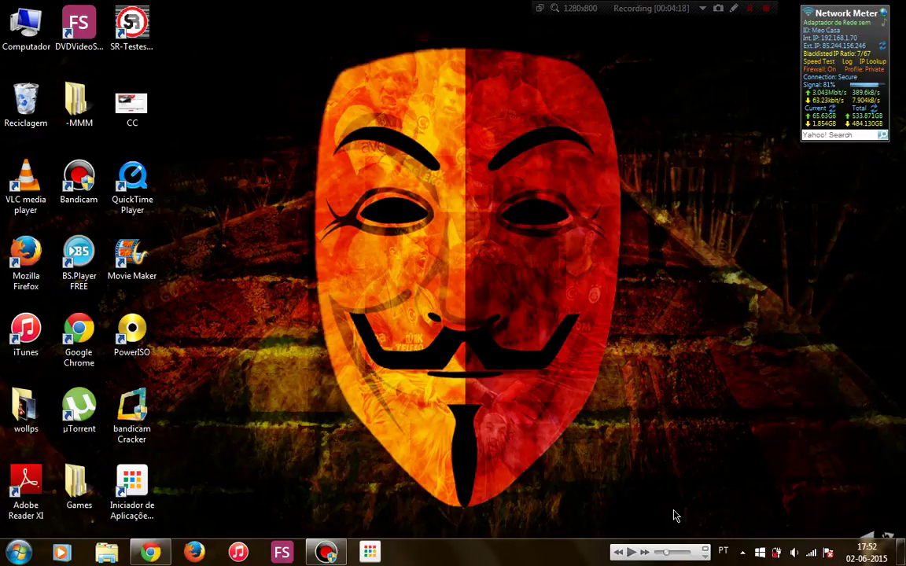
- Show FileFactory's My Files tab in Chrome, then minimize the browser again
{"action": "left_click", "coordinate": [151, 552]}
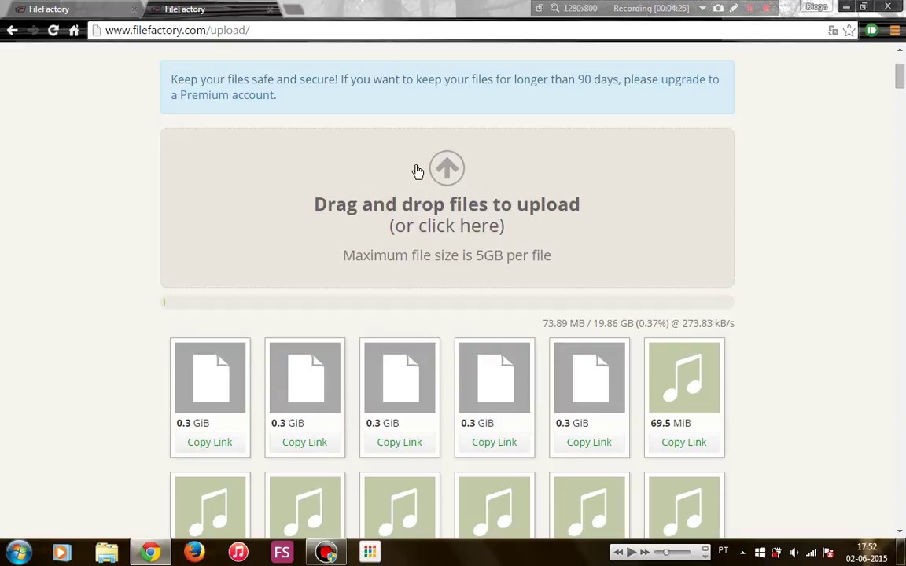
{"action": "left_click", "coordinate": [91, 15]}
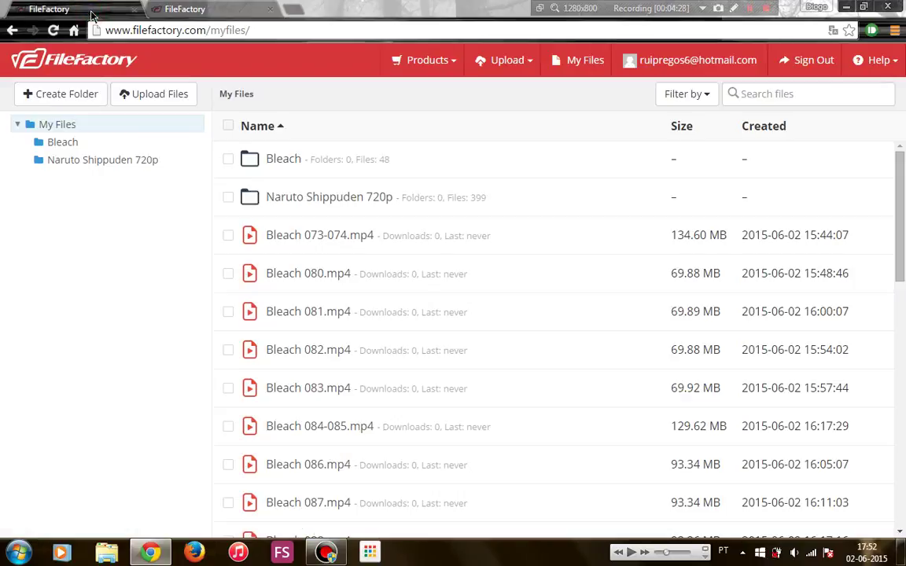
{"action": "left_click", "coordinate": [847, 7]}
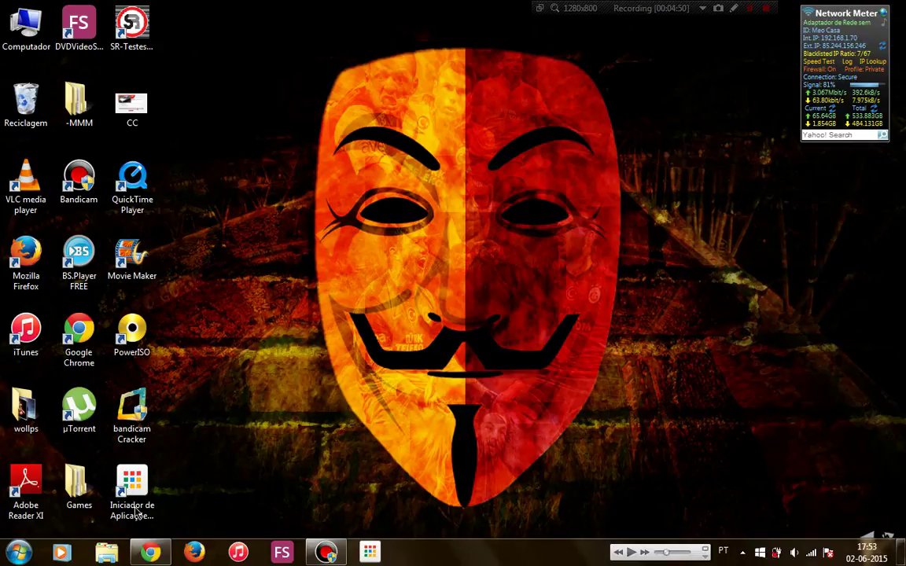
- Bring the Chrome window showing the FileFactory My Files list back from the taskbar
{"action": "left_click", "coordinate": [151, 552]}
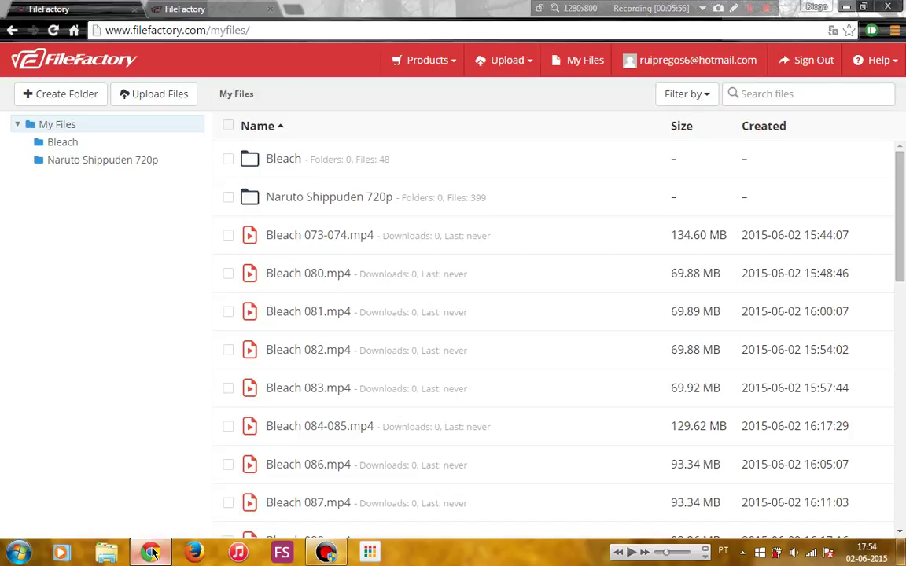
- Open ftp://192.168.1.65:2121/DCIM/Camera/ in a new tab and scroll to the VID_ files
{"action": "left_click", "coordinate": [287, 8]}
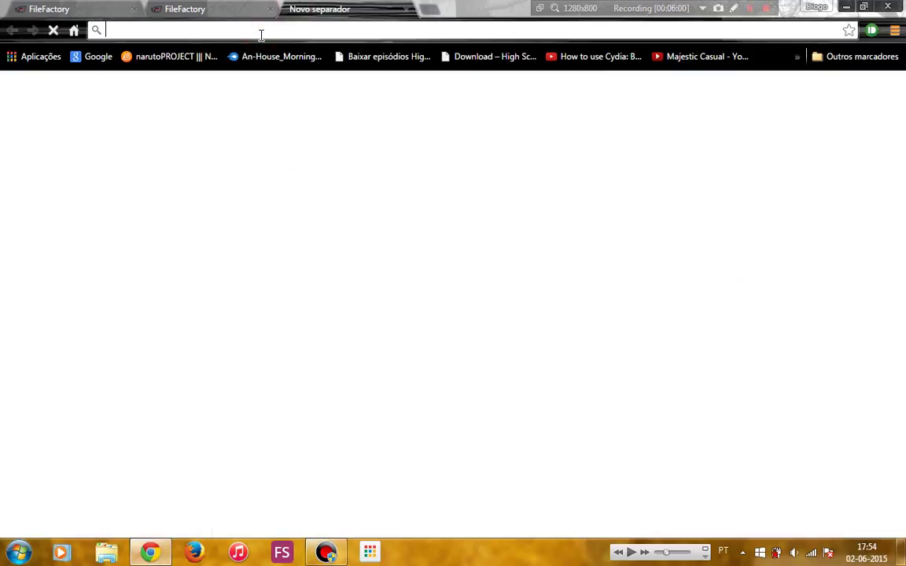
{"action": "type", "text": "ft"}
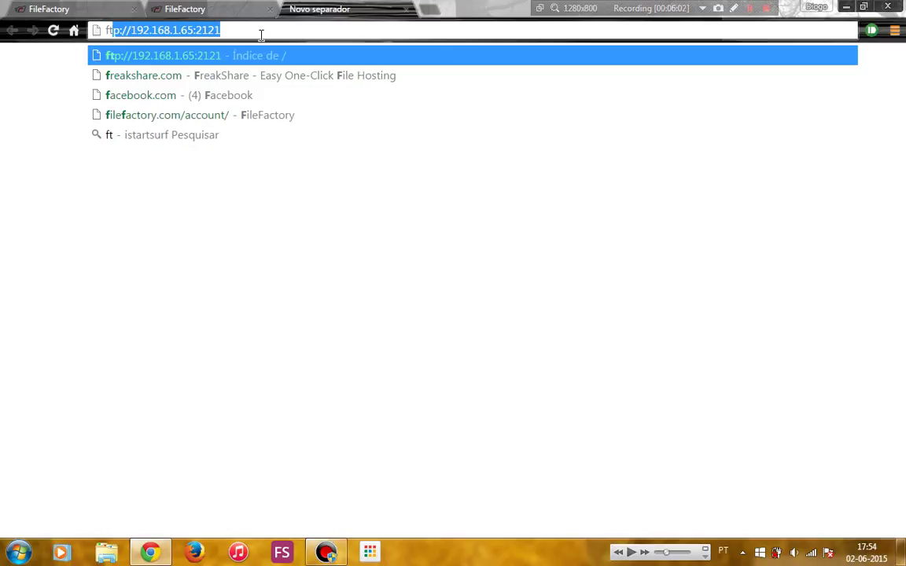
{"action": "key", "text": "Return"}
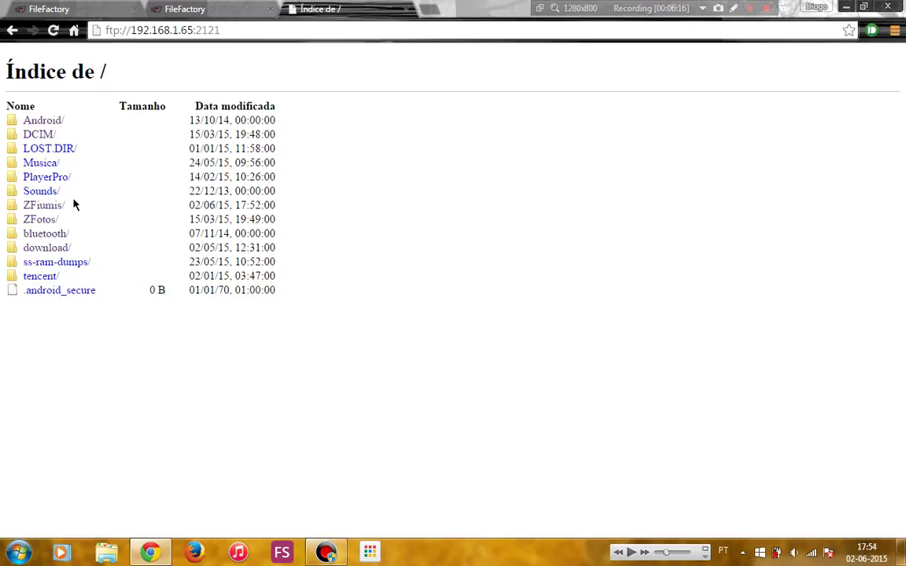
{"action": "left_click", "coordinate": [37, 134]}
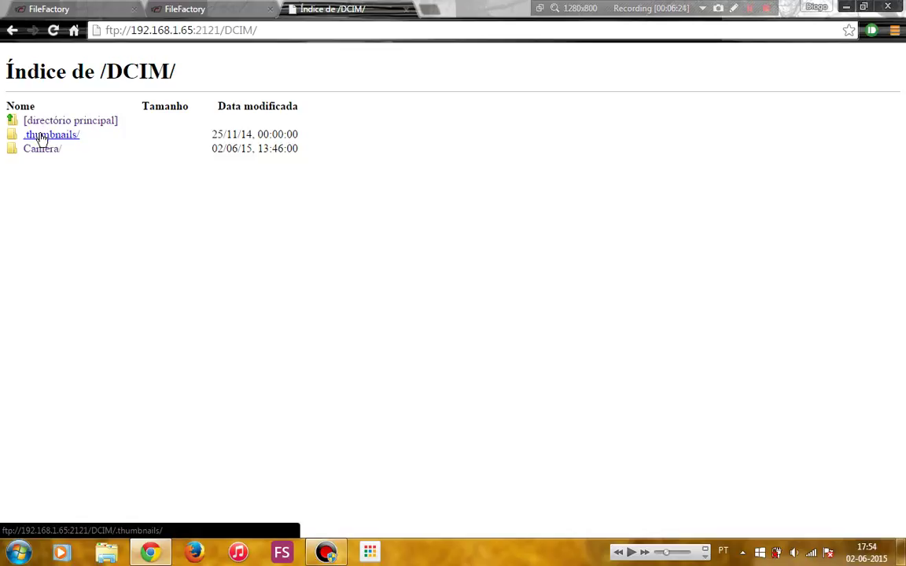
{"action": "left_click", "coordinate": [46, 151]}
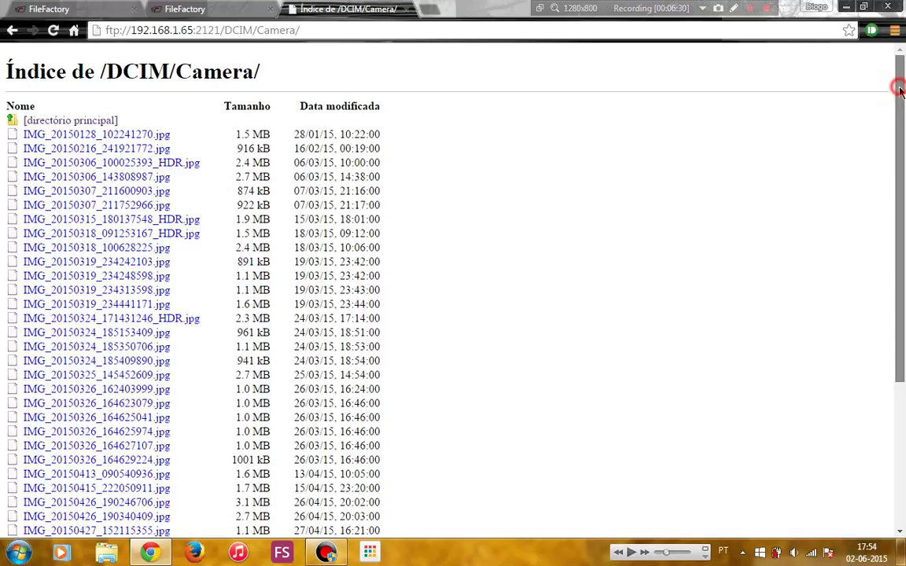
{"action": "left_click_drag", "start_coordinate": [900, 85], "coordinate": [899, 380]}
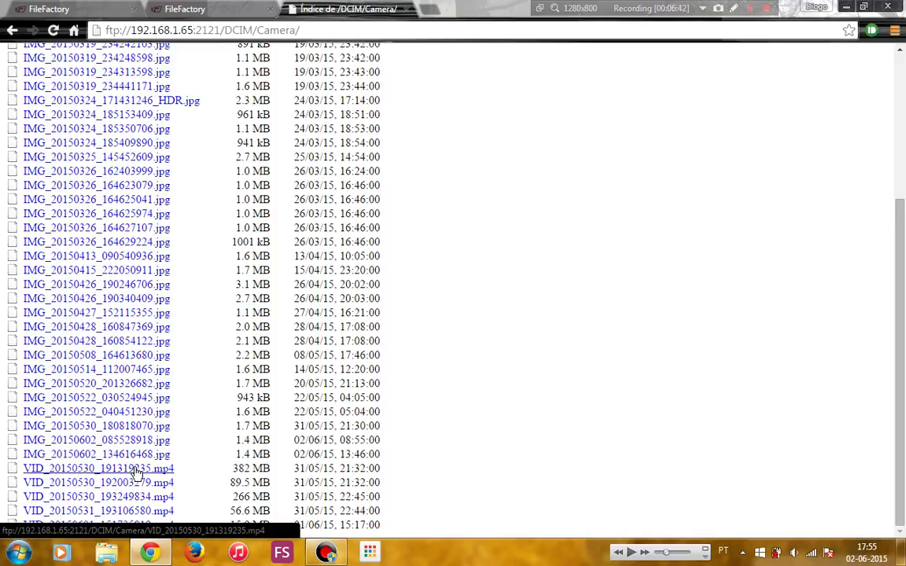
- Download the five VID_ .mp4 videos dated 20150530 to 20150601 from the Camera listing
{"action": "right_click", "coordinate": [137, 471]}
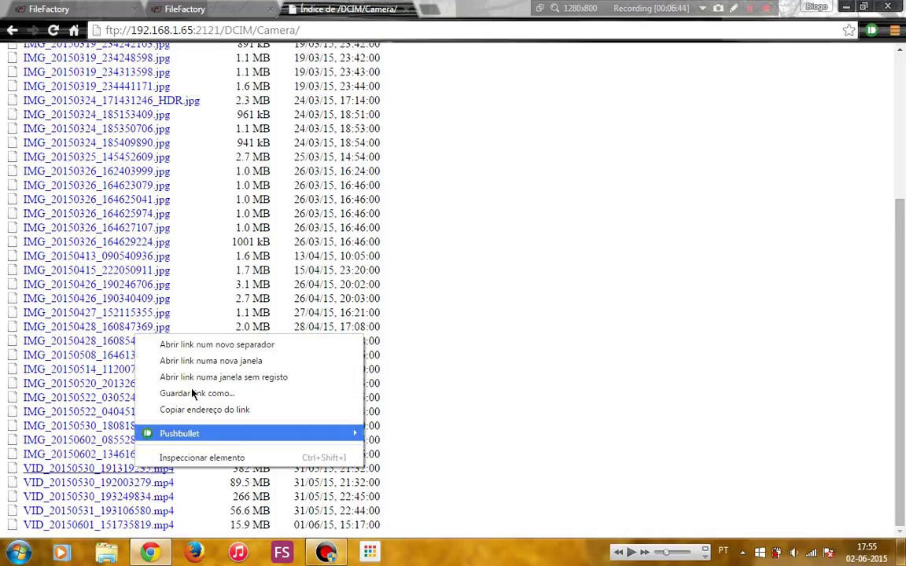
{"action": "left_click", "coordinate": [469, 328]}
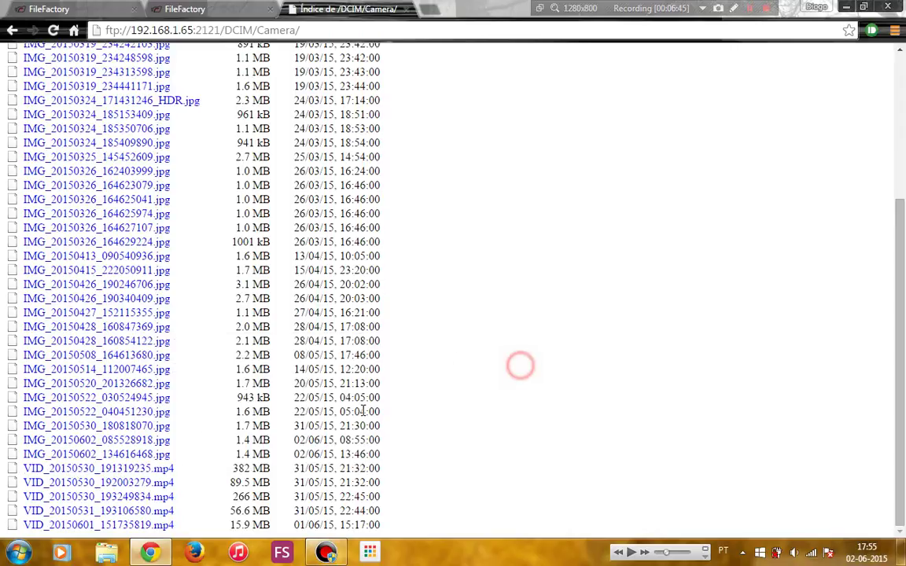
{"action": "left_click", "coordinate": [132, 472]}
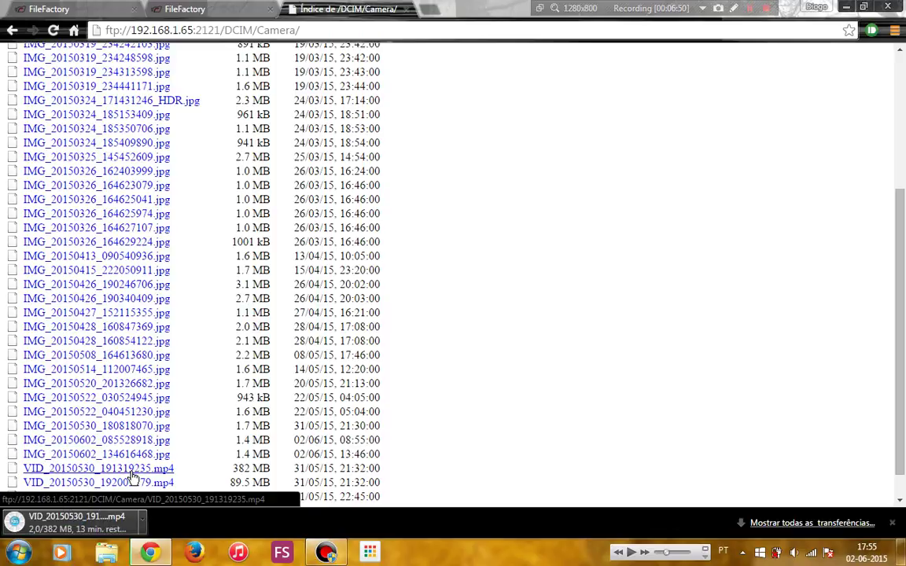
{"action": "scroll", "coordinate": [813, 314], "scroll_direction": "down", "scroll_amount": 1}
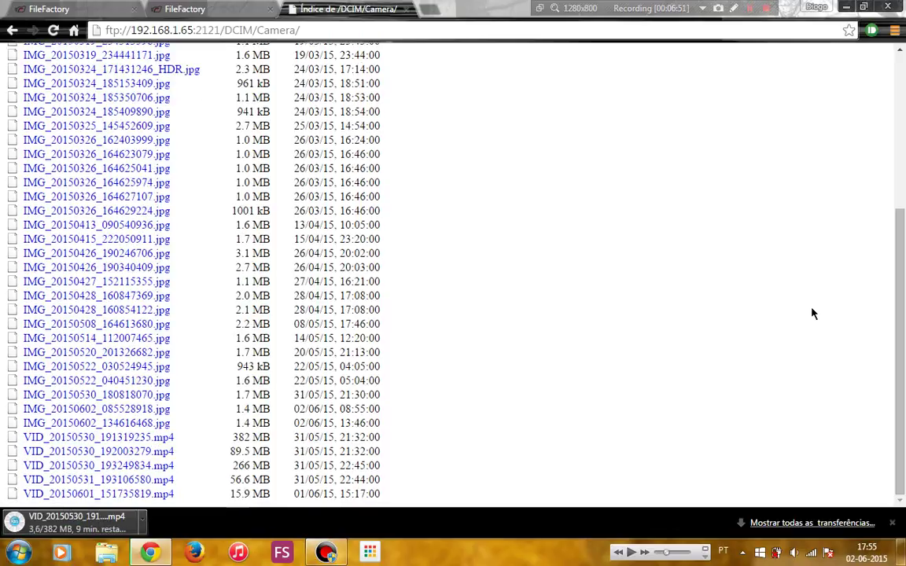
{"action": "left_click", "coordinate": [128, 453]}
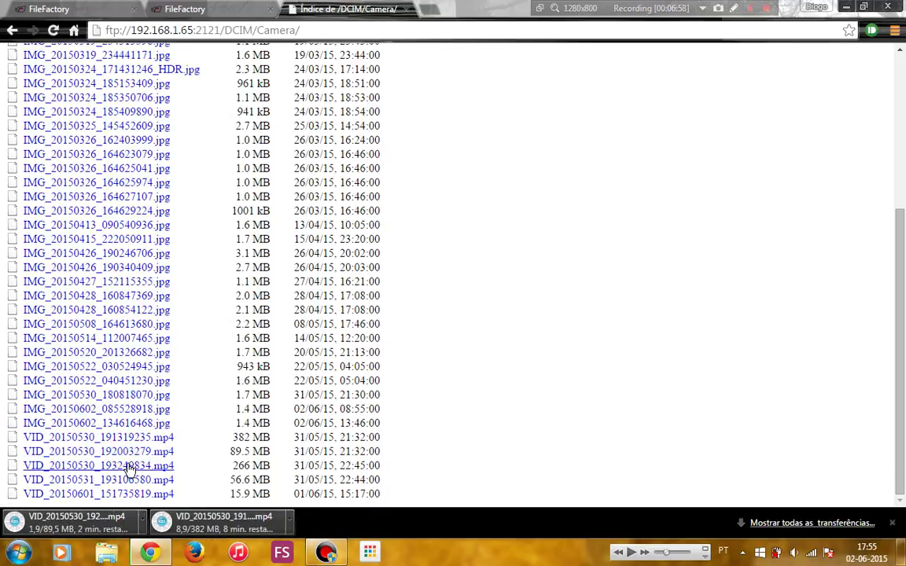
{"action": "left_click", "coordinate": [129, 467]}
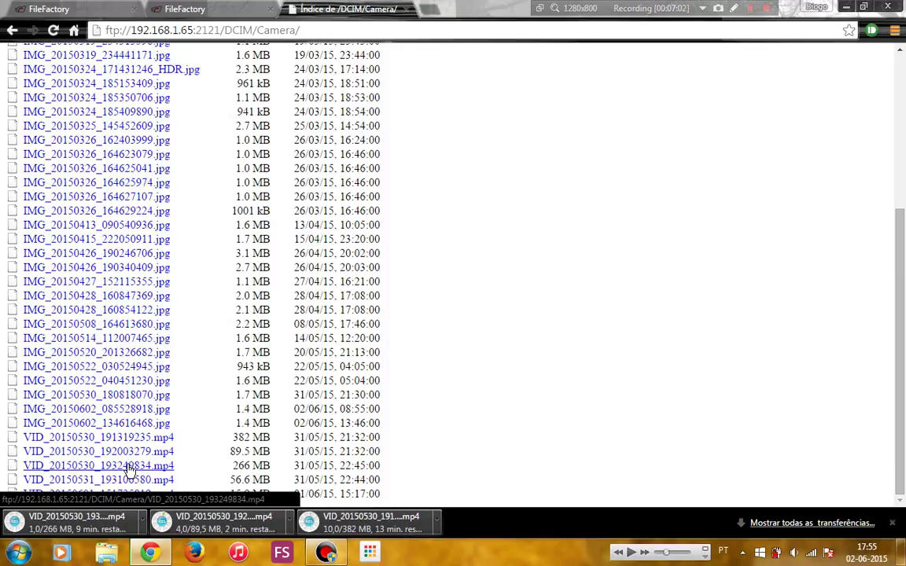
{"action": "left_click", "coordinate": [131, 481]}
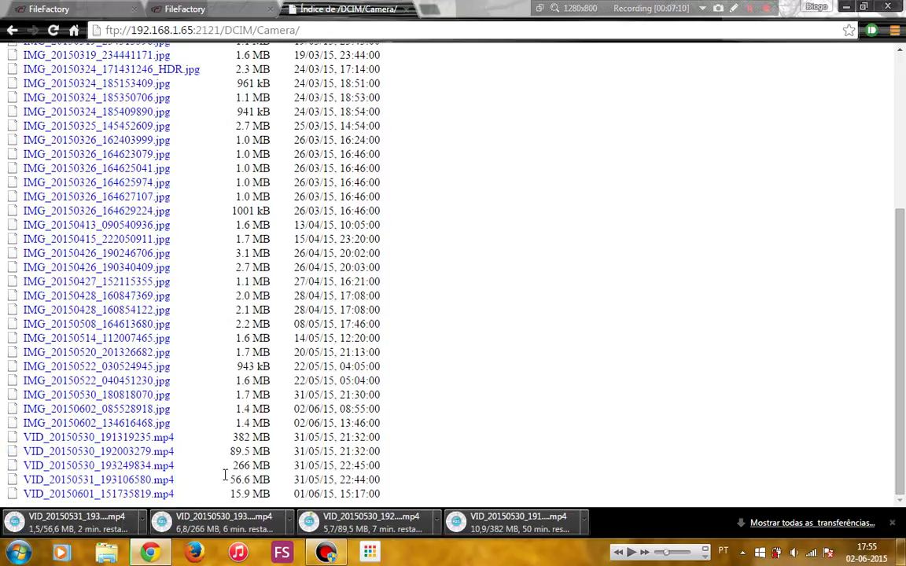
{"action": "left_click", "coordinate": [141, 496]}
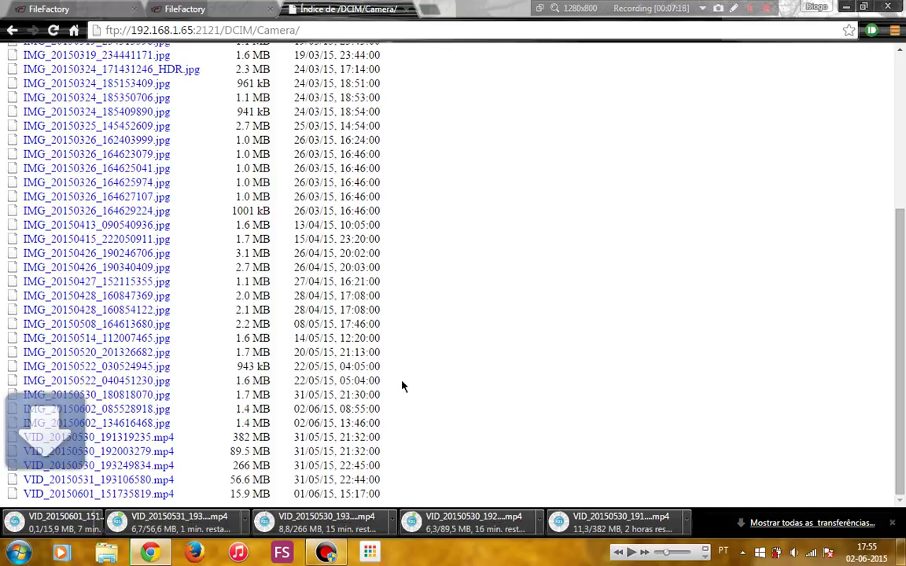
{"action": "scroll", "coordinate": [402, 386], "scroll_direction": "up", "scroll_amount": 1}
{"action": "scroll", "coordinate": [402, 385], "scroll_direction": "up", "scroll_amount": 2}
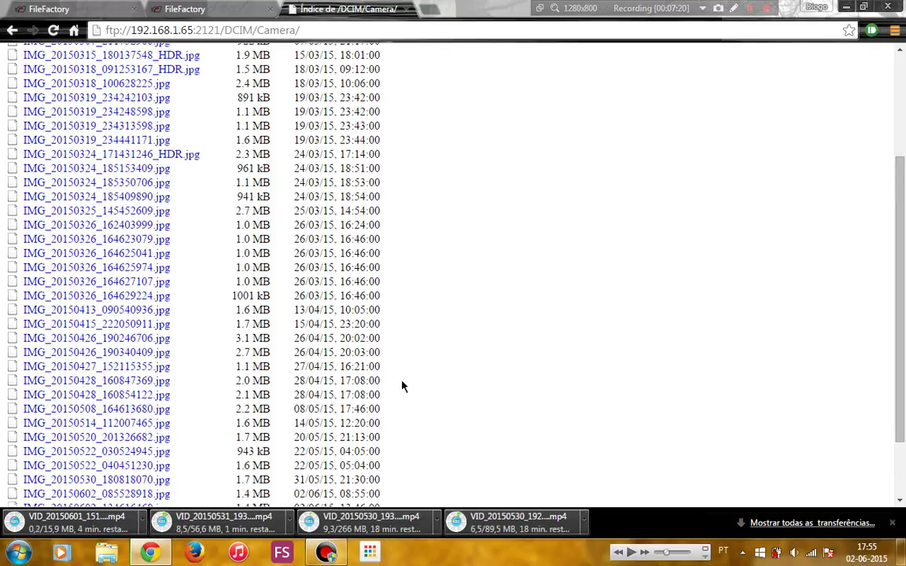
{"action": "scroll", "coordinate": [402, 385], "scroll_direction": "up", "scroll_amount": 3}
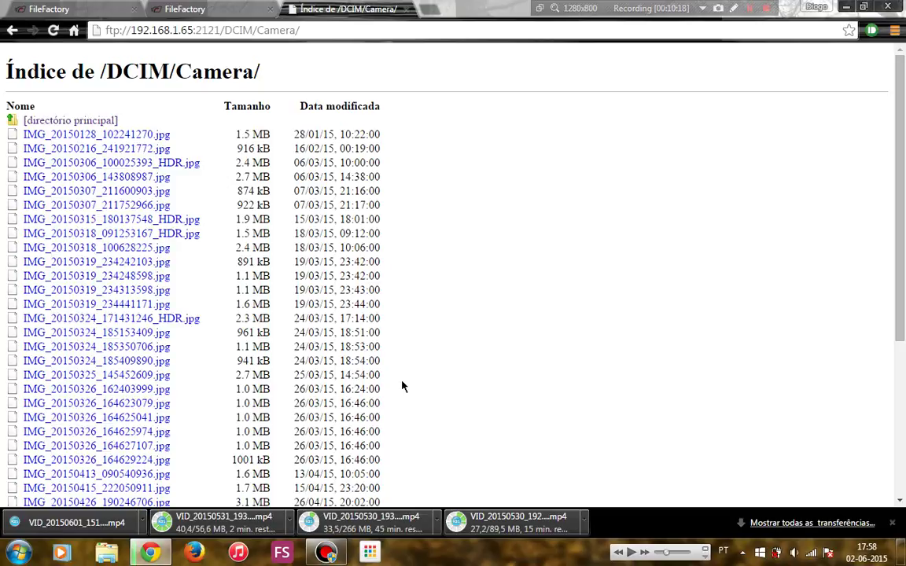
- Launch Computador from the Start menu to list the drives
{"action": "left_click", "coordinate": [18, 553]}
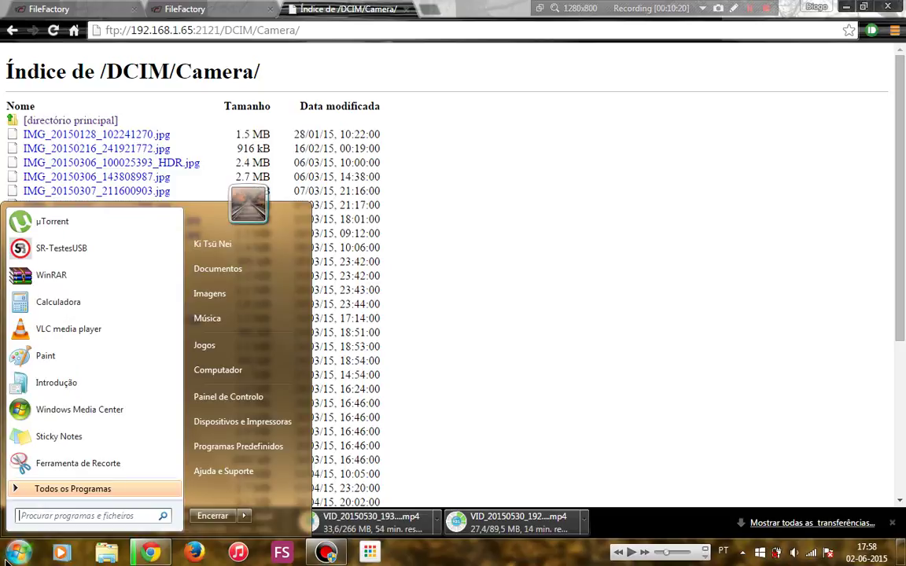
{"action": "left_click", "coordinate": [218, 371]}
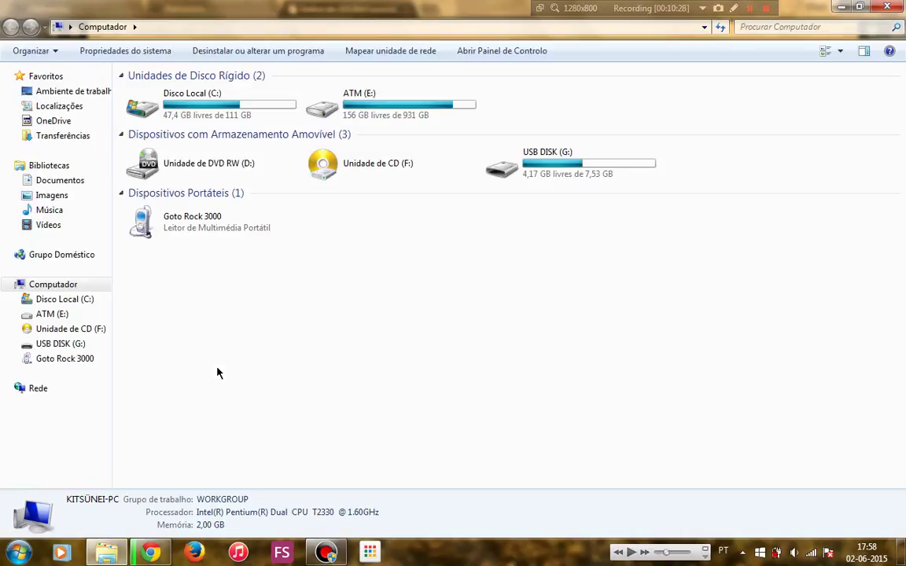
- Browse to ATM (E:) › musicas diogo › Cenas › Nova pasta (115)
{"action": "left_click", "coordinate": [414, 93]}
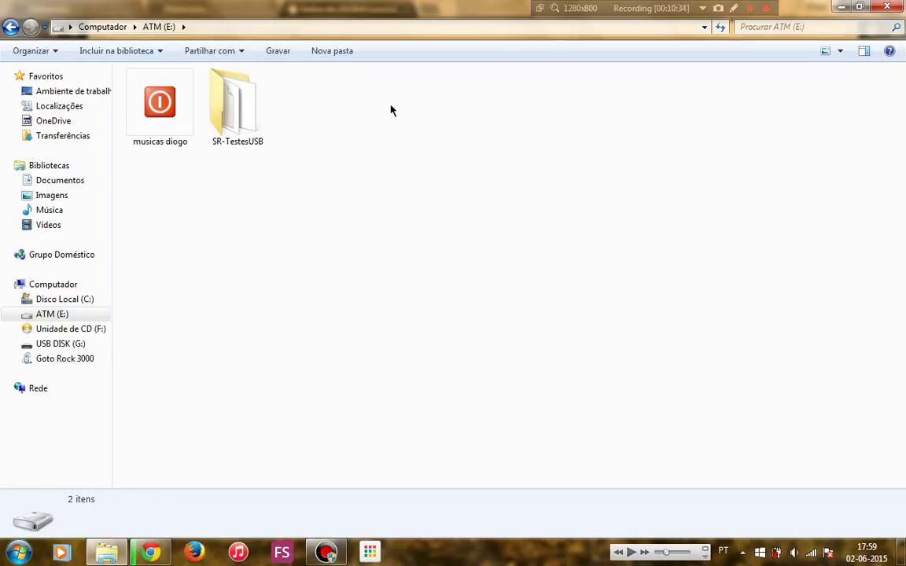
{"action": "double_click", "coordinate": [160, 106]}
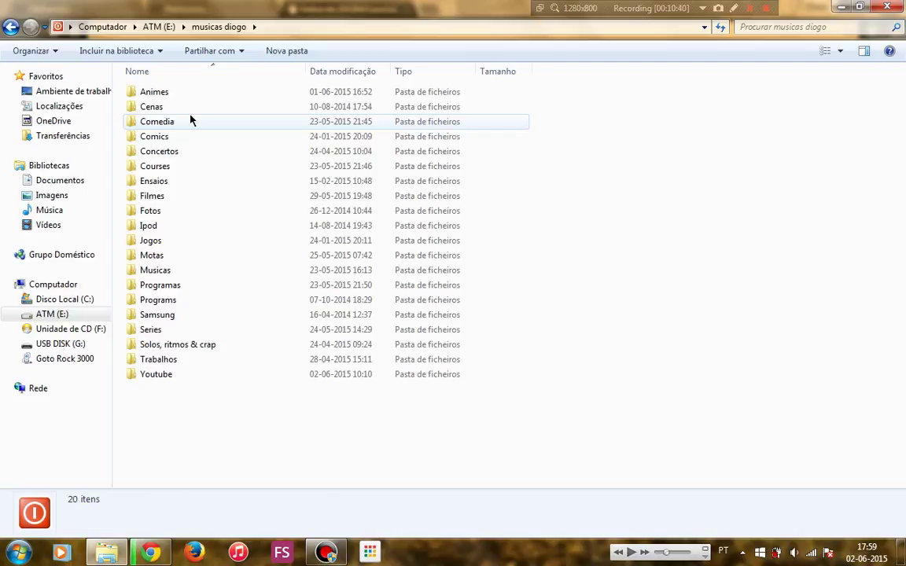
{"action": "double_click", "coordinate": [161, 108]}
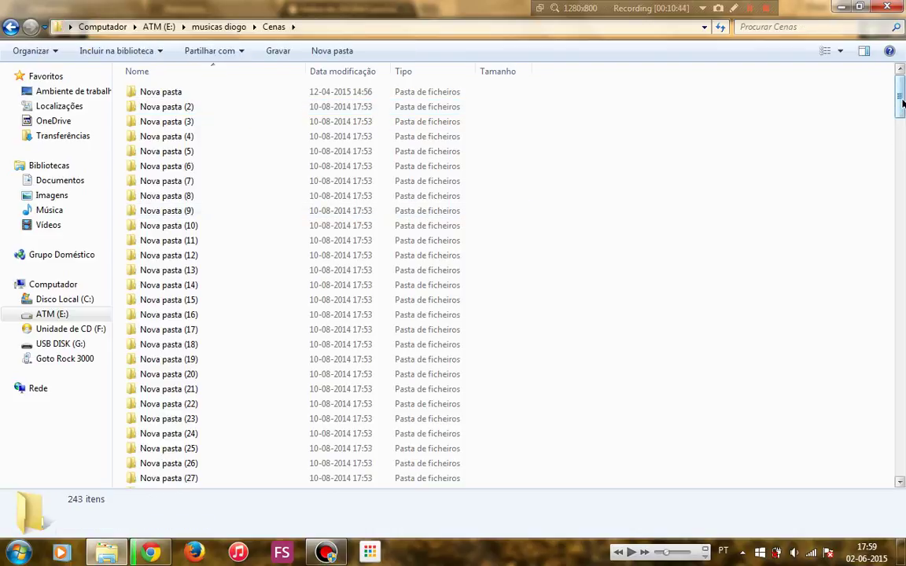
{"action": "left_click_drag", "start_coordinate": [902, 102], "coordinate": [882, 284]}
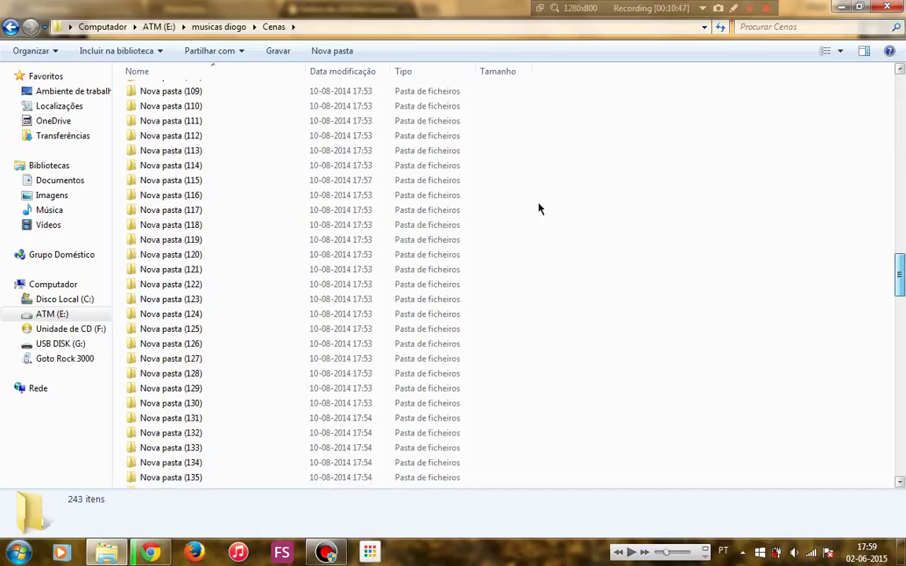
{"action": "double_click", "coordinate": [191, 180]}
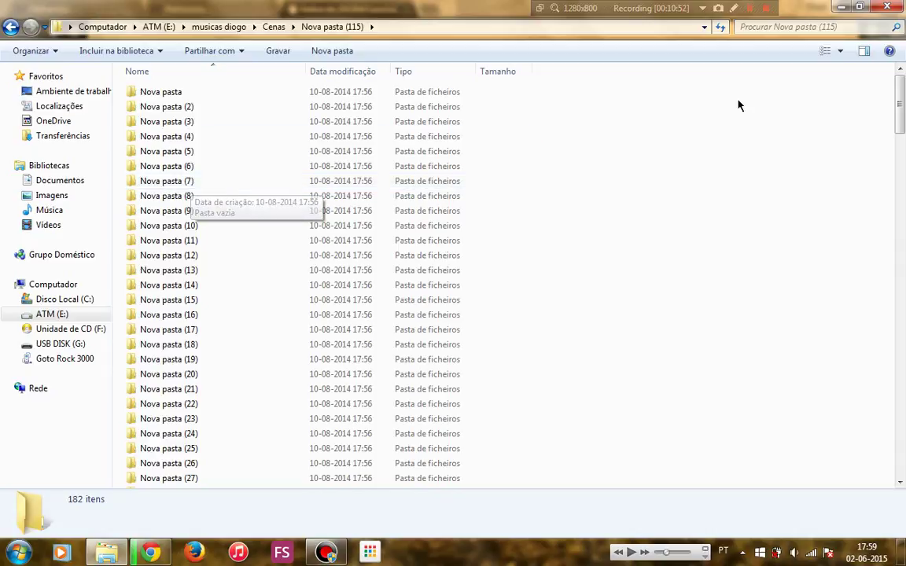
{"action": "left_click_drag", "start_coordinate": [899, 106], "coordinate": [895, 318]}
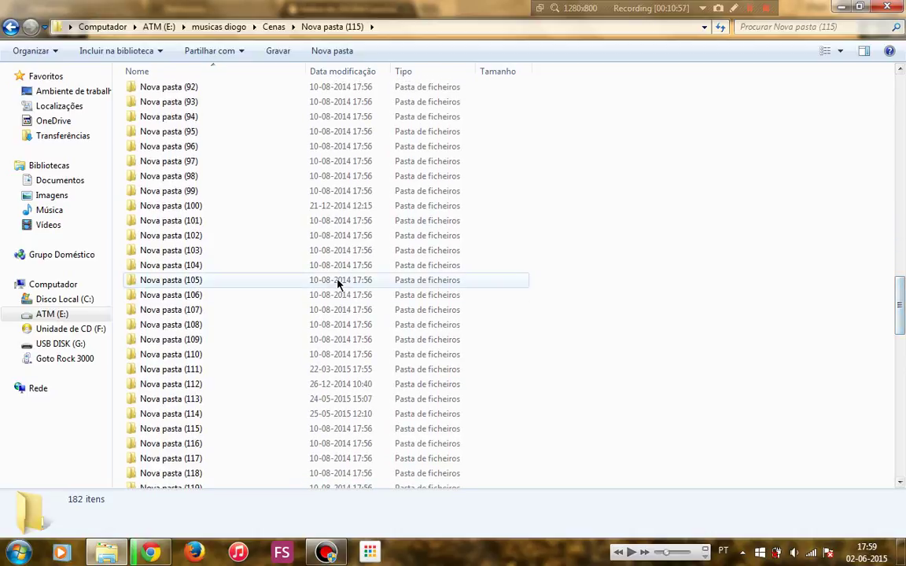
- Open Nova pasta (114) and scroll through its 29 dated event folders
{"action": "double_click", "coordinate": [184, 415]}
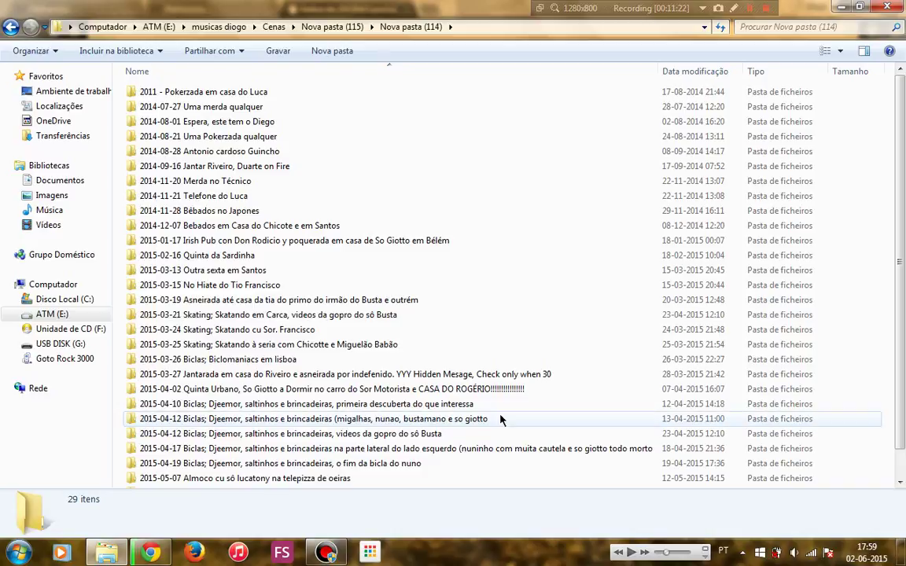
{"action": "scroll", "coordinate": [881, 393], "scroll_direction": "down", "scroll_amount": 1}
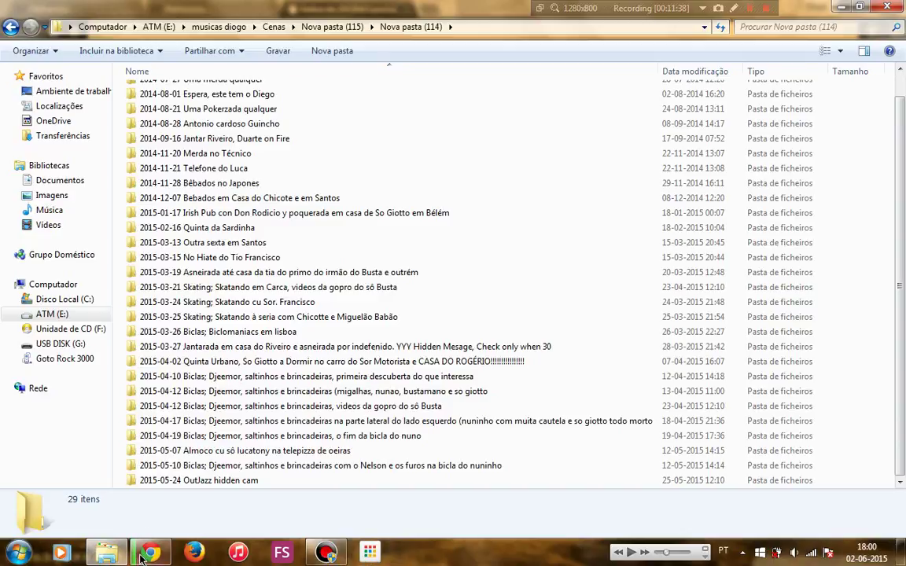
{"action": "mouse_move", "coordinate": [144, 554]}
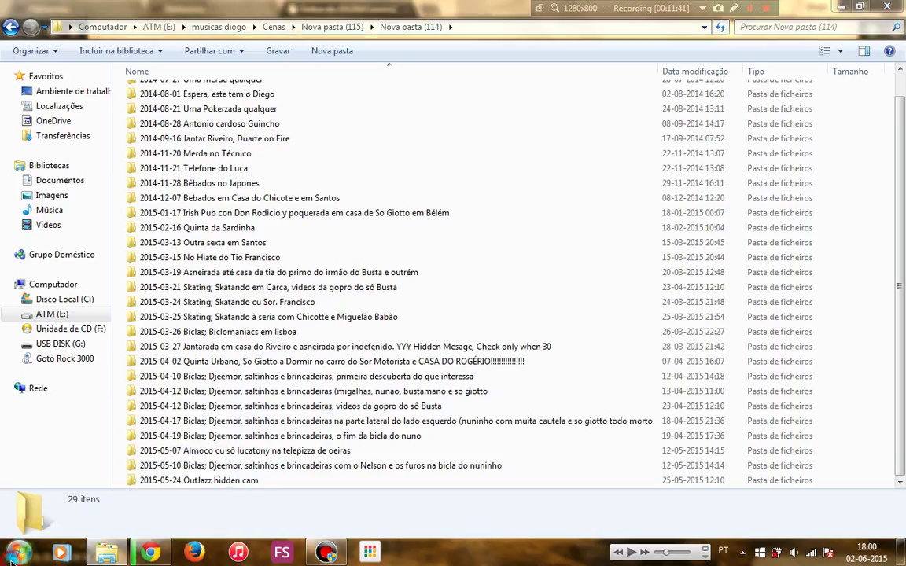
- Open the Transferências downloads folder from the personal user folder
{"action": "left_click", "coordinate": [11, 560]}
{"action": "left_click", "coordinate": [258, 250]}
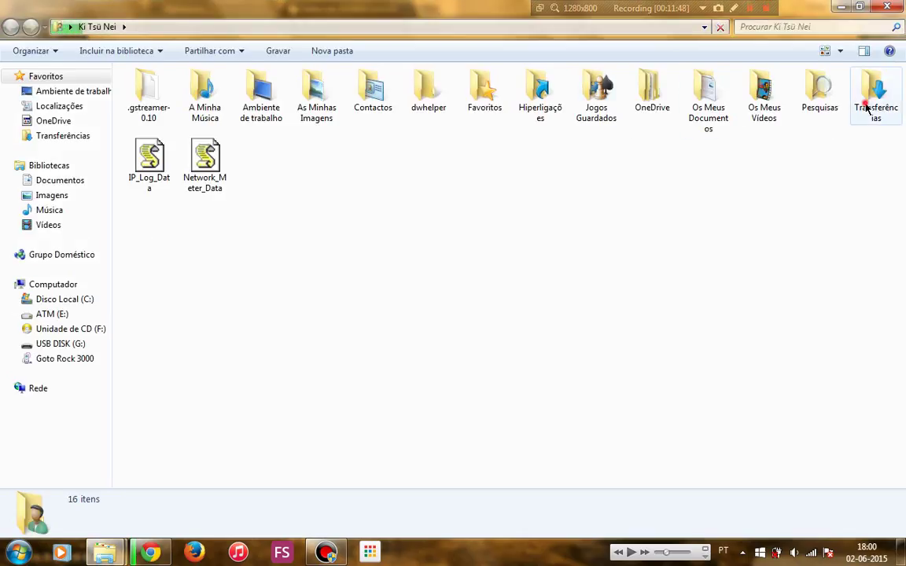
{"action": "double_click", "coordinate": [868, 108]}
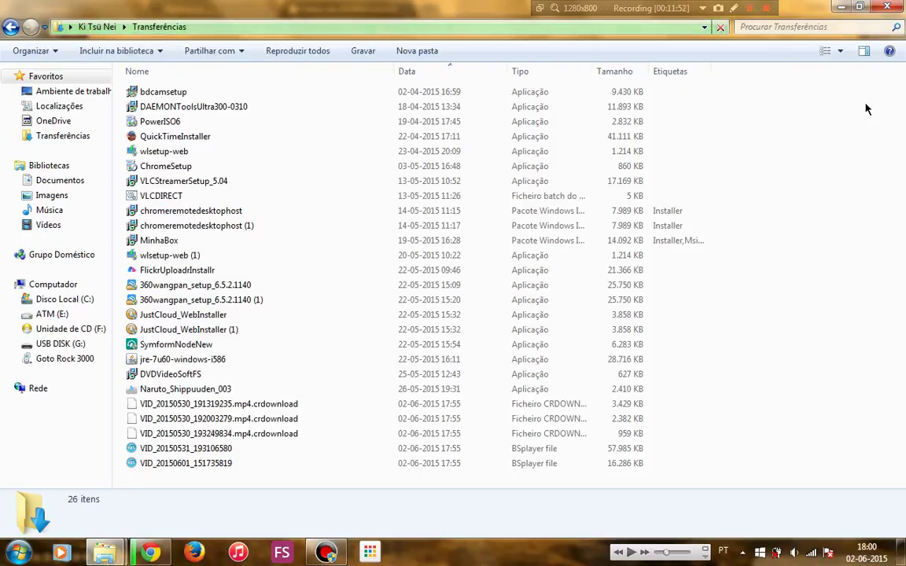
- Select VID_20150531_193106580 and VID_20150601_151735819, then bring the Nova pasta (114) window forward
{"action": "left_click", "coordinate": [217, 453]}
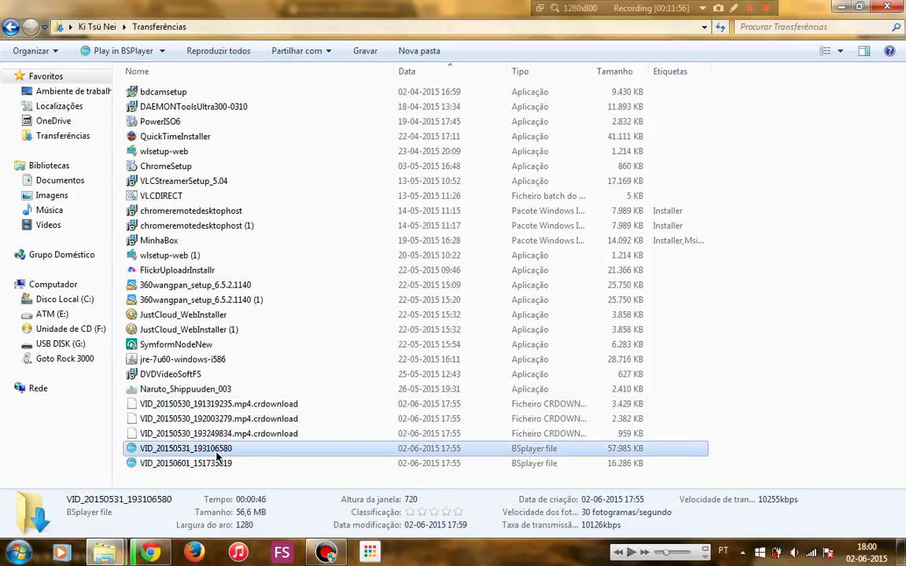
{"action": "left_click", "coordinate": [217, 458], "text": "shift"}
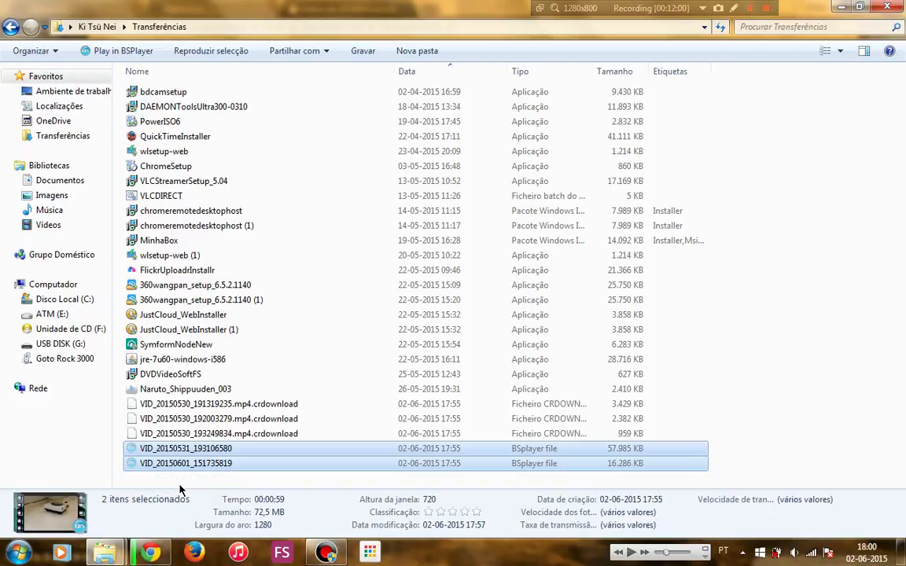
{"action": "mouse_move", "coordinate": [118, 553]}
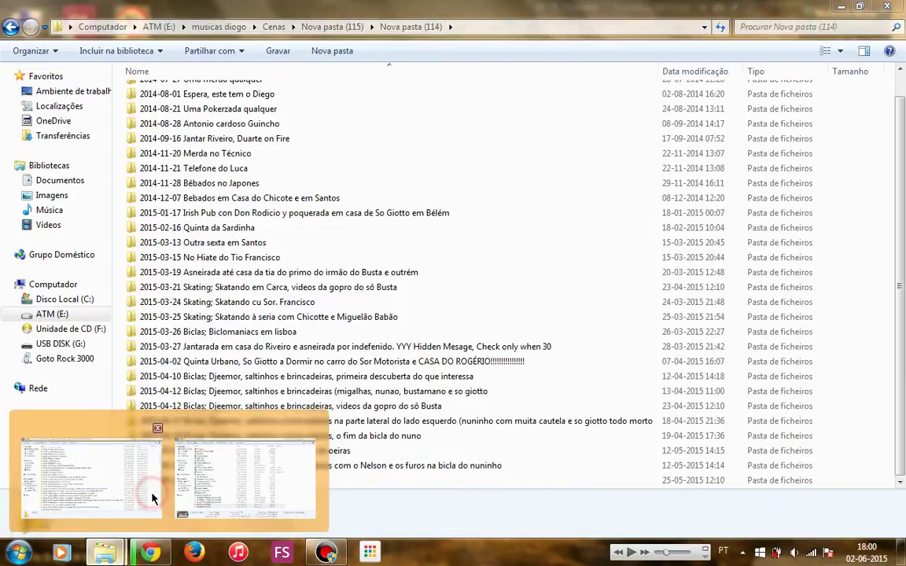
{"action": "left_click", "coordinate": [136, 442]}
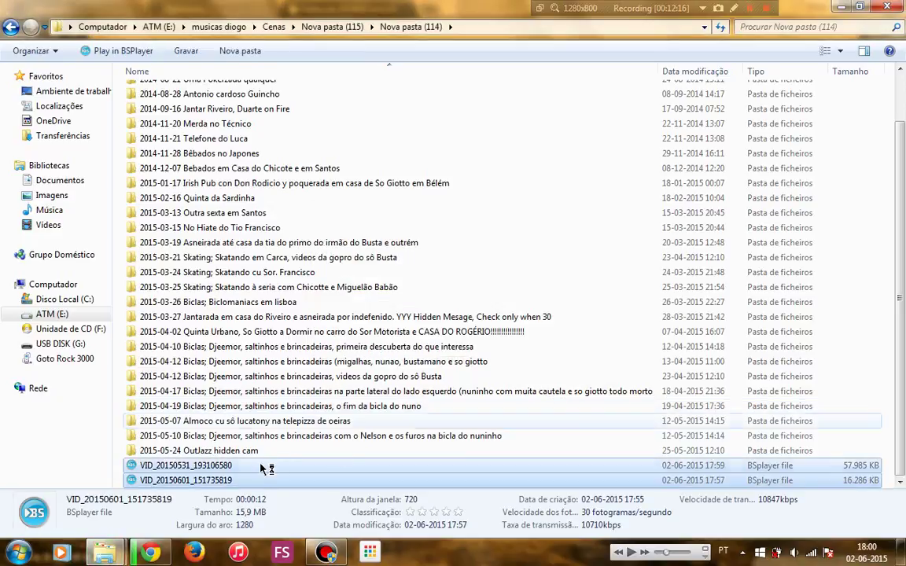
- Play VID_20150531_193106580 in Windows Media Player using Abrir com
{"action": "left_click", "coordinate": [219, 467]}
{"action": "key", "text": "shift+Down"}
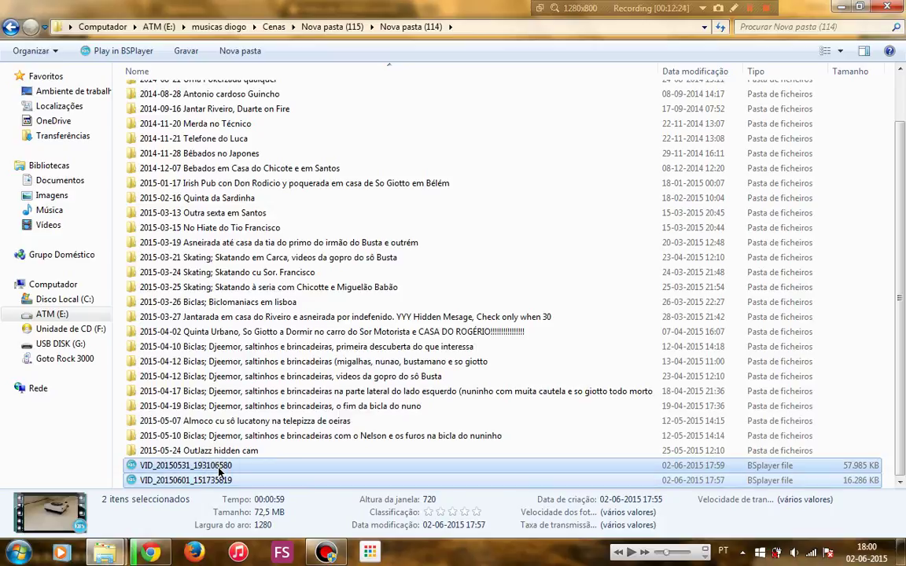
{"action": "right_click", "coordinate": [218, 468]}
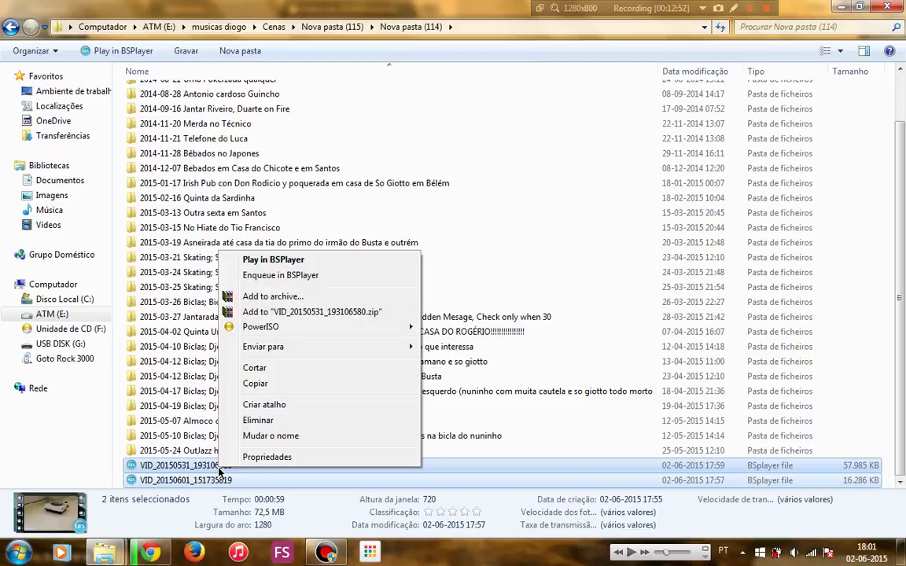
{"action": "left_click", "coordinate": [107, 342]}
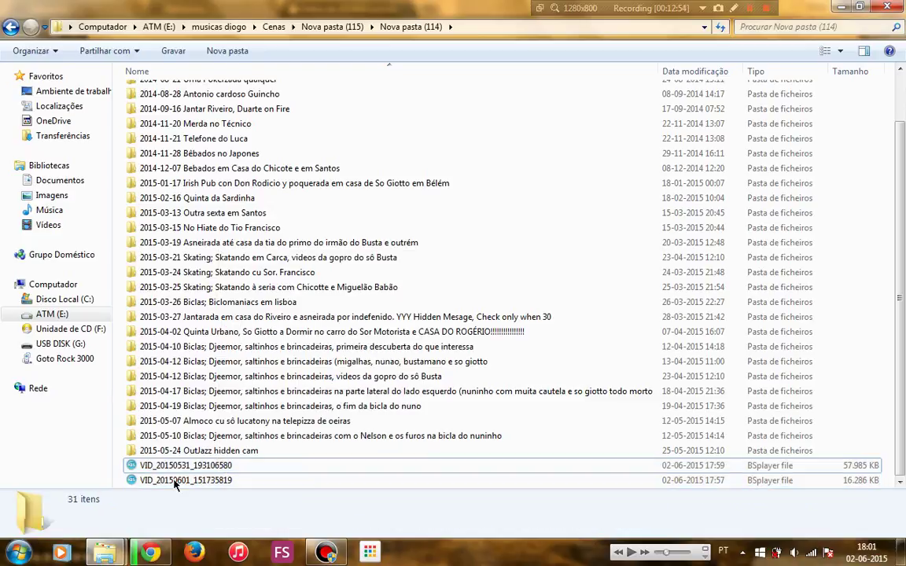
{"action": "left_click", "coordinate": [198, 467]}
{"action": "right_click", "coordinate": [201, 467]}
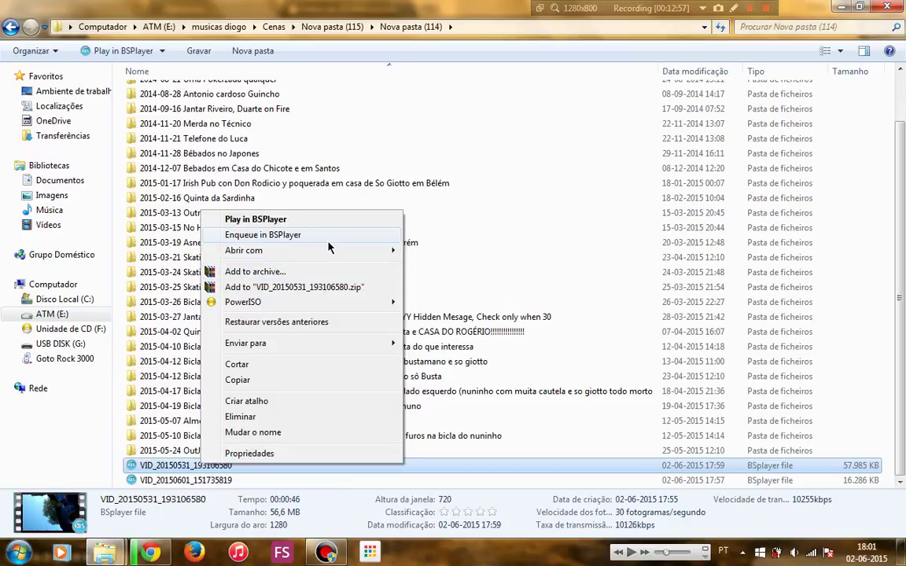
{"action": "mouse_move", "coordinate": [389, 252]}
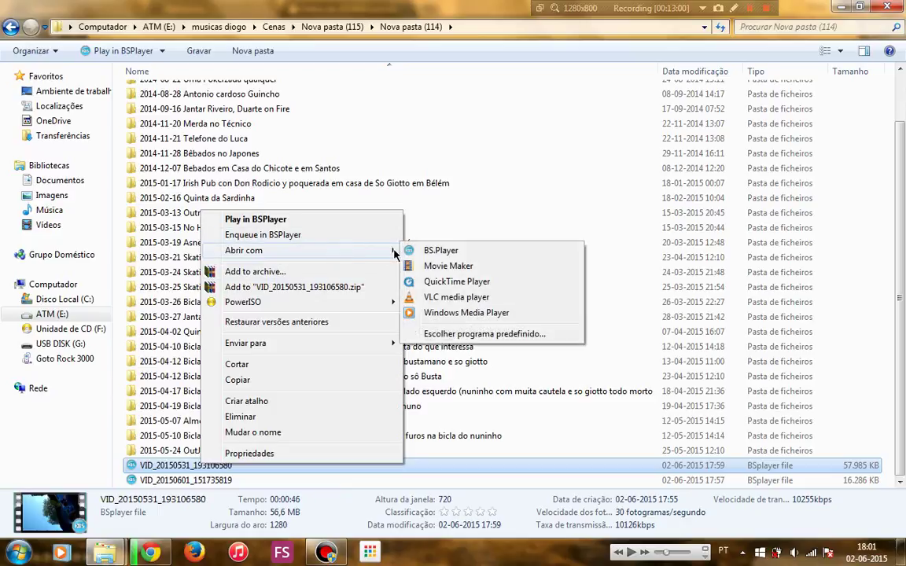
{"action": "left_click", "coordinate": [465, 313]}
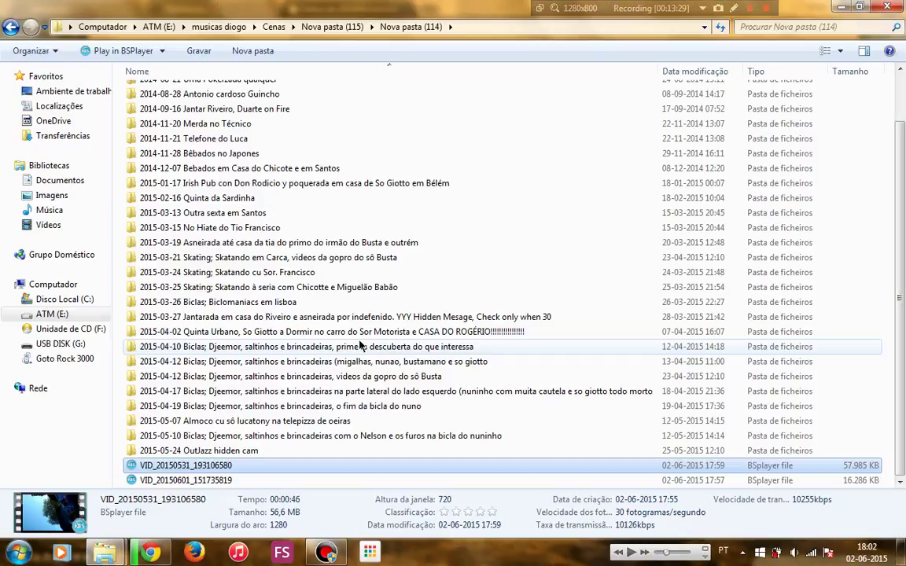
- Set Windows Media Player as the default program for MP4 files via Escolher programa predefinido
{"action": "right_click", "coordinate": [174, 467]}
{"action": "mouse_move", "coordinate": [347, 253]}
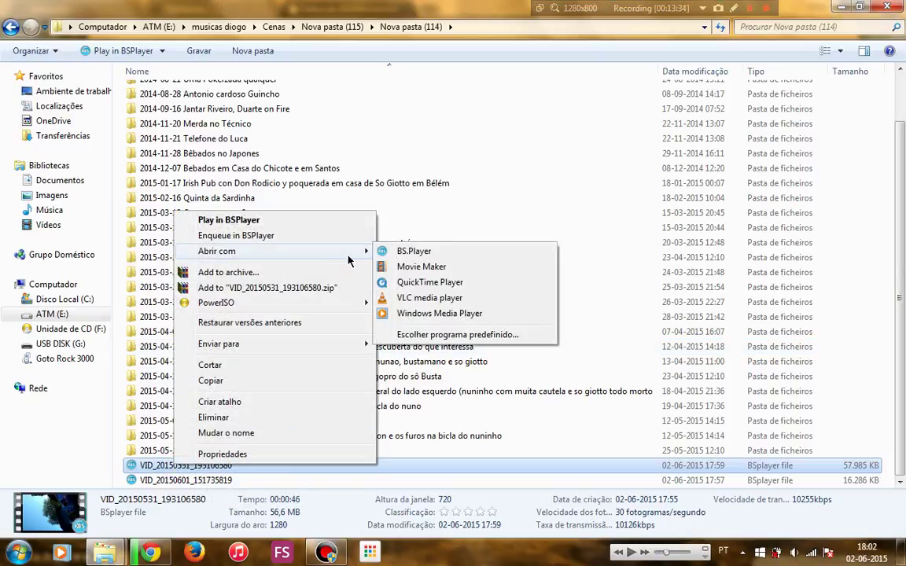
{"action": "left_click", "coordinate": [422, 334]}
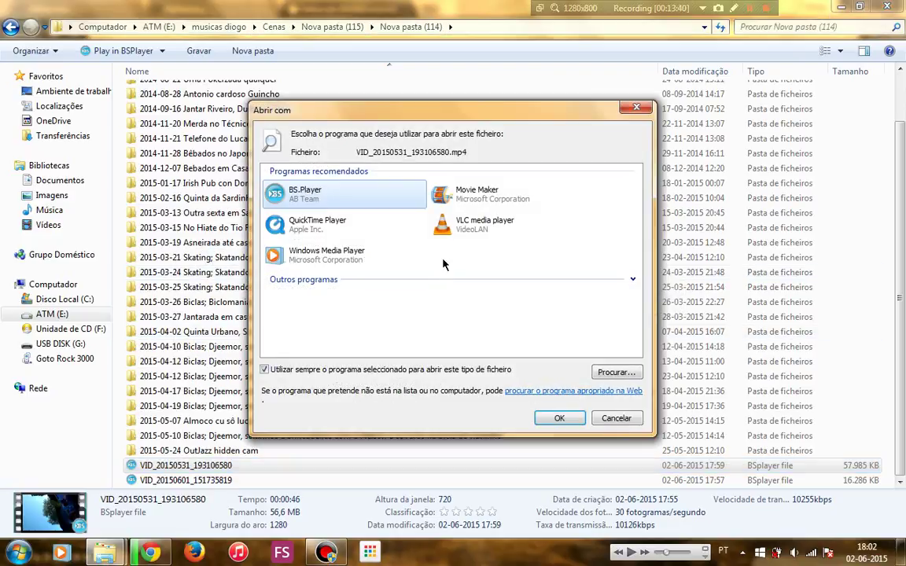
{"action": "left_click", "coordinate": [327, 253]}
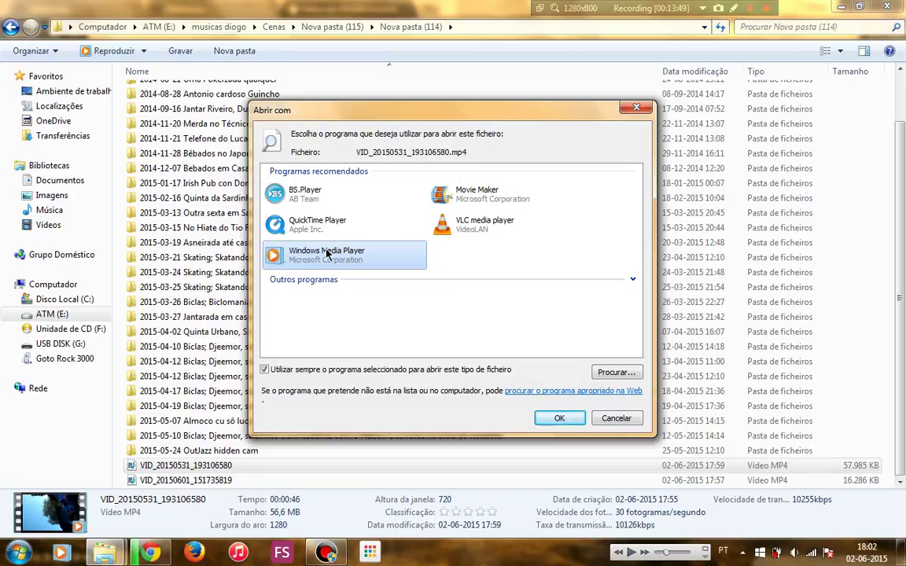
{"action": "left_click", "coordinate": [555, 419]}
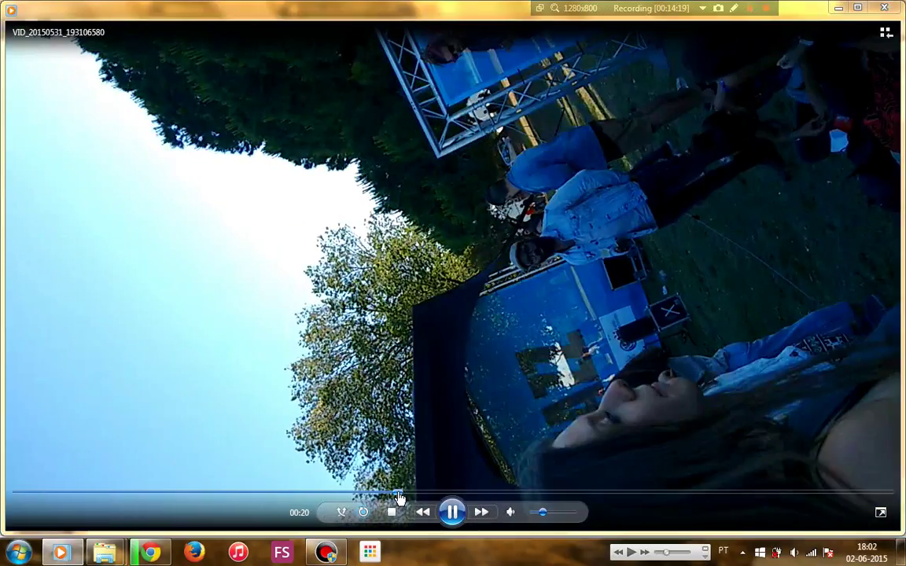
- Skip the video ahead to about 00:20 and show the playlist beside it
{"action": "left_click", "coordinate": [398, 492]}
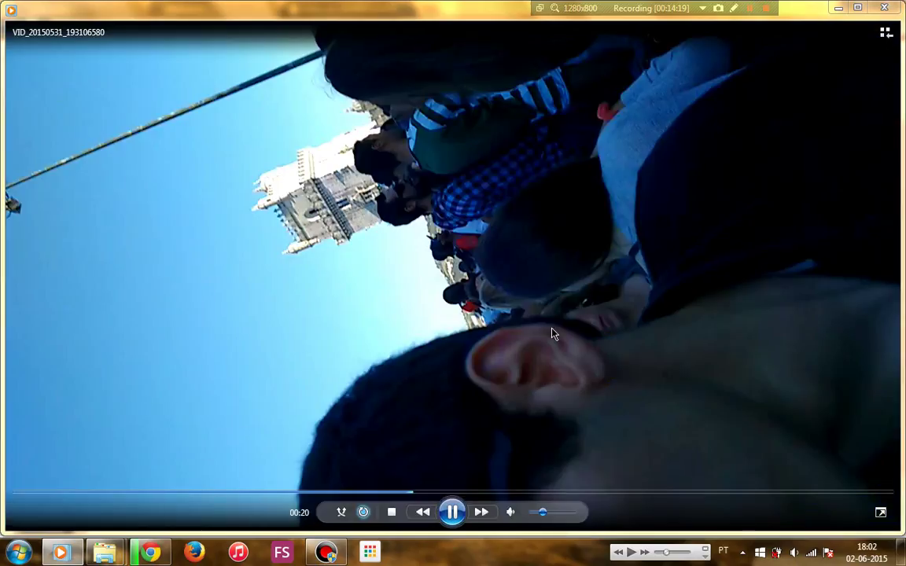
{"action": "right_click", "coordinate": [485, 144]}
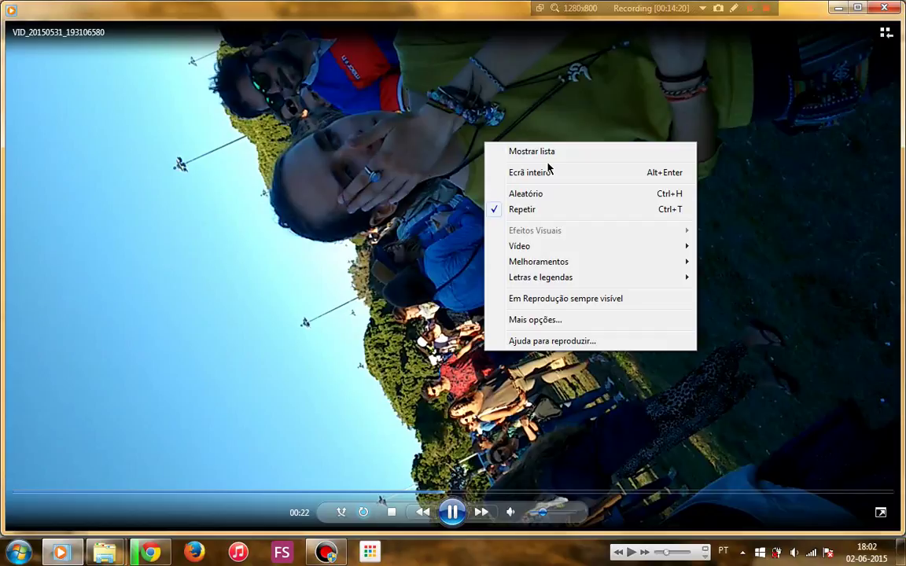
{"action": "left_click", "coordinate": [543, 154]}
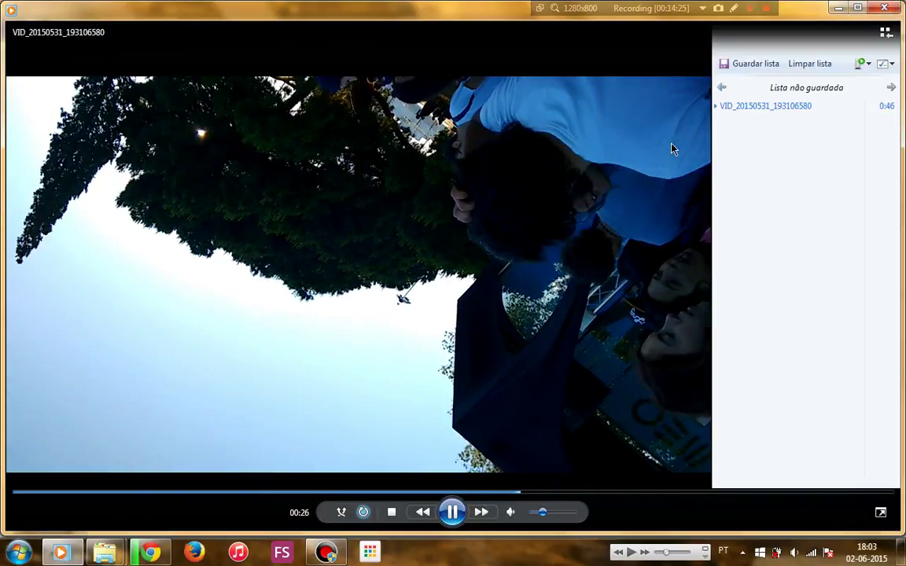
- Close the player and delete the watched VID_20150531_193106580 file
{"action": "key", "text": "alt+F4"}
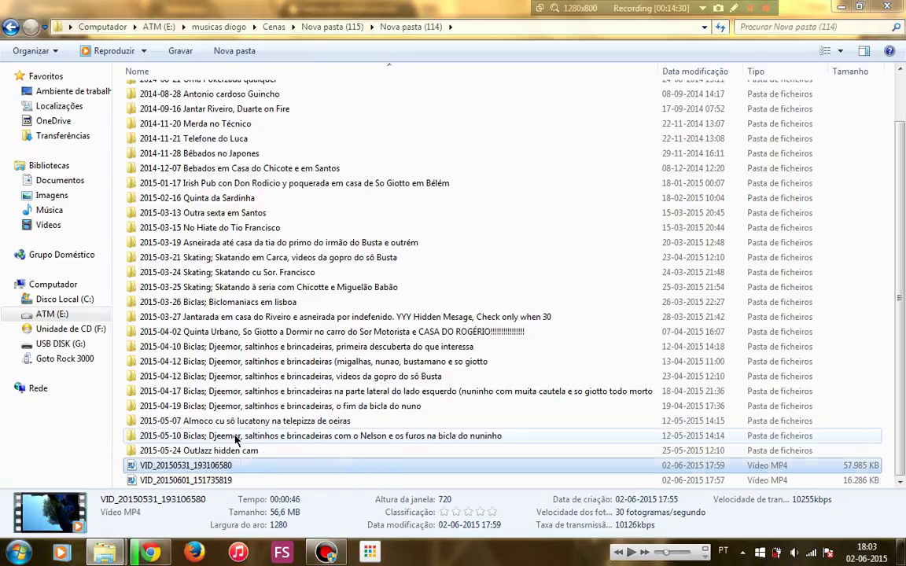
{"action": "key", "text": "Delete"}
{"action": "key", "text": "Return"}
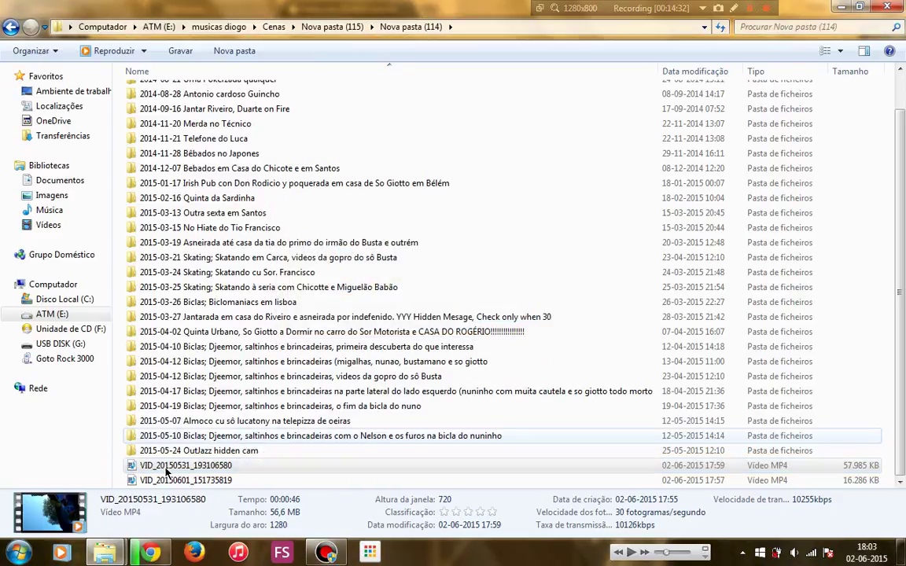
- Watch the 12-second VID_20150601_151735819 clip and close the player
{"action": "left_click", "coordinate": [161, 480]}
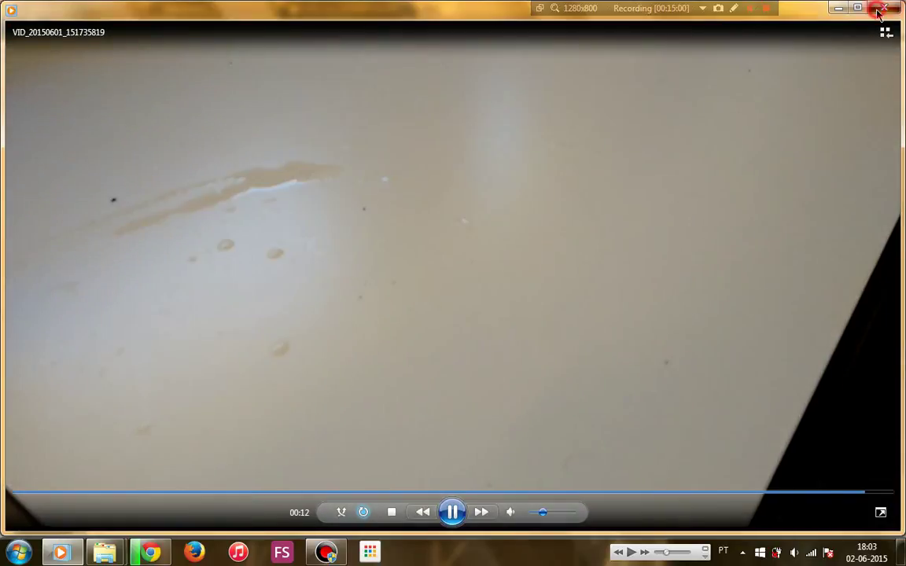
{"action": "left_click", "coordinate": [878, 12]}
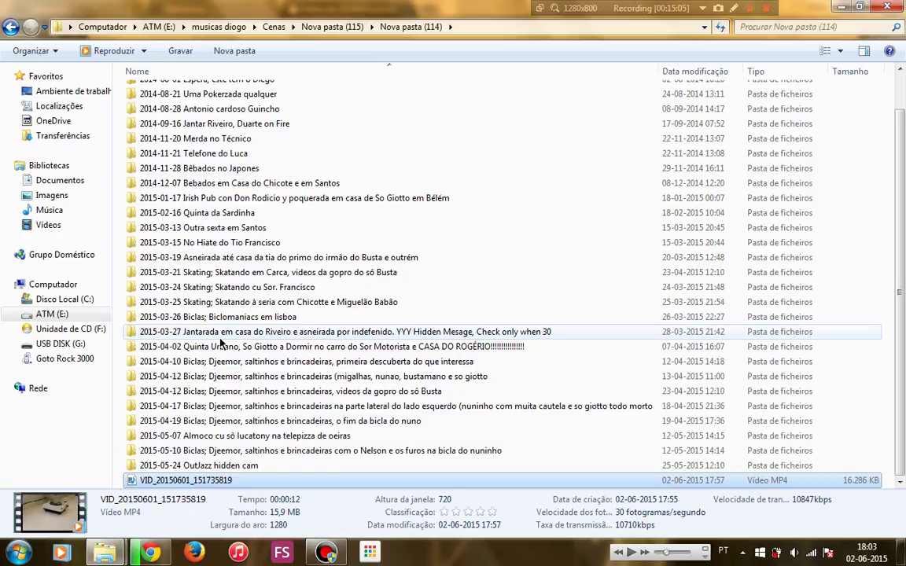
- Browse to the empty Nova pasta (110) folder and paste VID_20150601_151735819 into it
{"action": "left_click", "coordinate": [11, 26]}
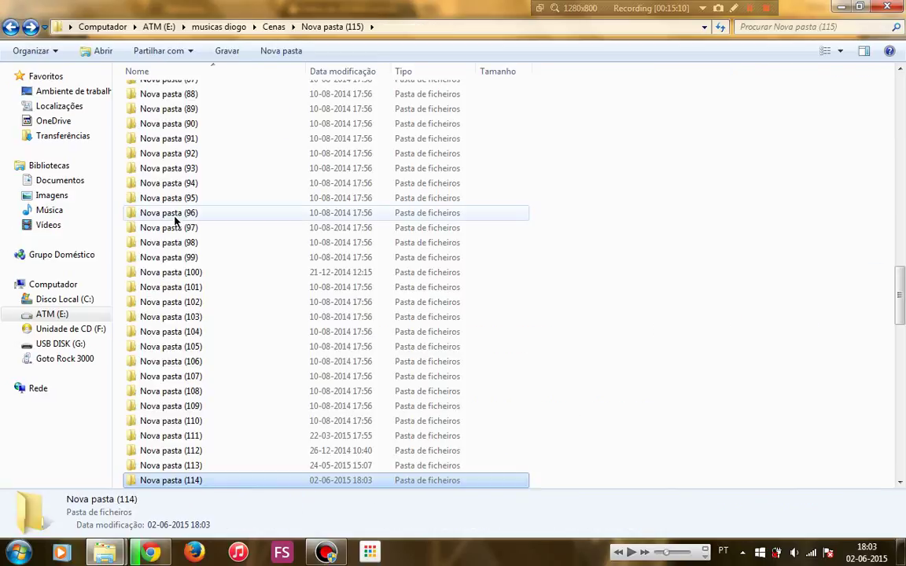
{"action": "key", "text": "Up"}
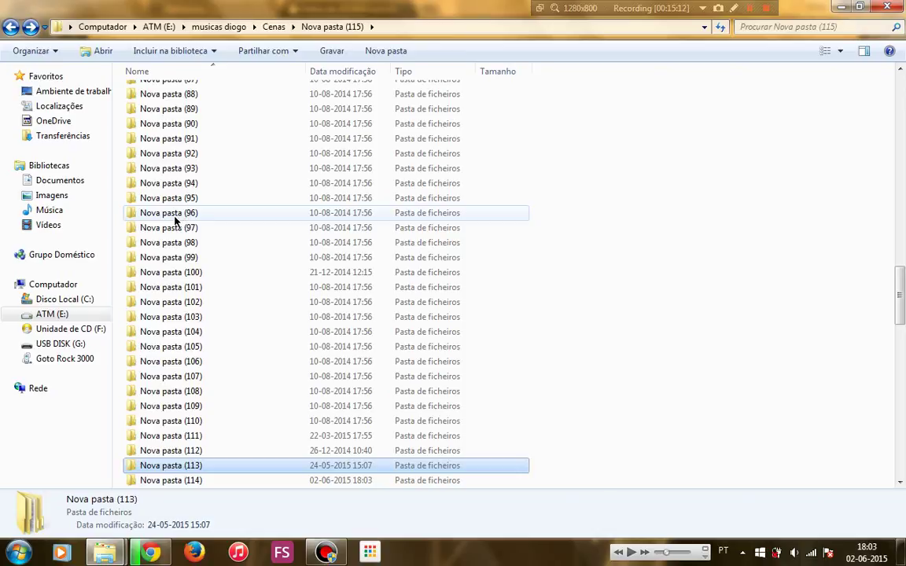
{"action": "key", "text": "Up"}
{"action": "key", "text": "Up"}
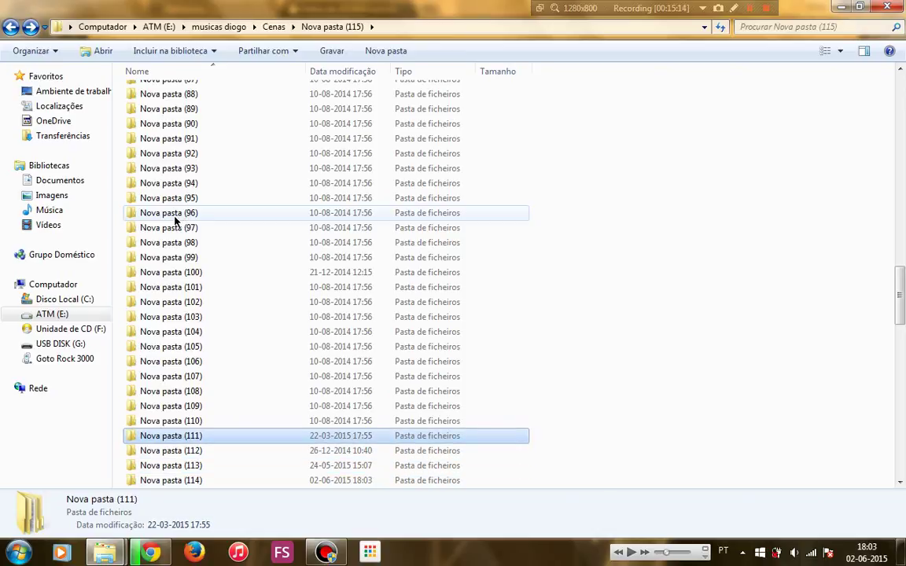
{"action": "key", "text": "Return"}
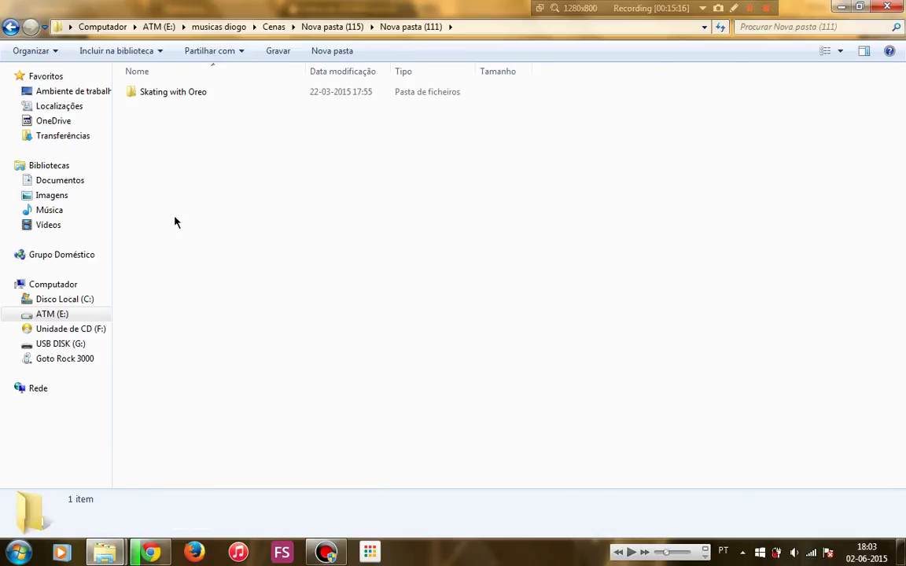
{"action": "key", "text": "BackSpace"}
{"action": "key", "text": "Up"}
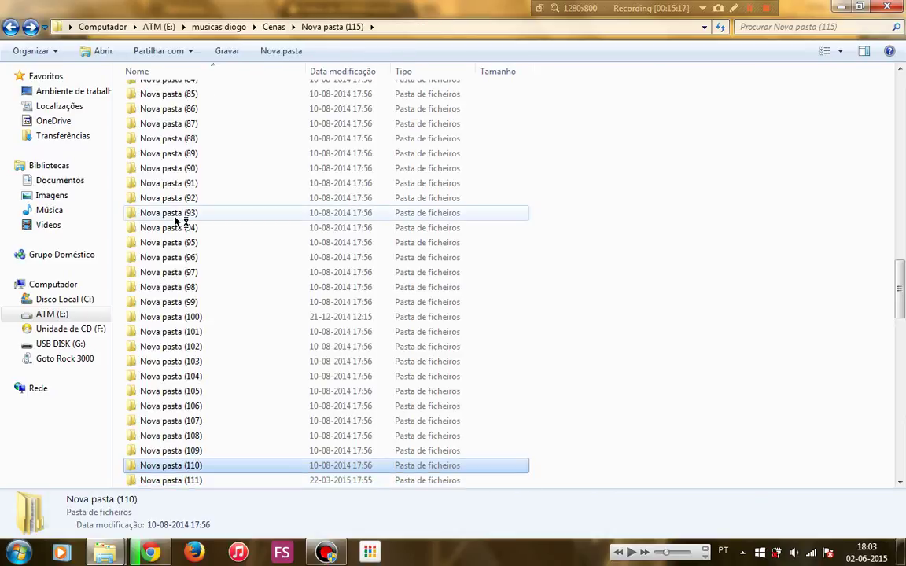
{"action": "key", "text": "Return"}
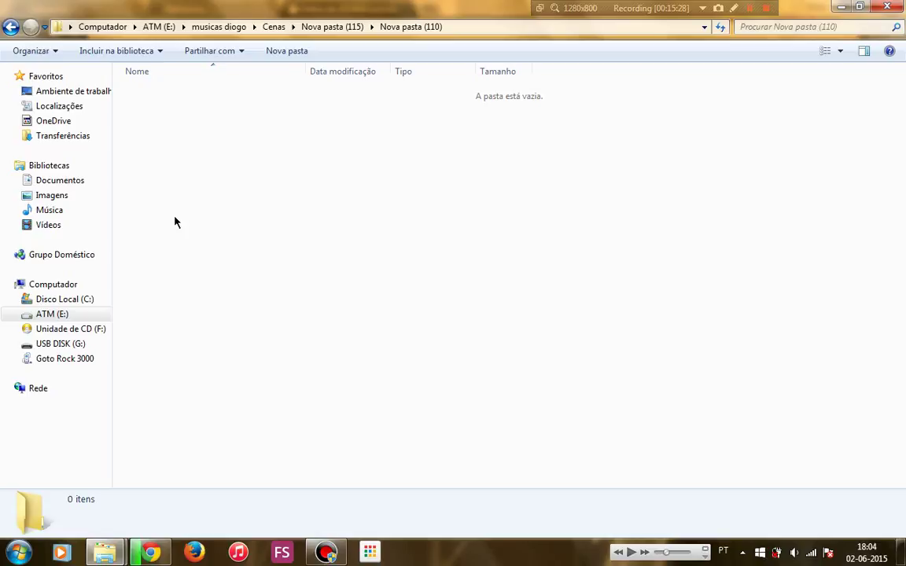
{"action": "key", "text": "ctrl+v"}
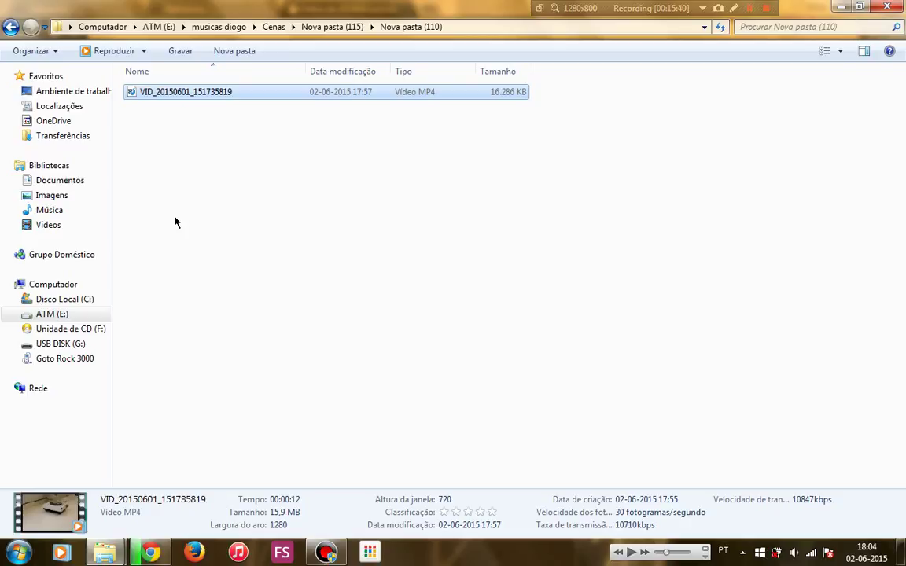
- Create a new folder beside the video, start naming it 2015-06-02, then cancel the rename
{"action": "left_click", "coordinate": [228, 52]}
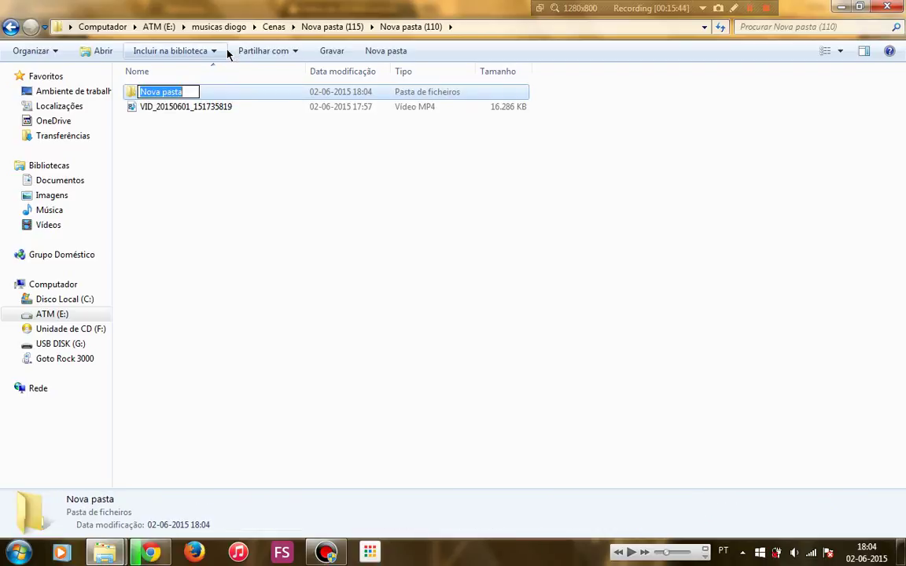
{"action": "type", "text": "201"}
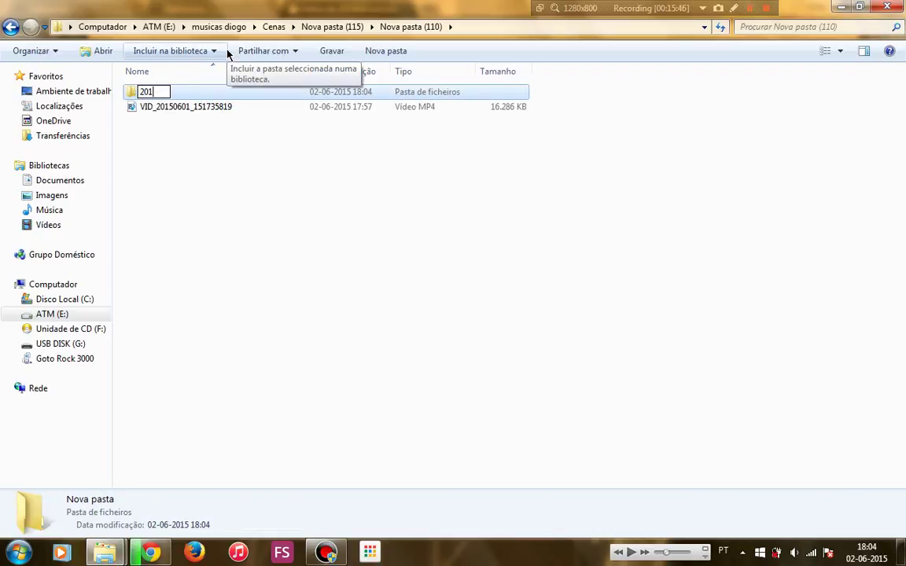
{"action": "type", "text": "5-"}
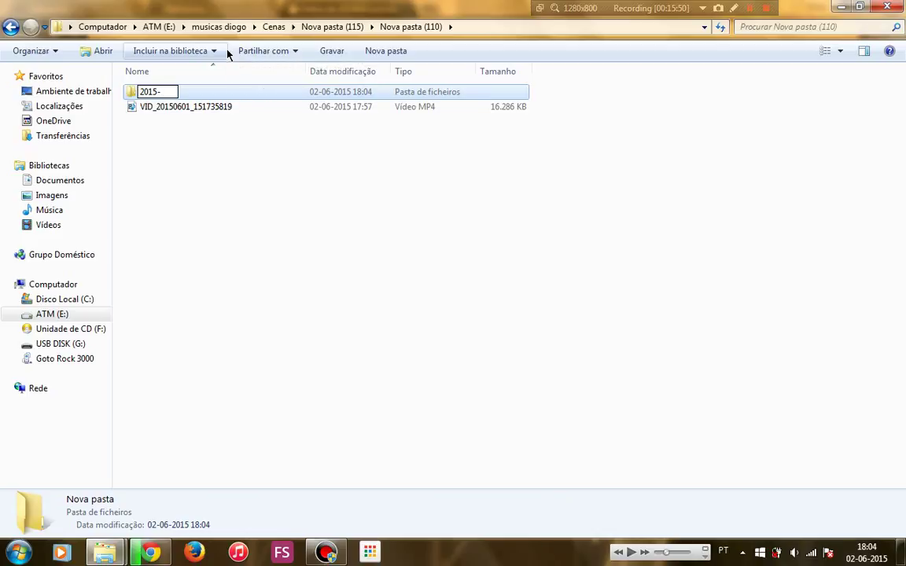
{"action": "type", "text": "06-02"}
{"action": "key", "text": "colon"}
{"action": "type", "text": "-"}
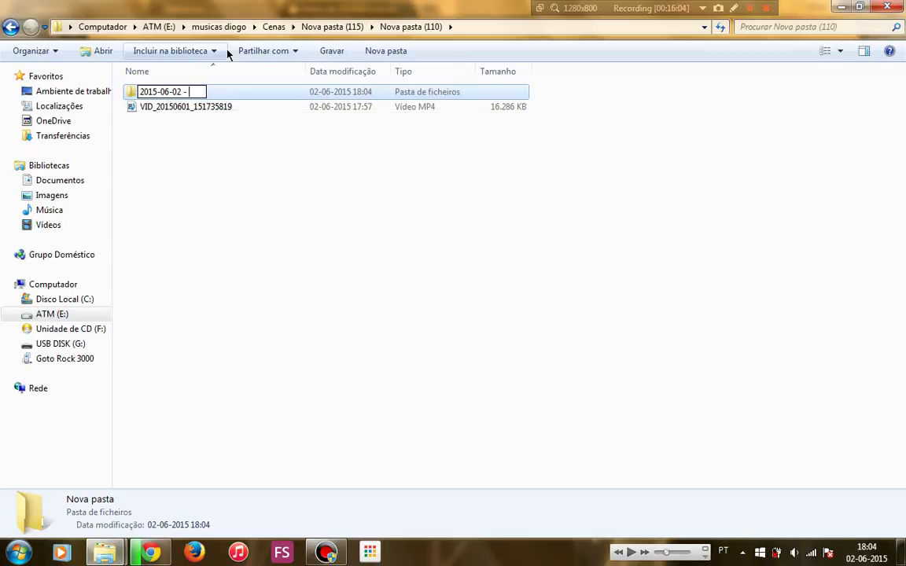
{"action": "key", "text": "Escape"}
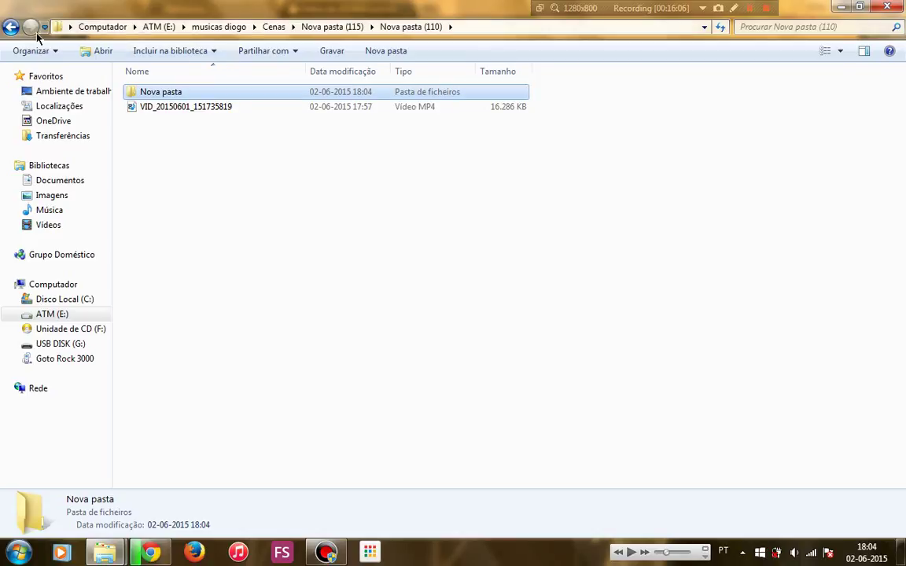
- Check Nova pasta (115), (114) and the 2015-05-24 OutJazz hidden cam folders, then reopen Nova pasta (110)
{"action": "left_click", "coordinate": [11, 26]}
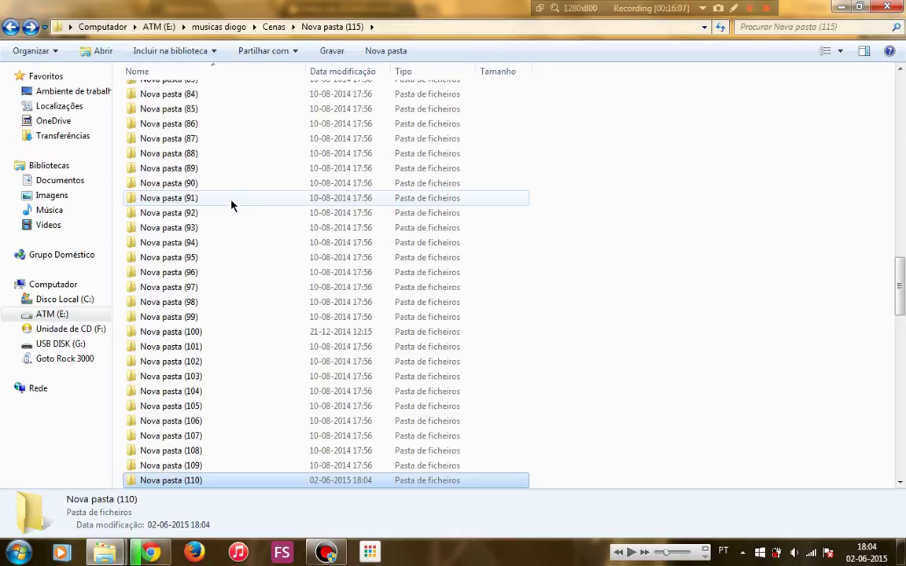
{"action": "key", "text": "Down"}
{"action": "key", "text": "Down"}
{"action": "key", "text": "Down"}
{"action": "key", "text": "Down"}
{"action": "key", "text": "Down"}
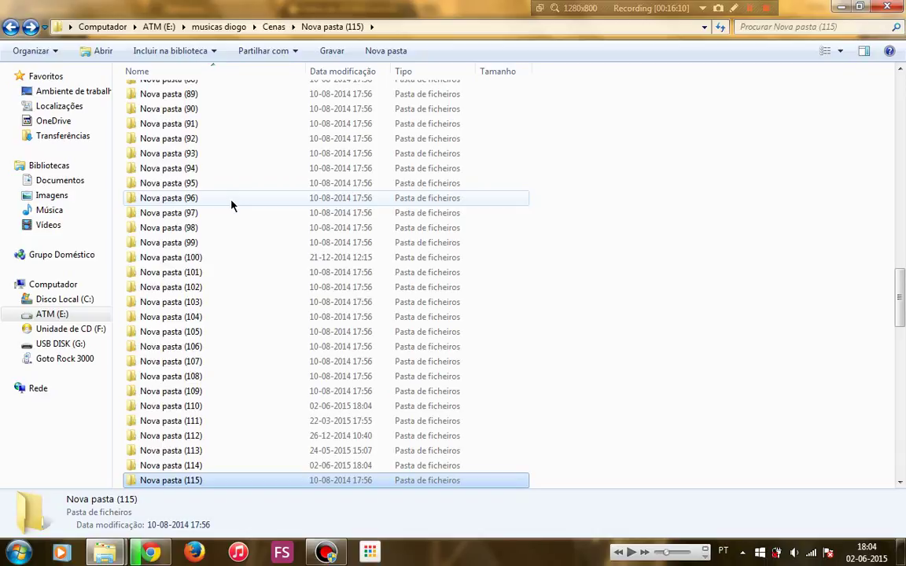
{"action": "key", "text": "Return"}
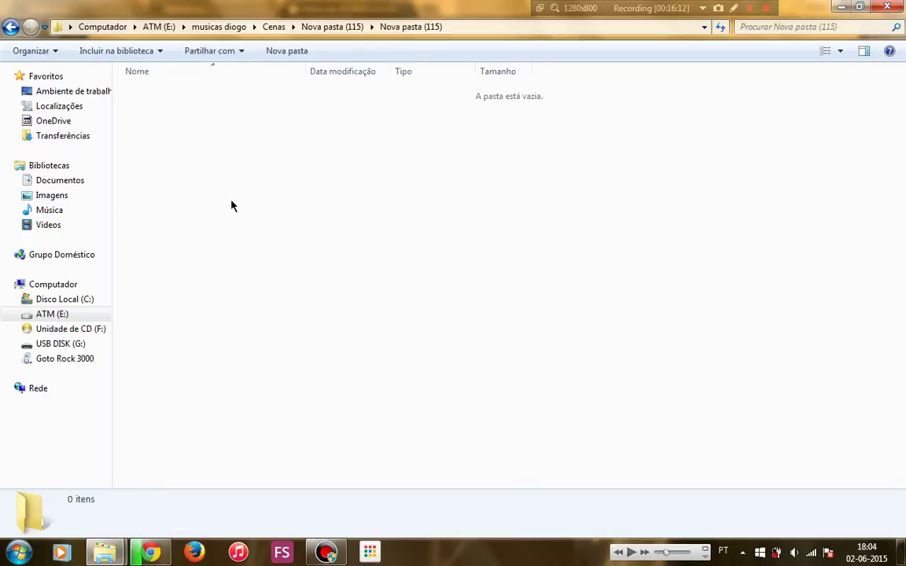
{"action": "key", "text": "BackSpace"}
{"action": "key", "text": "Up"}
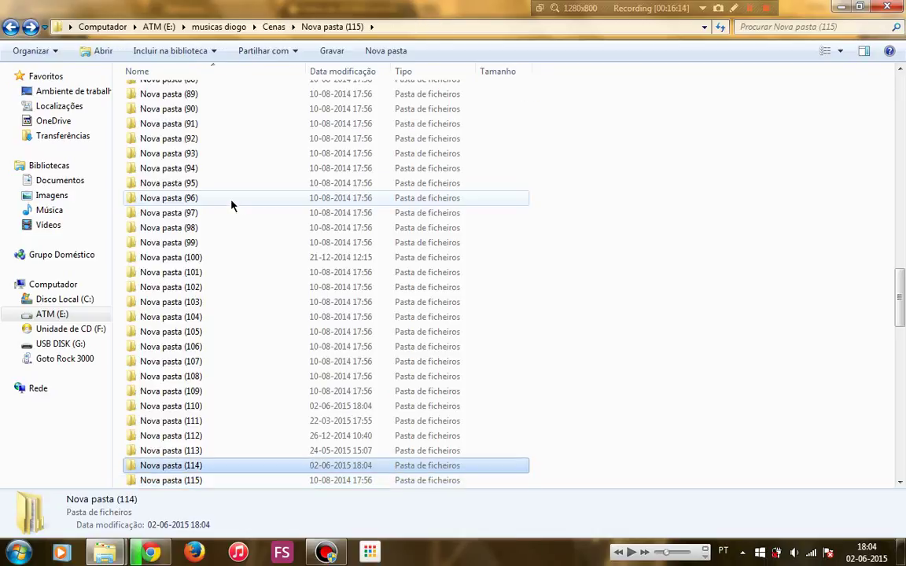
{"action": "key", "text": "Return"}
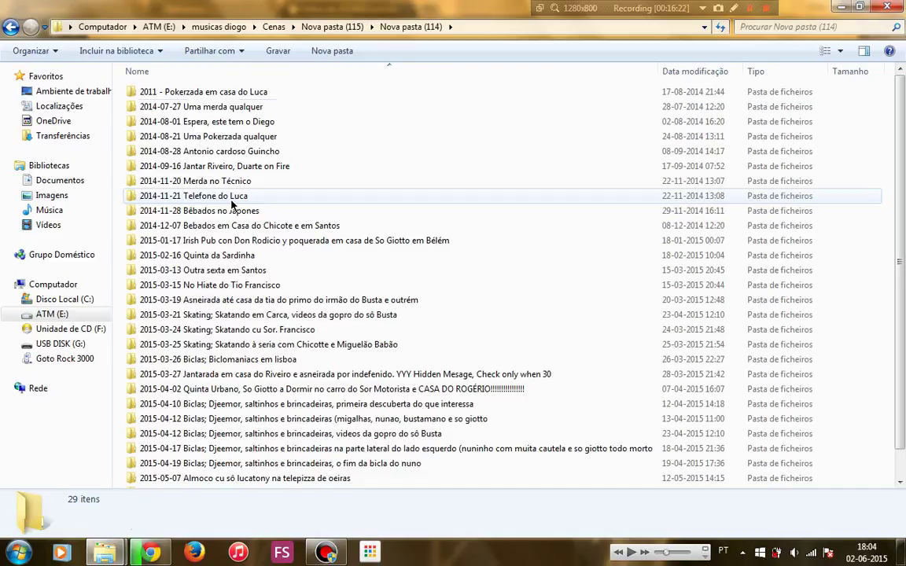
{"action": "type", "text": "2015-04"}
{"action": "key", "text": "End"}
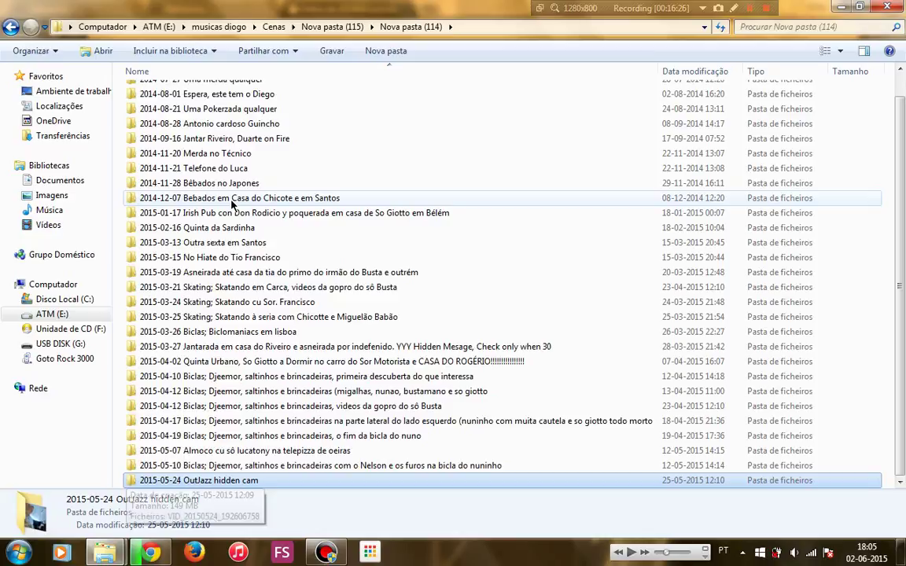
{"action": "key", "text": "Return"}
{"action": "key", "text": "BackSpace"}
{"action": "key", "text": "Up"}
{"action": "key", "text": "Up"}
{"action": "key", "text": "Up"}
{"action": "key", "text": "Up"}
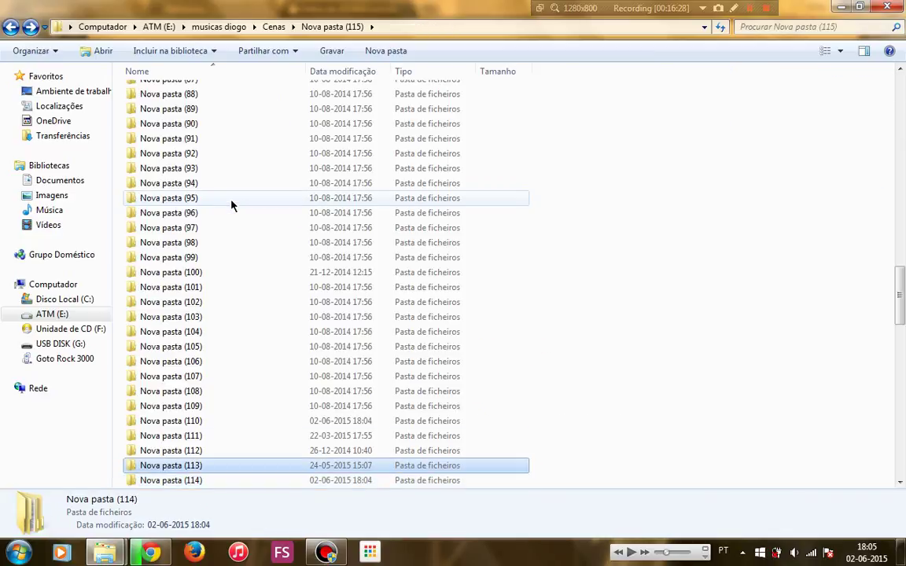
{"action": "key", "text": "Return"}
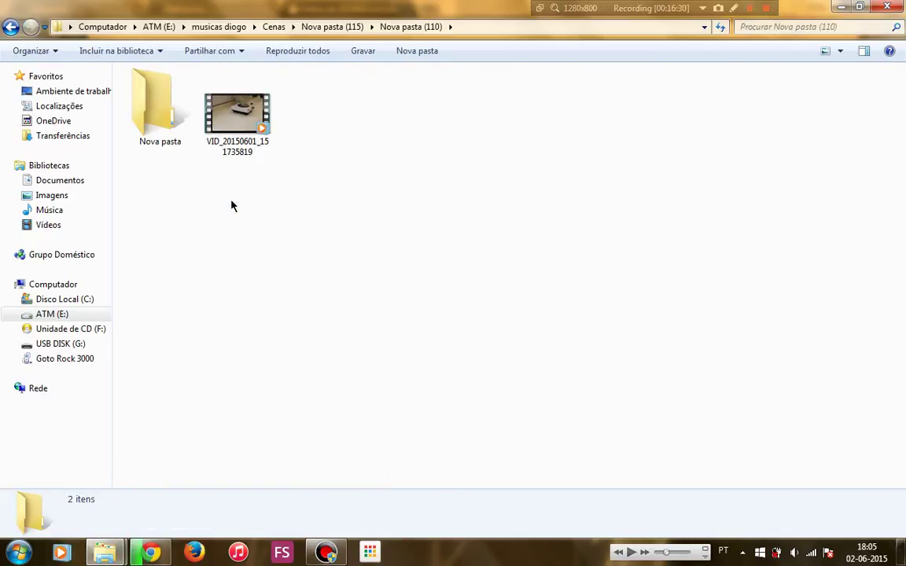
- Switch the folder to Details view and fit the name column to full names
{"action": "left_click", "coordinate": [824, 52]}
{"action": "left_click", "coordinate": [823, 51]}
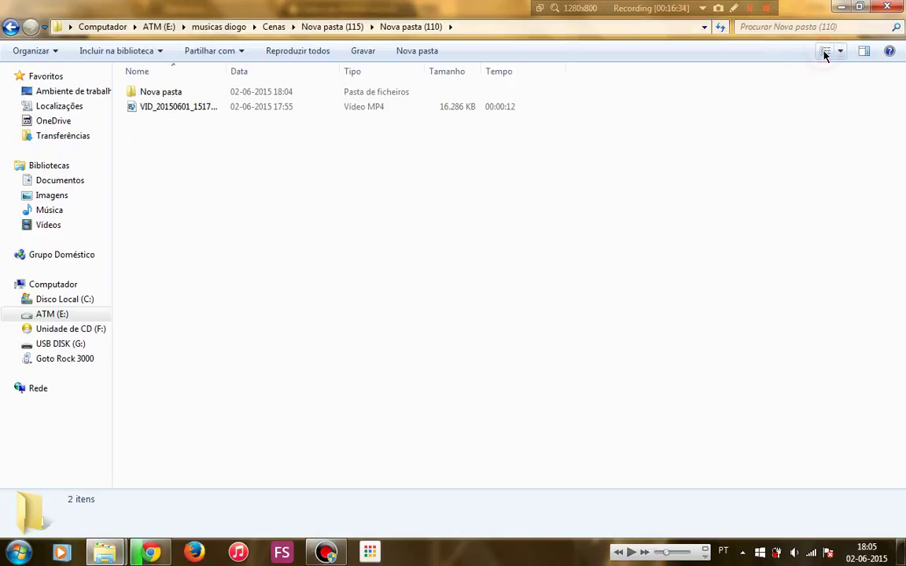
{"action": "left_click", "coordinate": [226, 71]}
{"action": "double_click", "coordinate": [227, 71]}
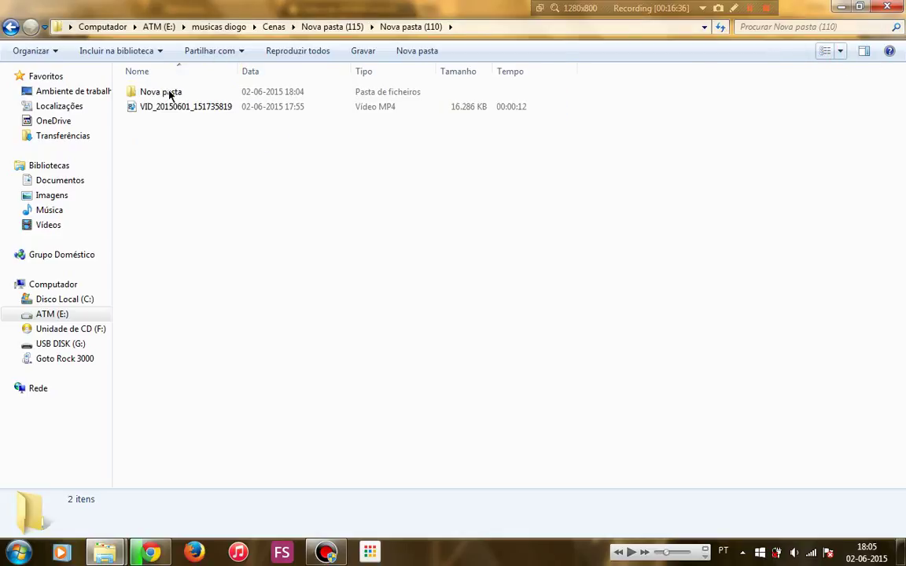
- Rename the untitled Nova pasta subfolder to 2015-06-01
{"action": "left_click", "coordinate": [164, 92]}
{"action": "left_click", "coordinate": [164, 92]}
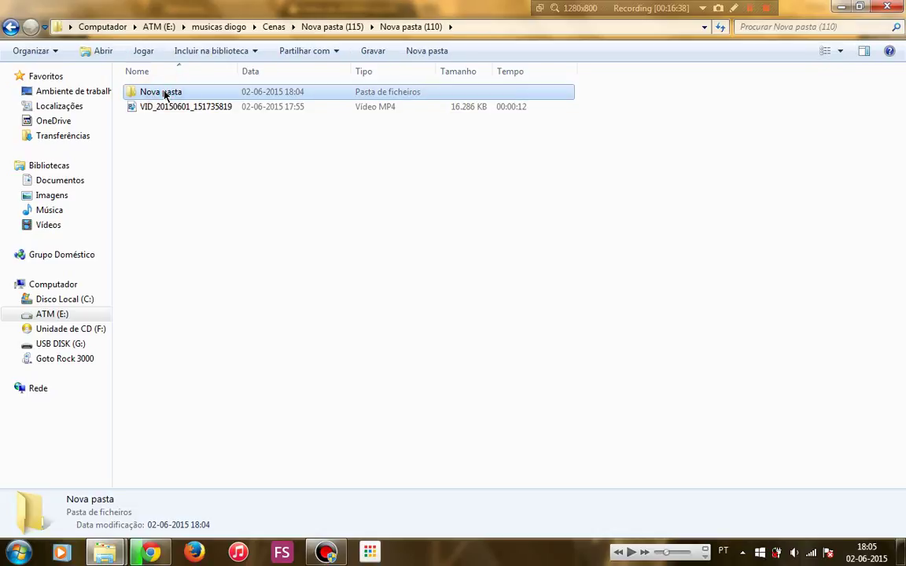
{"action": "type", "text": "2015-"}
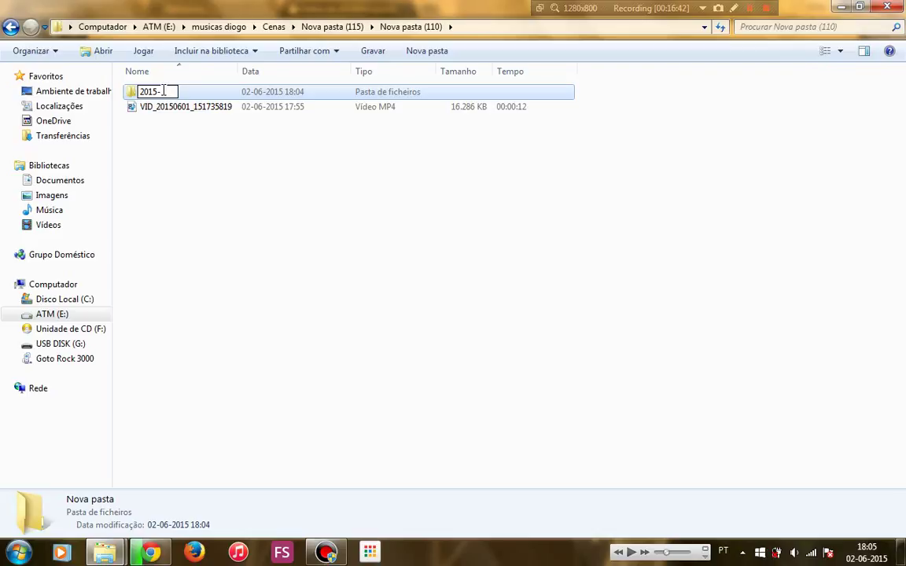
{"action": "type", "text": "06-"}
{"action": "type", "text": "01"}
{"action": "key", "text": "Return"}
- Extend the name to '2015-06-01 Malandrisse no abortório de química por parte de' plus a person's name
{"action": "left_click", "coordinate": [186, 94]}
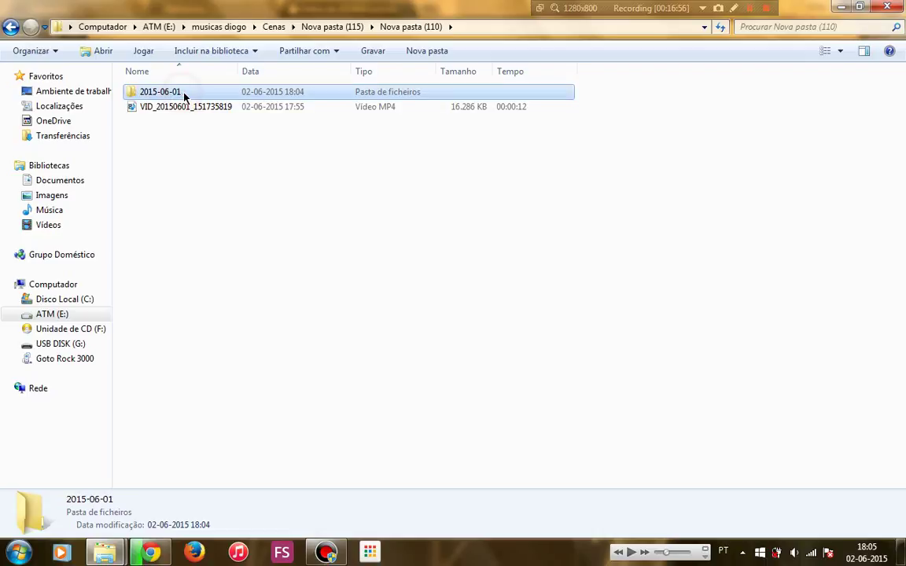
{"action": "left_click", "coordinate": [190, 92]}
{"action": "type", "text": "M"}
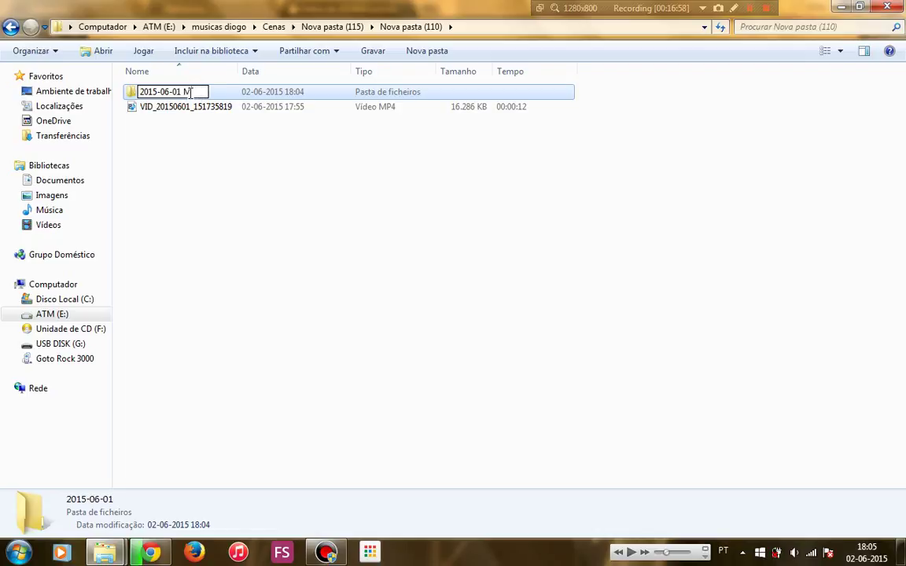
{"action": "type", "text": "alandrisse"}
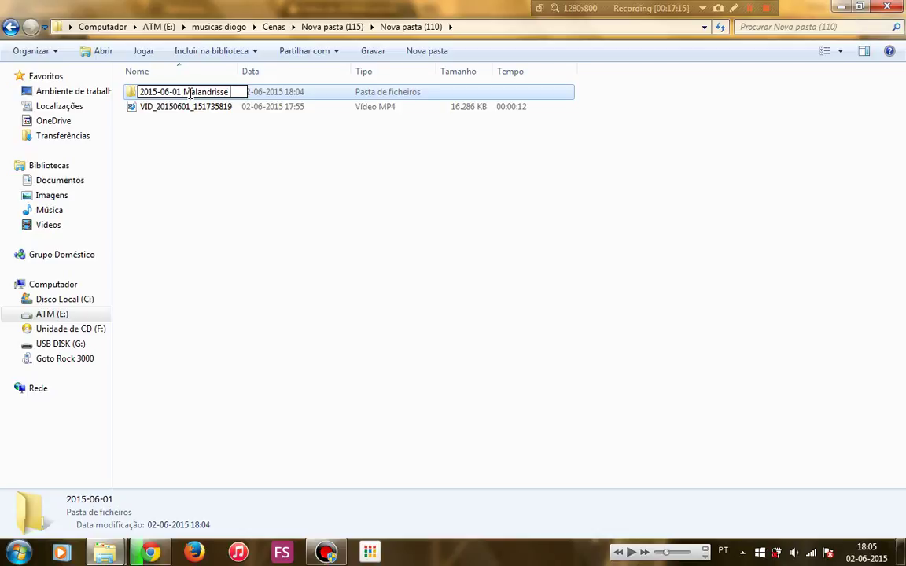
{"action": "type", "text": "no abort"}
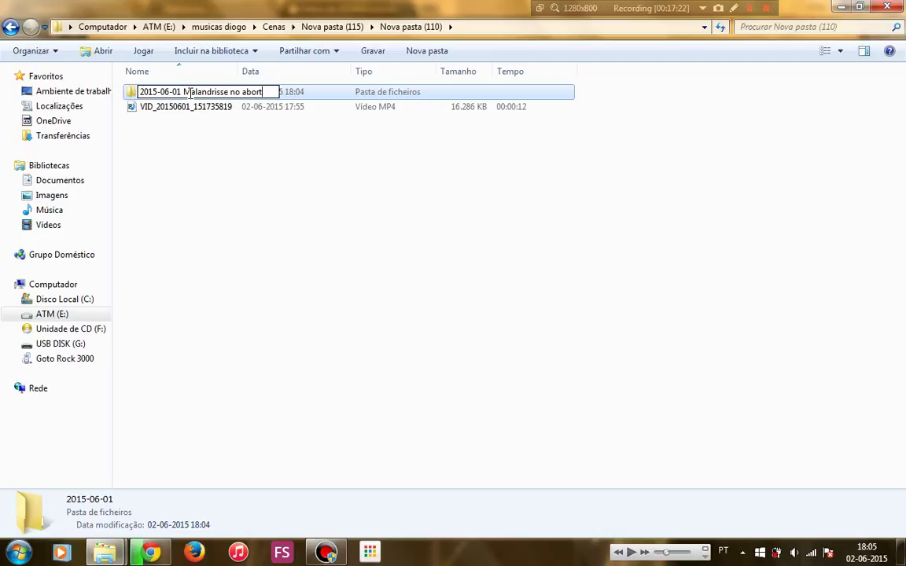
{"action": "type", "text": "ório de"}
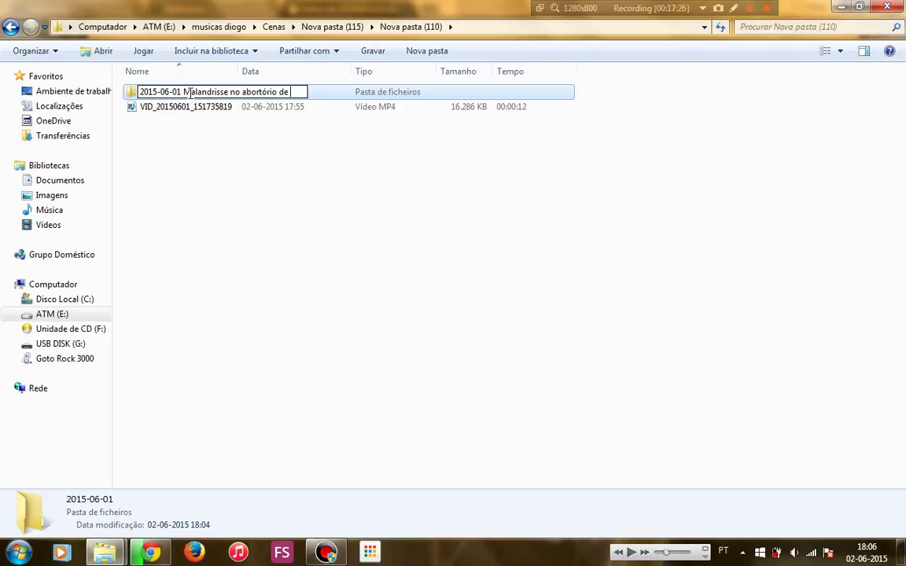
{"action": "type", "text": " qu"}
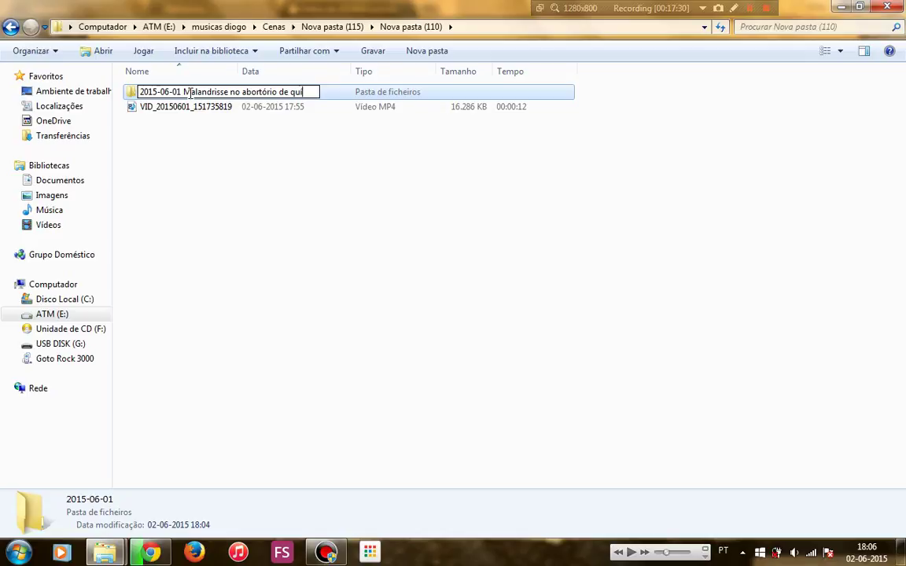
{"action": "type", "text": "ímica por"}
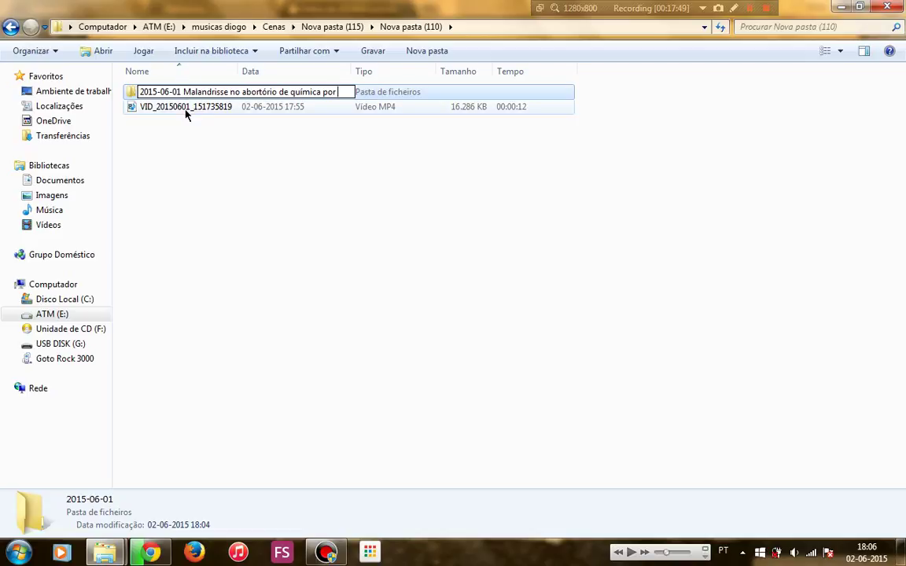
{"action": "type", "text": "parte de"}
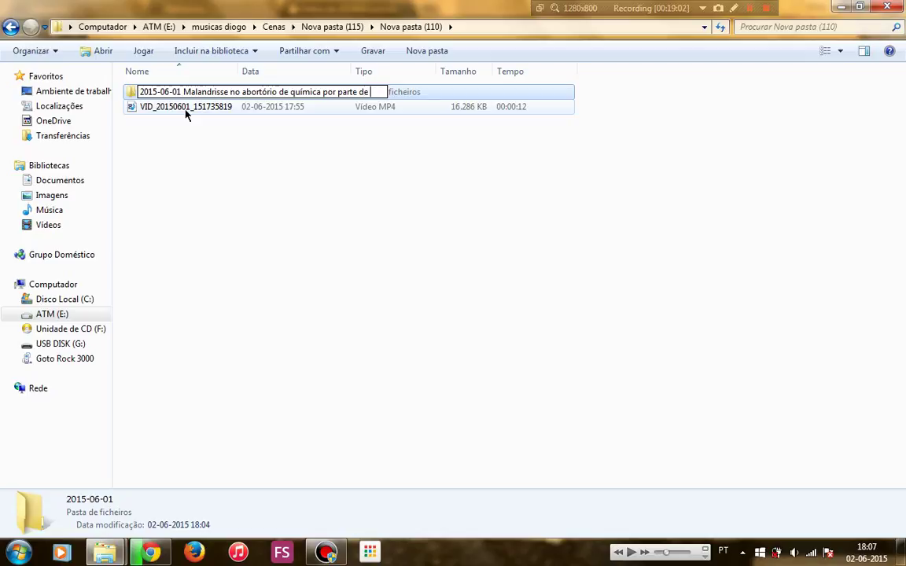
{"action": "type", "text": "J"}
{"action": "key", "text": "BackSpace"}
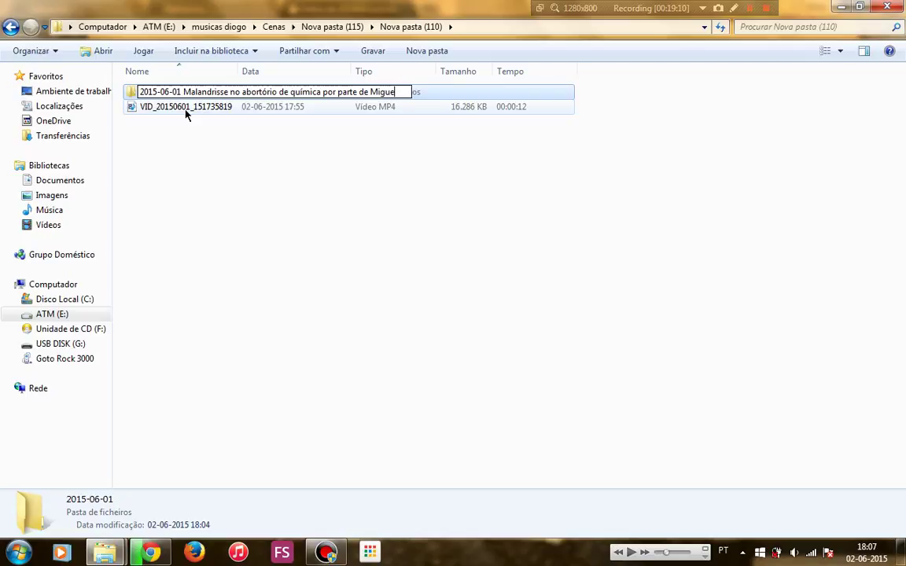
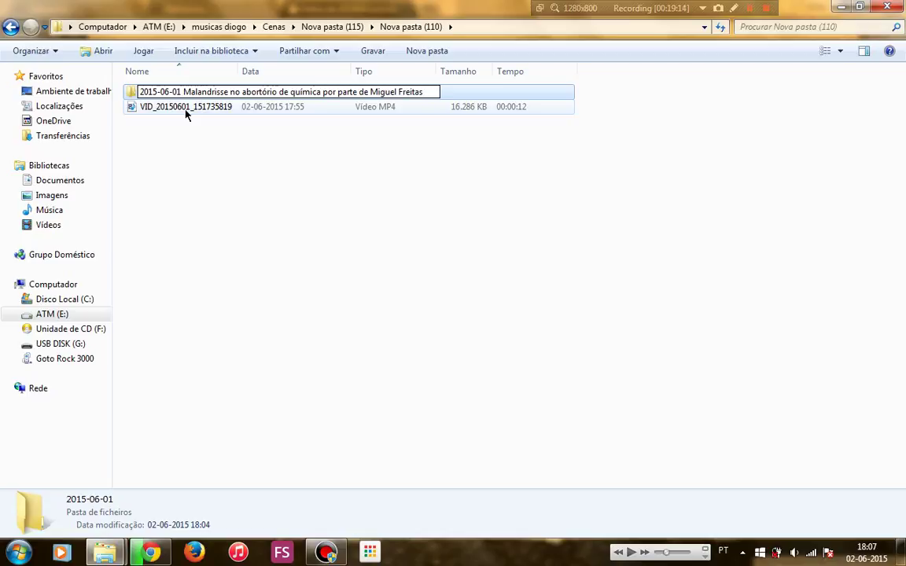
{"action": "key", "text": "Return"}
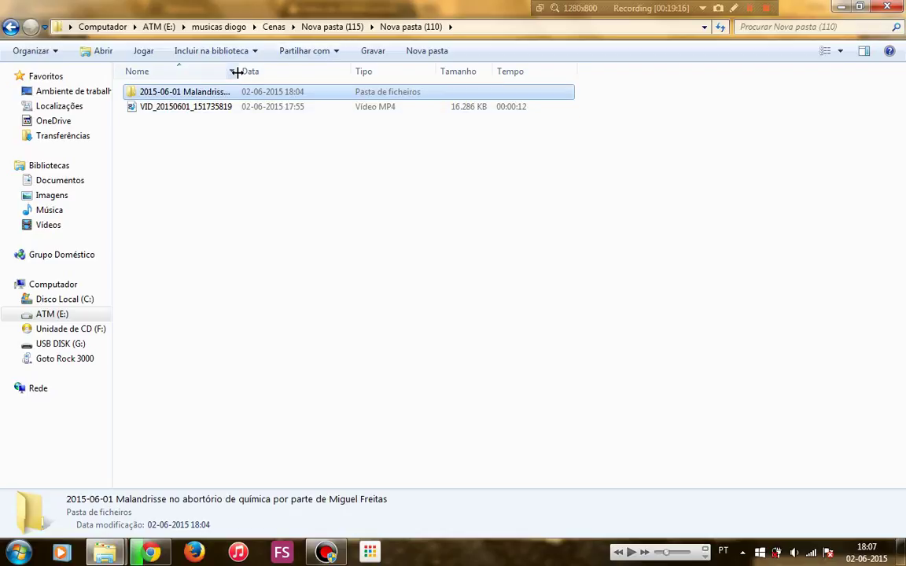
- Move VID_20150601_151735819 into the 2015-06-01 folder, then bring the Transferências window forward
{"action": "double_click", "coordinate": [236, 71]}
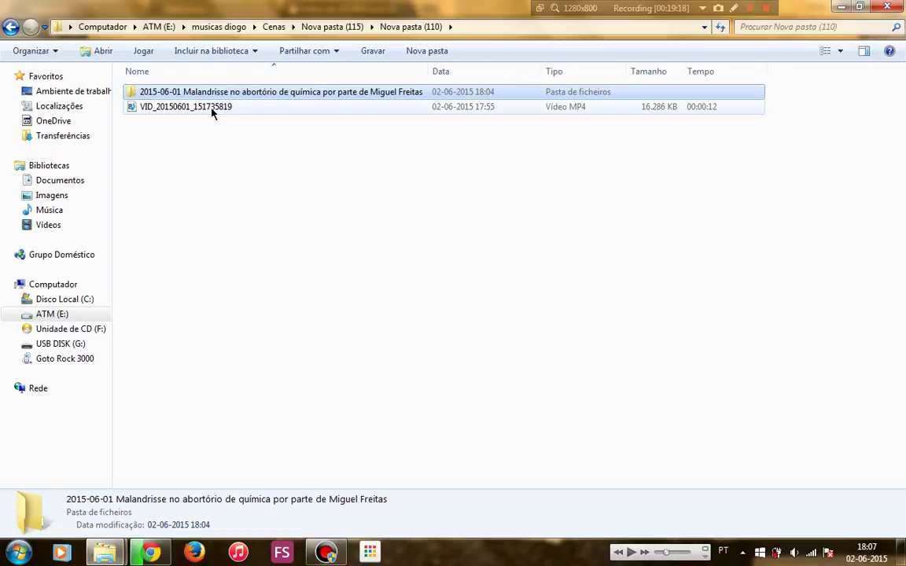
{"action": "left_click_drag", "start_coordinate": [211, 110], "coordinate": [244, 94]}
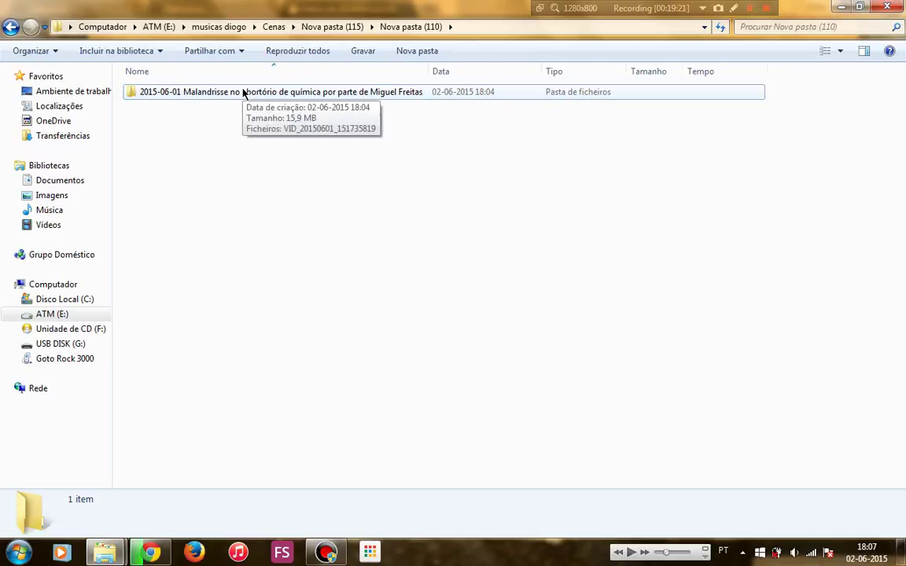
{"action": "left_click", "coordinate": [150, 552]}
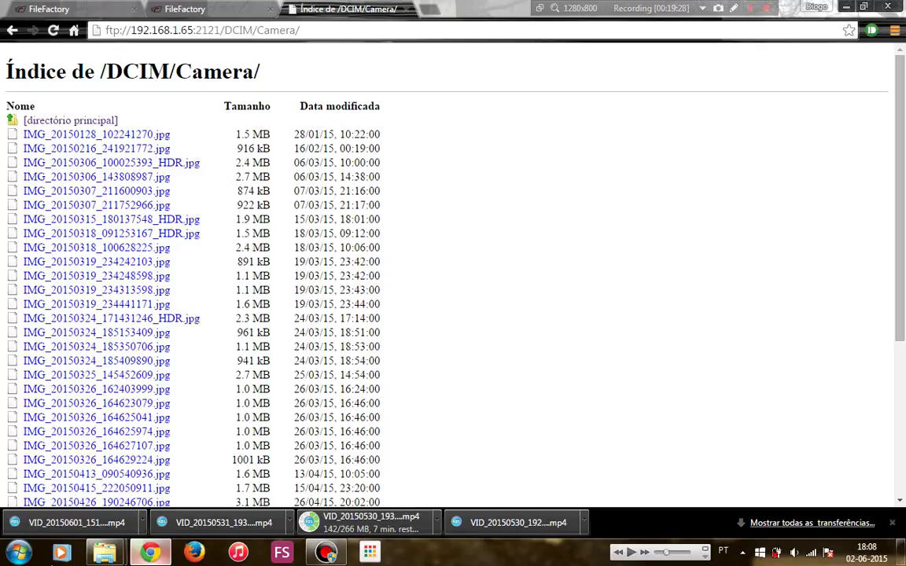
{"action": "mouse_move", "coordinate": [103, 551]}
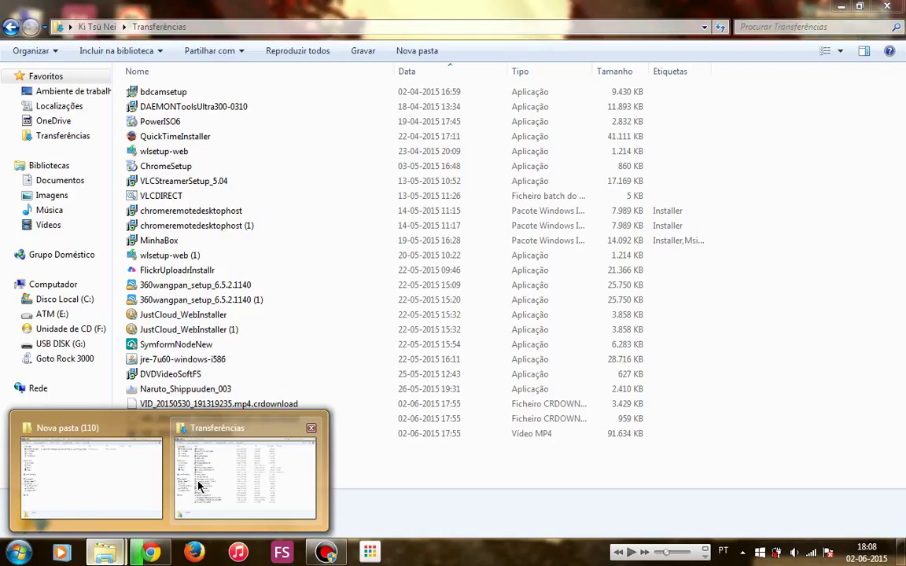
{"action": "left_click", "coordinate": [198, 485]}
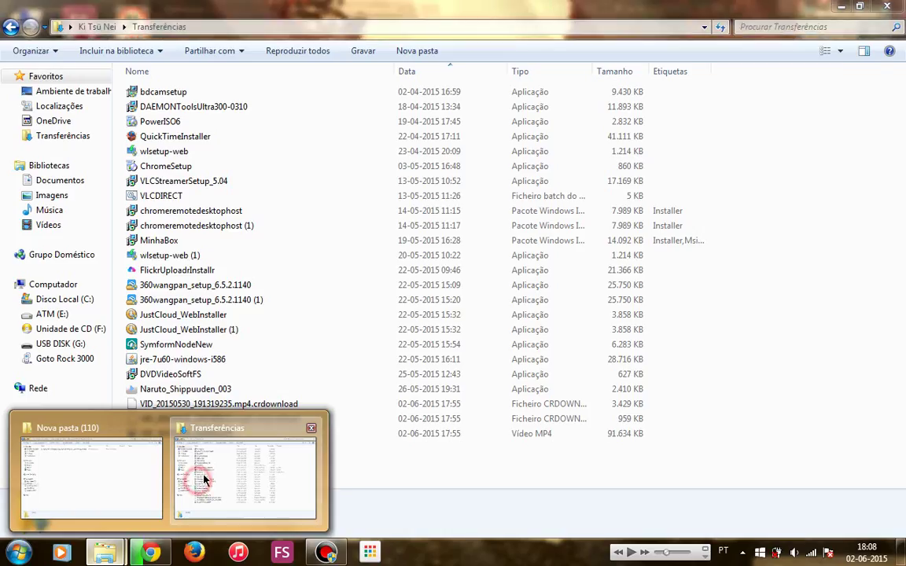
- Select VID_20150530_192003279 in Transferências and switch back to the Nova pasta (110) window
{"action": "left_click", "coordinate": [236, 436]}
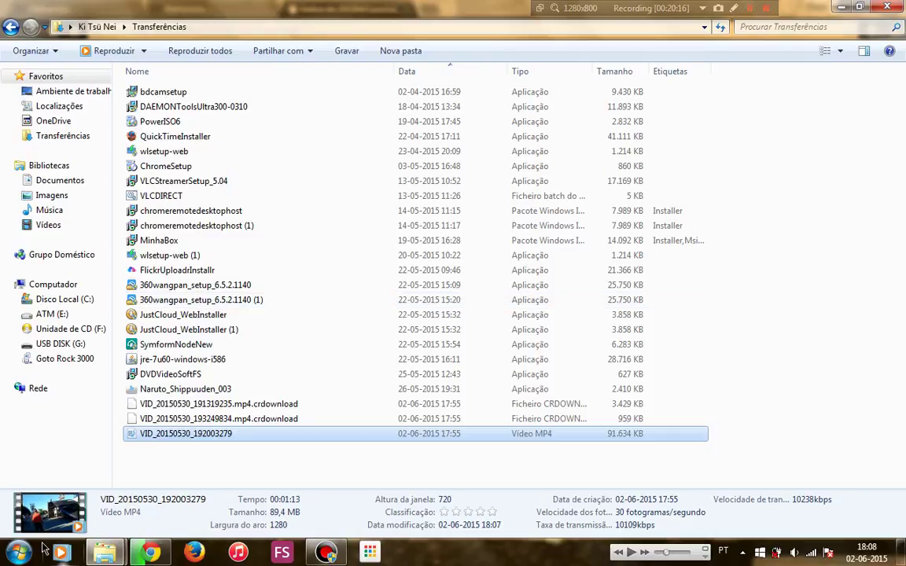
{"action": "left_click", "coordinate": [105, 552]}
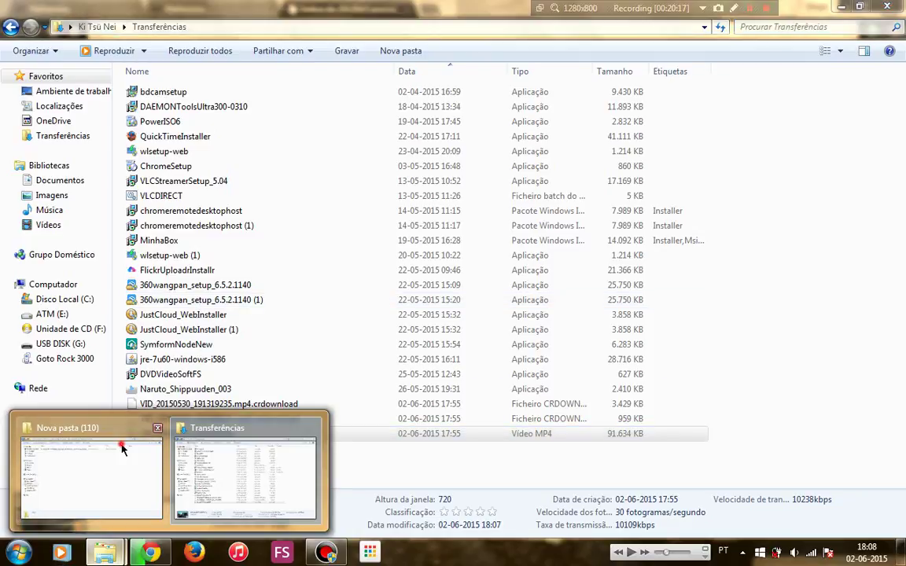
{"action": "left_click", "coordinate": [122, 448]}
{"action": "left_click", "coordinate": [213, 349]}
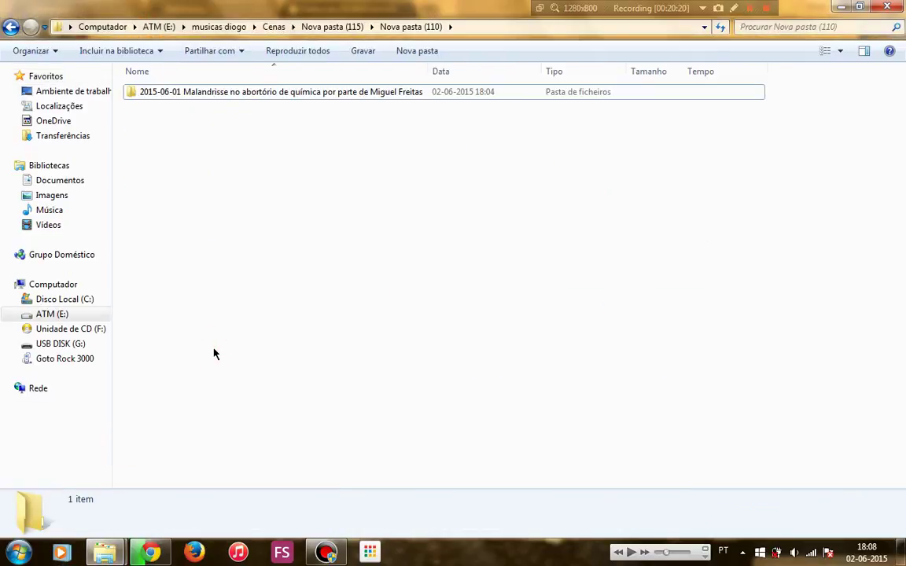
- Go up to Nova pasta (115), open Nova pasta (114) and paste VID_20150530_192003279 there
{"action": "key", "text": "BackSpace"}
{"action": "key", "text": "Down"}
{"action": "key", "text": "Down"}
{"action": "key", "text": "Down"}
{"action": "key", "text": "Down"}
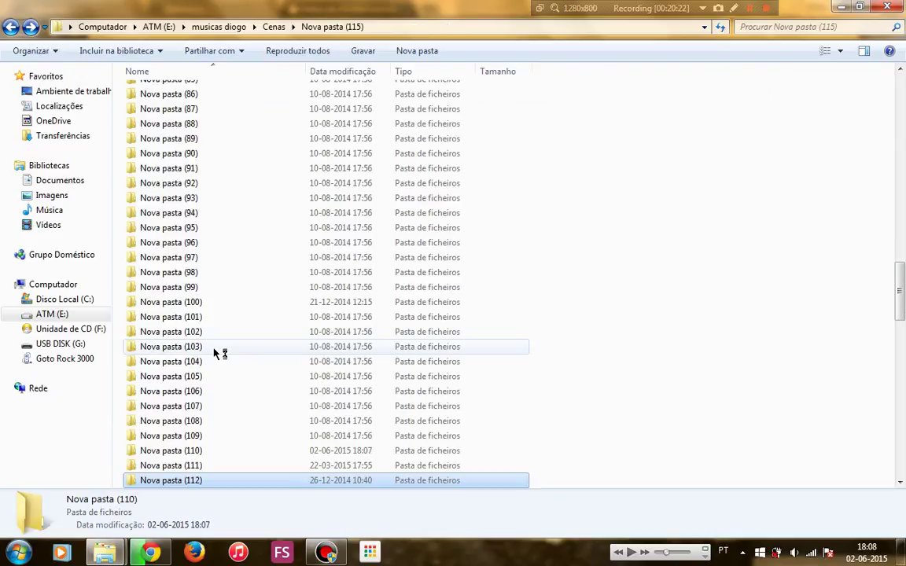
{"action": "key", "text": "Return"}
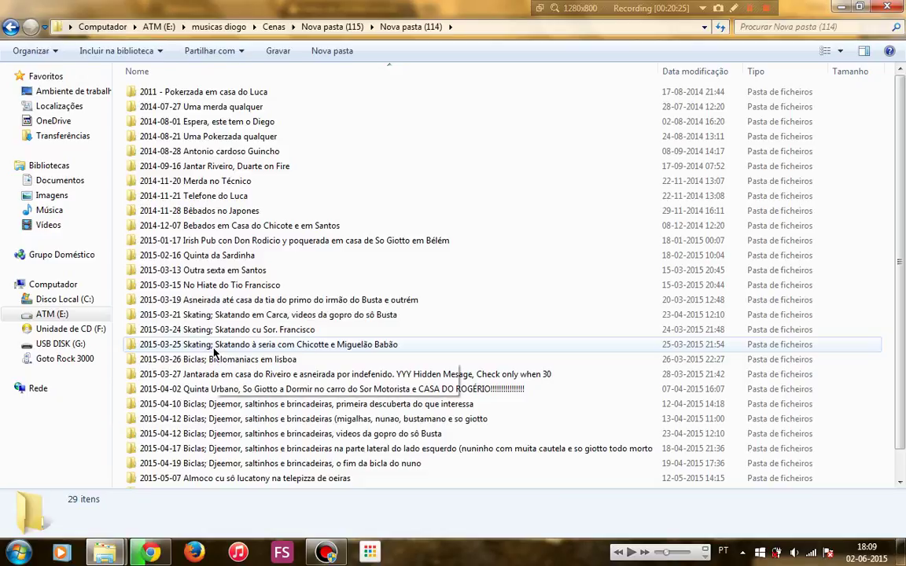
{"action": "key", "text": "ctrl+v"}
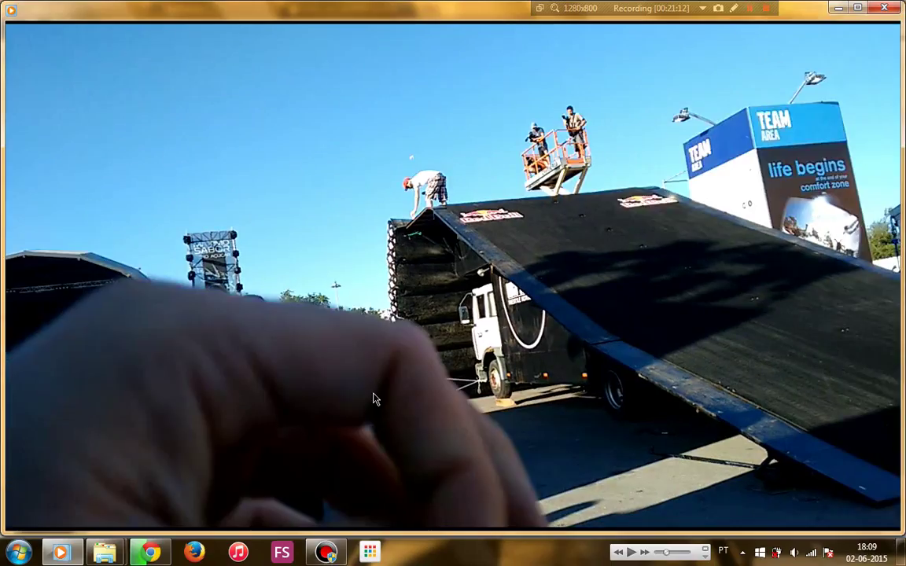
- Skip the ramp-event video ahead to about 30 seconds, watch it, then close Windows Media Player
{"action": "mouse_move", "coordinate": [441, 513]}
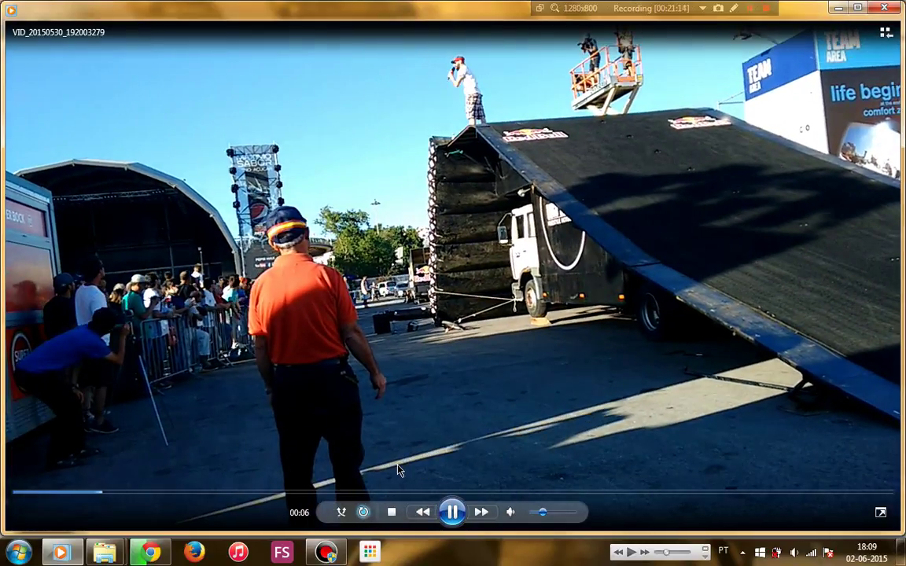
{"action": "left_click", "coordinate": [384, 493]}
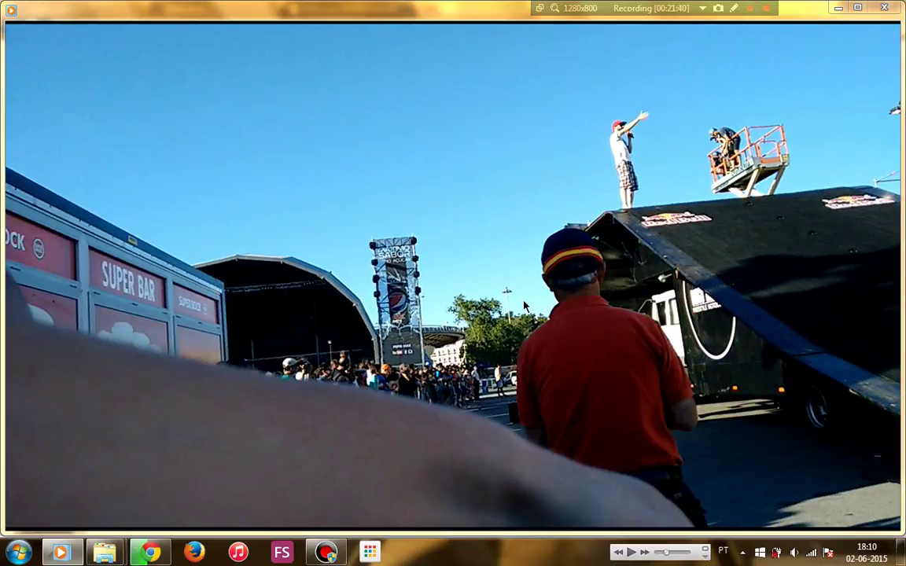
{"action": "mouse_move", "coordinate": [438, 161]}
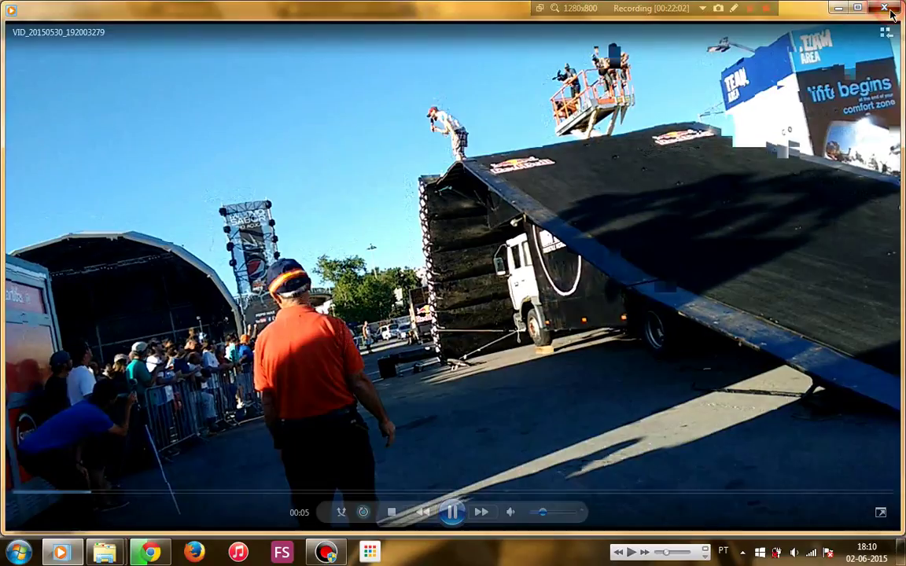
{"action": "key", "text": "alt+F4"}
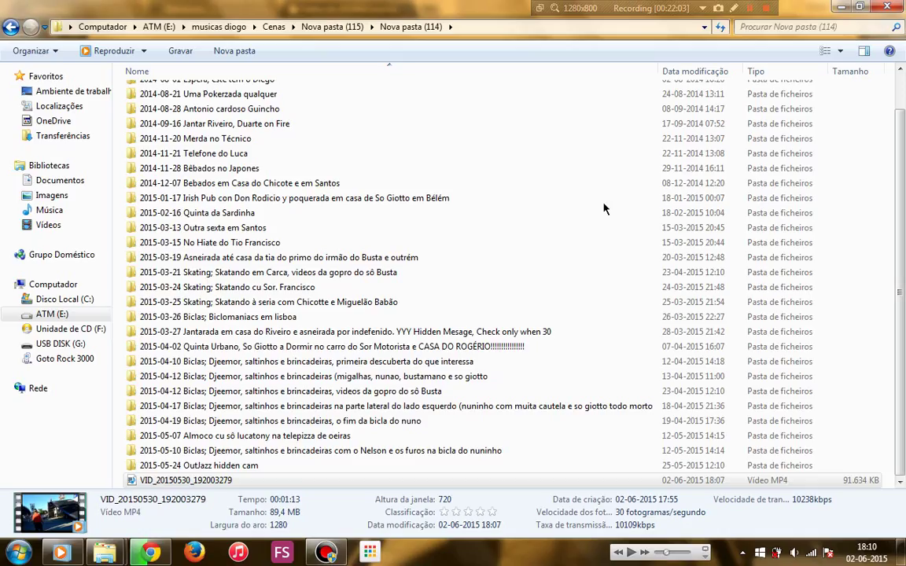
- Create a new folder named '2015-05-' in Nova pasta (114) and check the calendar for the date
{"action": "left_click", "coordinate": [239, 52]}
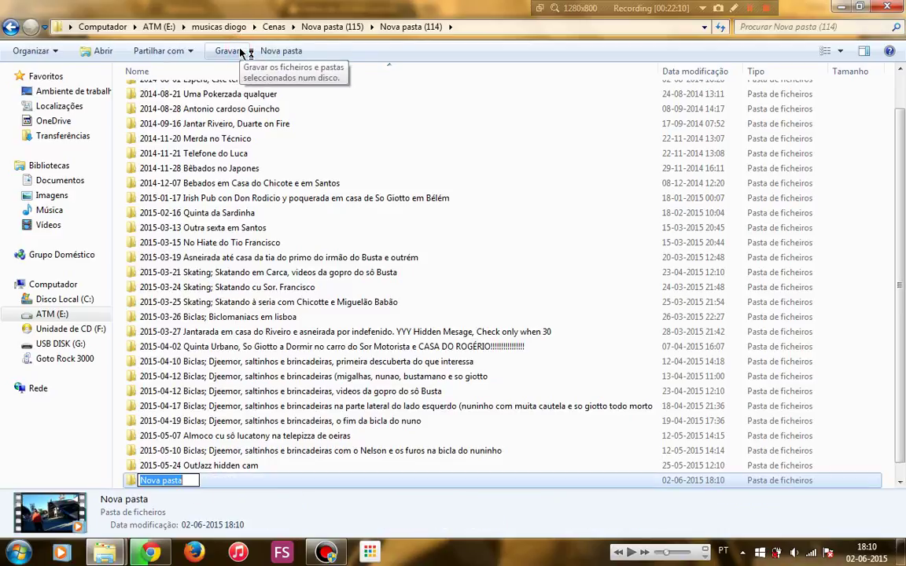
{"action": "type", "text": "20"}
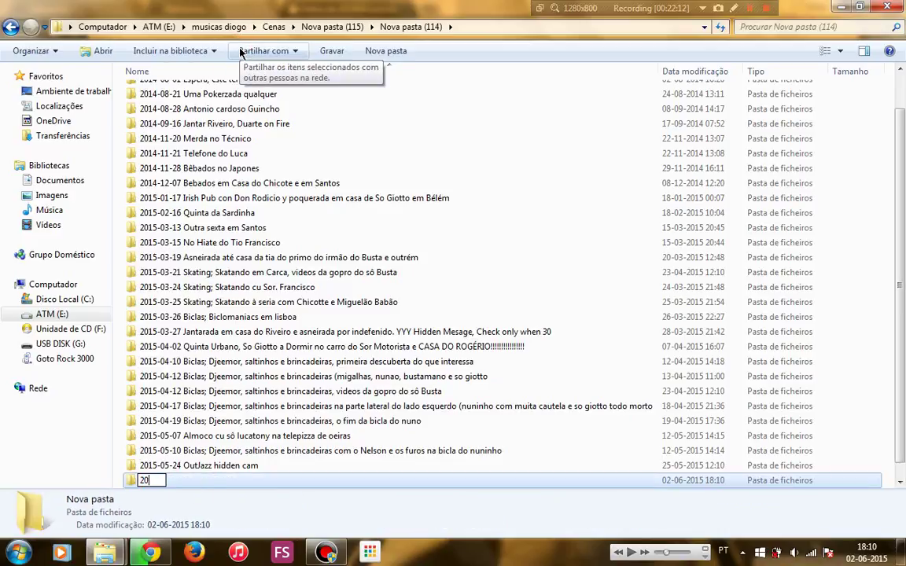
{"action": "type", "text": "15-0"}
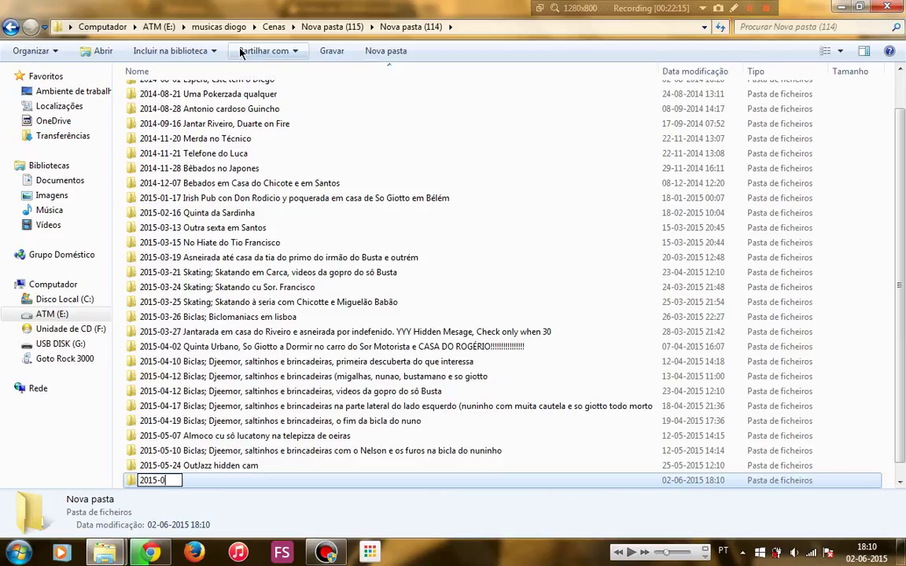
{"action": "type", "text": "5-"}
{"action": "key", "text": "Escape"}
{"action": "left_click", "coordinate": [874, 560]}
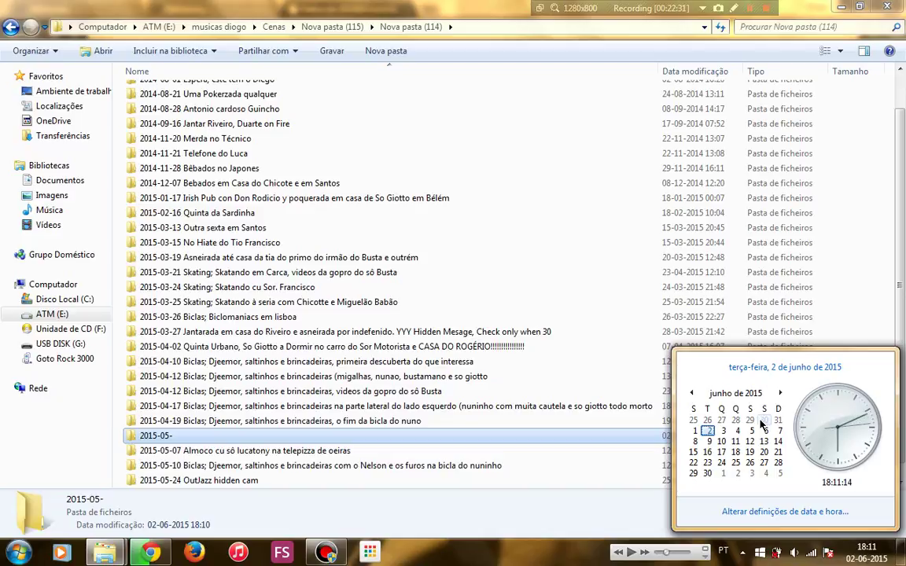
{"action": "left_click", "coordinate": [218, 437]}
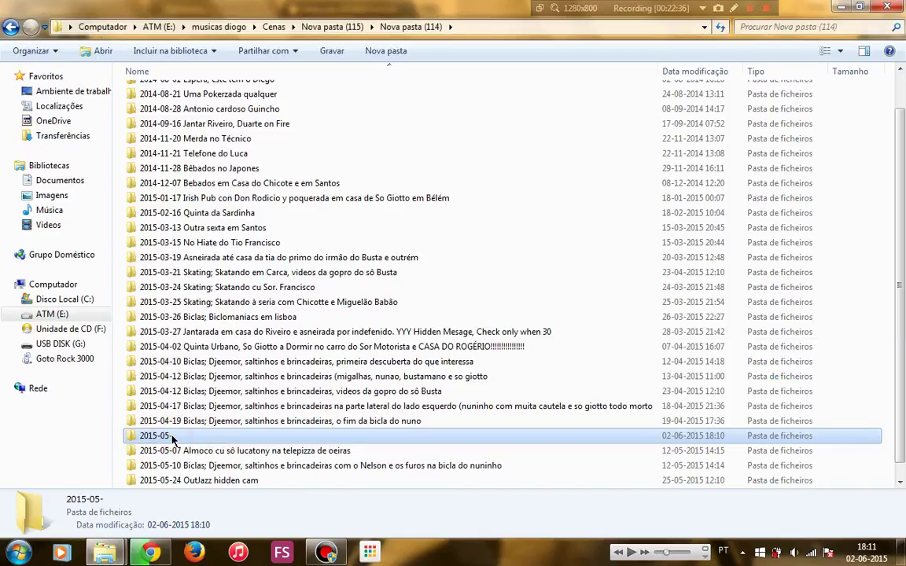
- Rename the folder to '2015-05-30 Freestyle na Volvo Ocean Race' followed by two people's names
{"action": "left_click", "coordinate": [157, 436]}
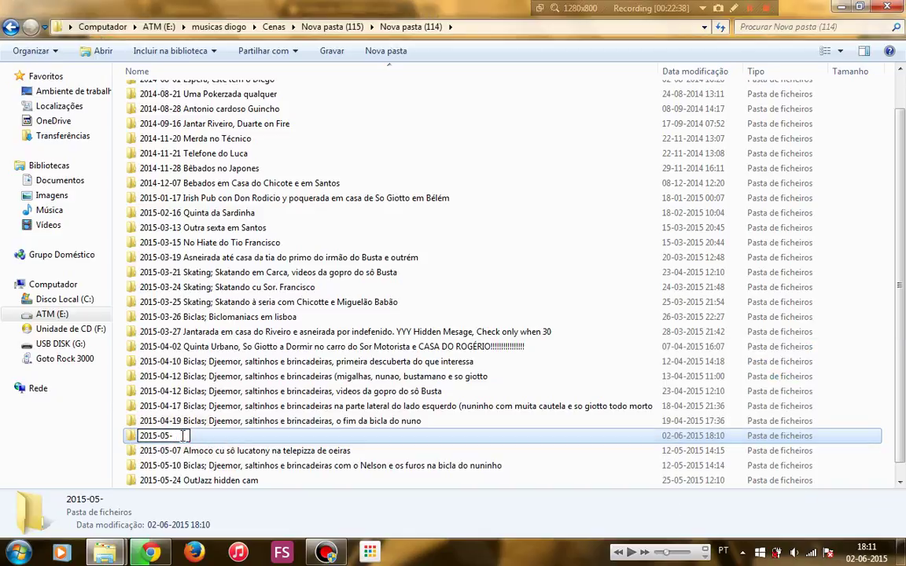
{"action": "type", "text": "30"}
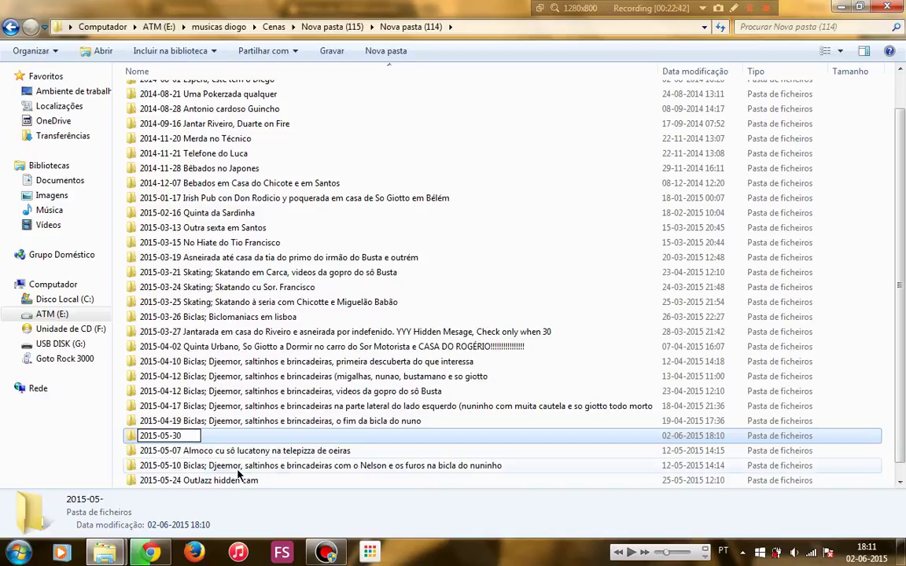
{"action": "type", "text": " V"}
{"action": "key", "text": "BackSpace"}
{"action": "type", "text": "Fr"}
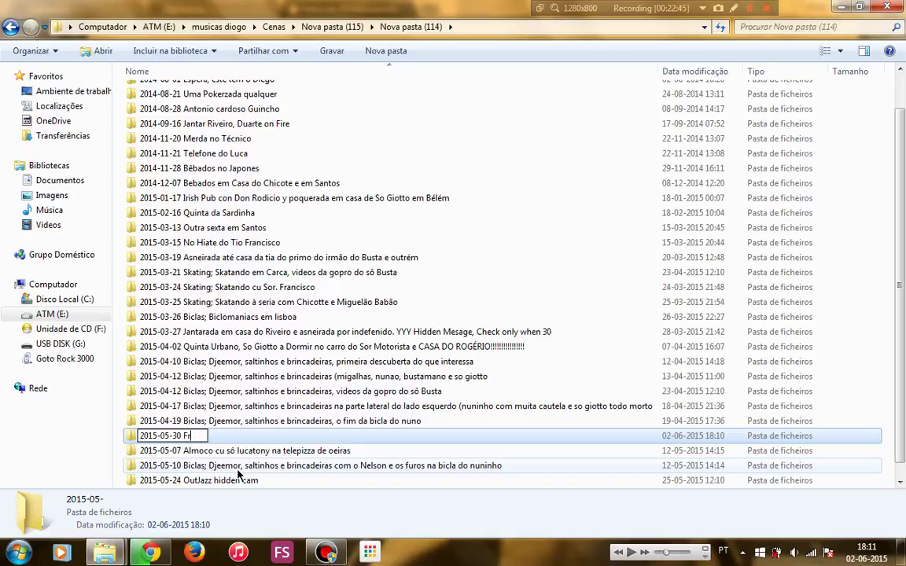
{"action": "type", "text": "eestyle"}
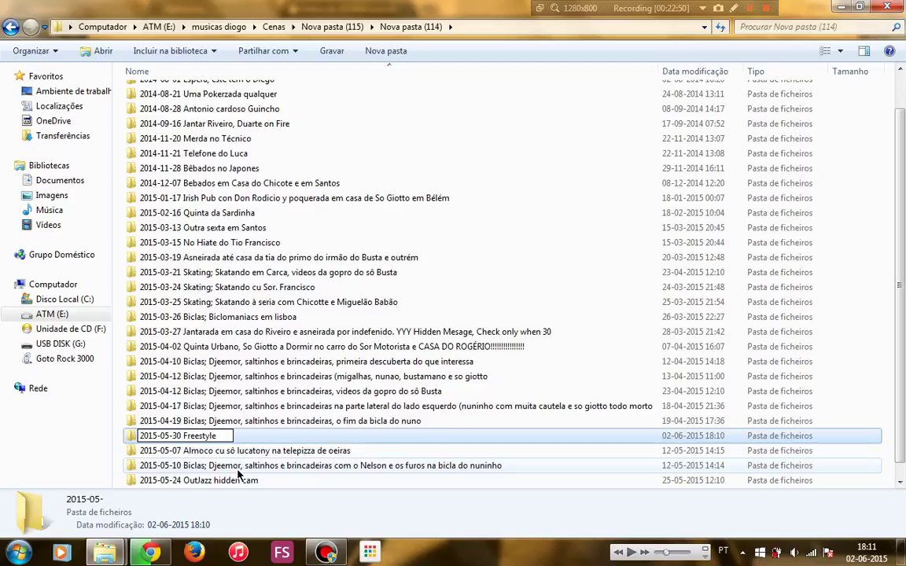
{"action": "type", "text": " na Volvo"}
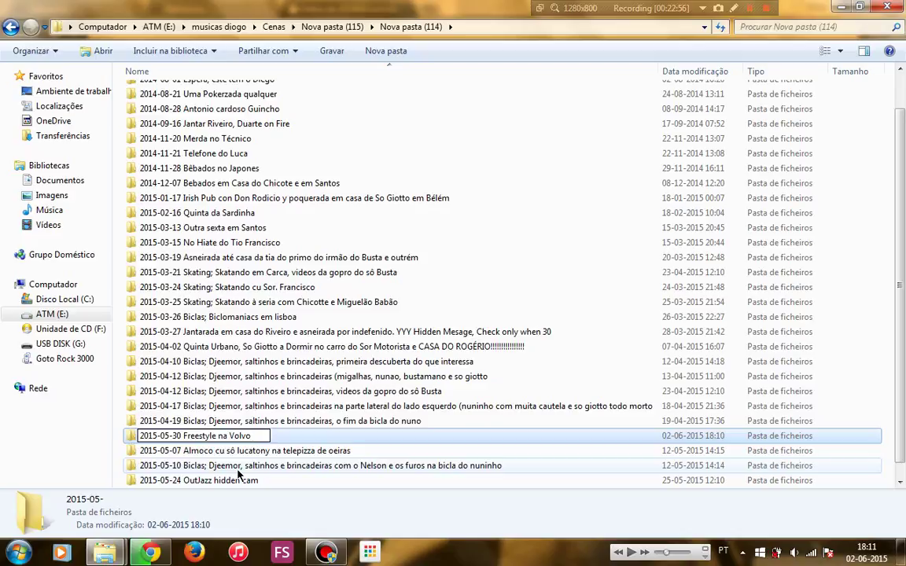
{"action": "type", "text": " Ocean Race"}
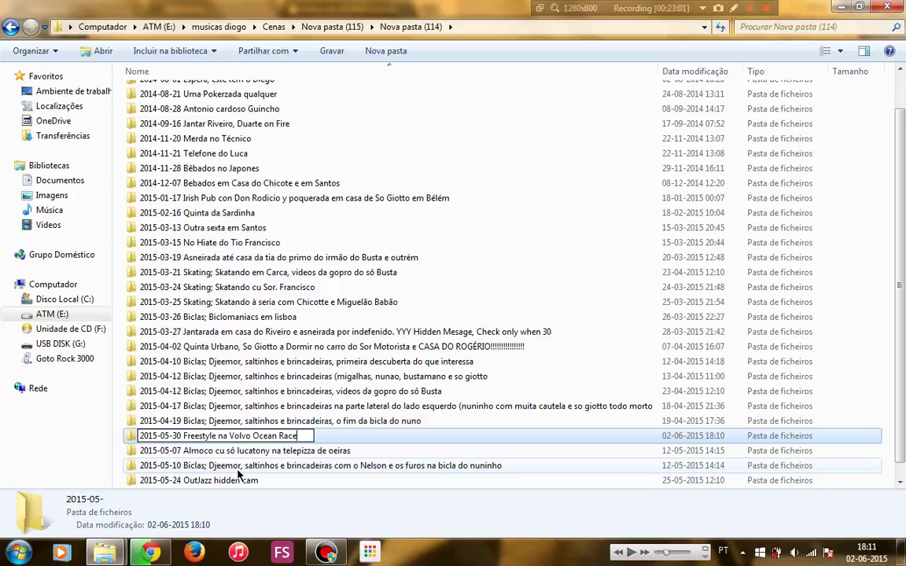
{"action": "type", "text": " com o"}
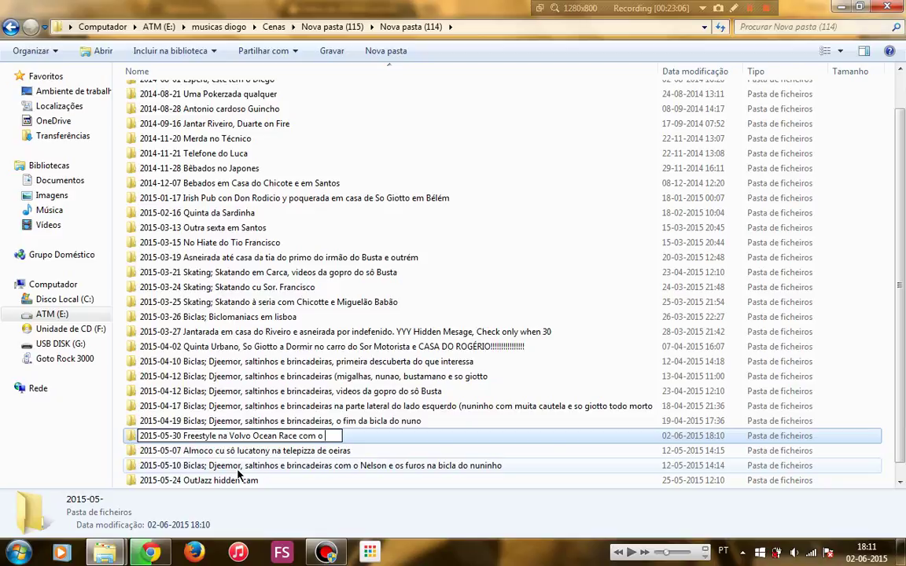
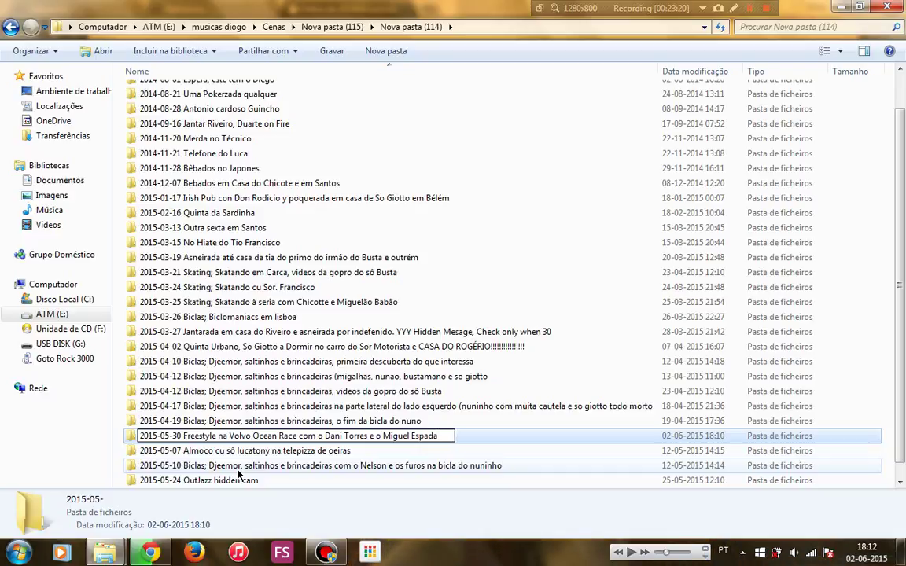
- Confirm the folder name, move VID_20150530_192003279 into it, and bring Chrome's camera listing forward
{"action": "key", "text": "Return"}
{"action": "scroll", "coordinate": [238, 474], "scroll_direction": "down", "scroll_amount": 1}
{"action": "left_click", "coordinate": [233, 480]}
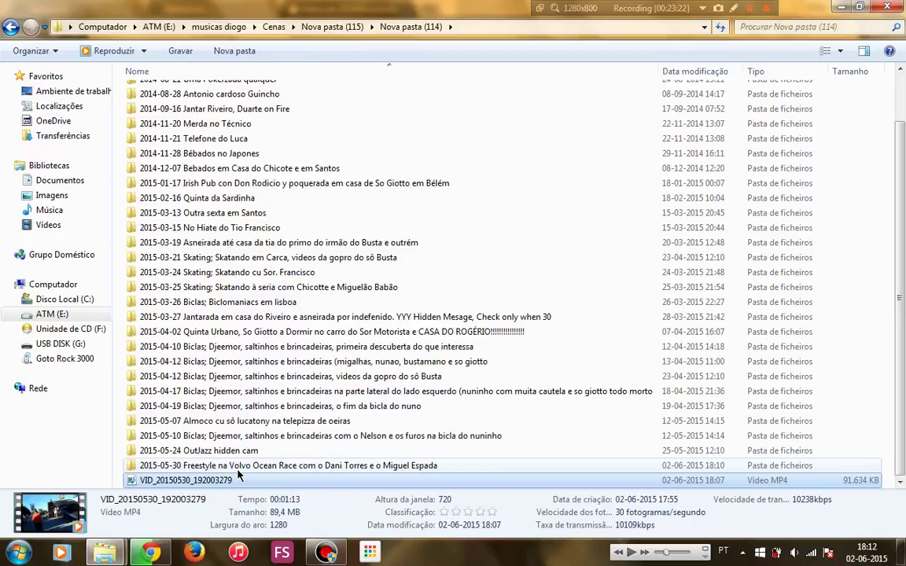
{"action": "left_click_drag", "start_coordinate": [233, 479], "coordinate": [203, 507]}
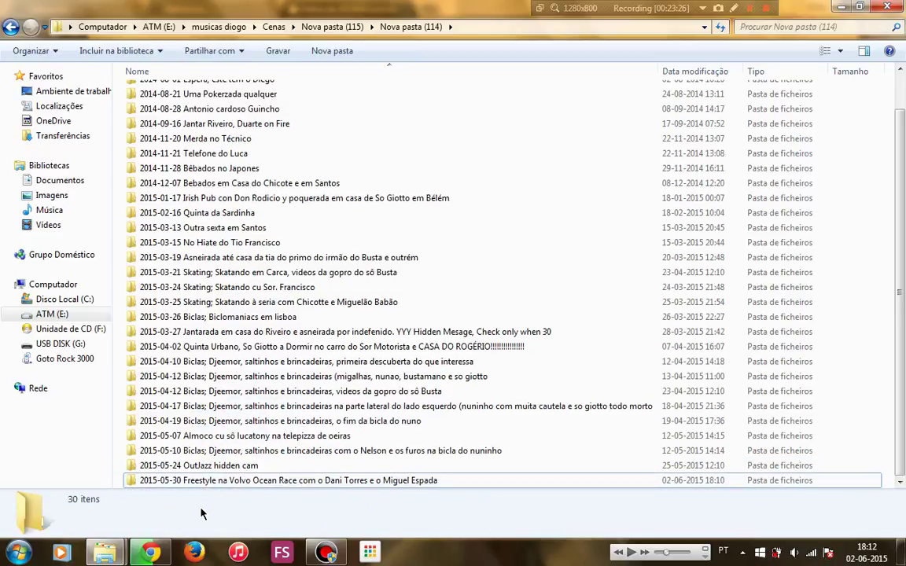
{"action": "left_click", "coordinate": [150, 553]}
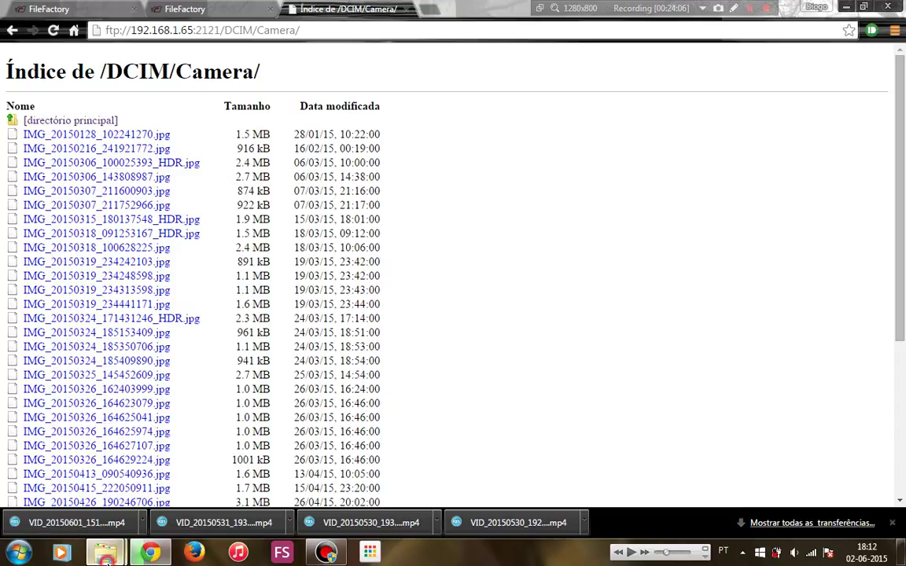
- Check Transferências, scroll Chrome's /DCIM/Camera/ listing to the bottom, then return to Transferências
{"action": "mouse_move", "coordinate": [108, 560]}
{"action": "left_click", "coordinate": [249, 457]}
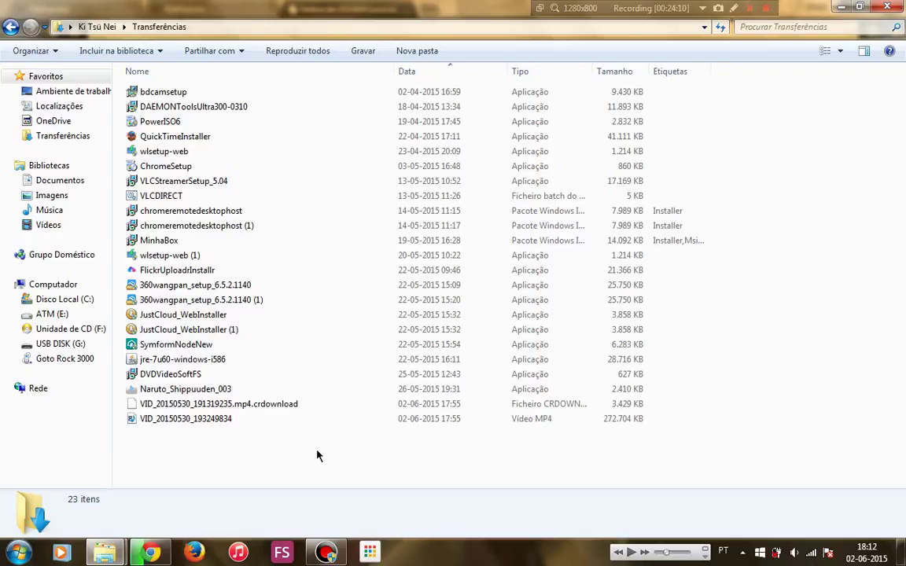
{"action": "left_click", "coordinate": [146, 554]}
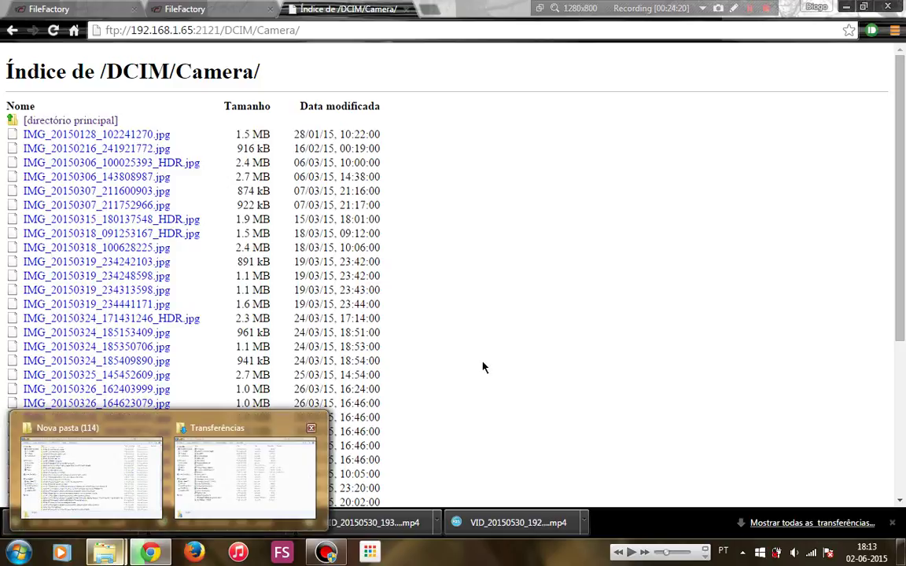
{"action": "left_click", "coordinate": [548, 362]}
{"action": "scroll", "coordinate": [548, 361], "scroll_direction": "down", "scroll_amount": 3}
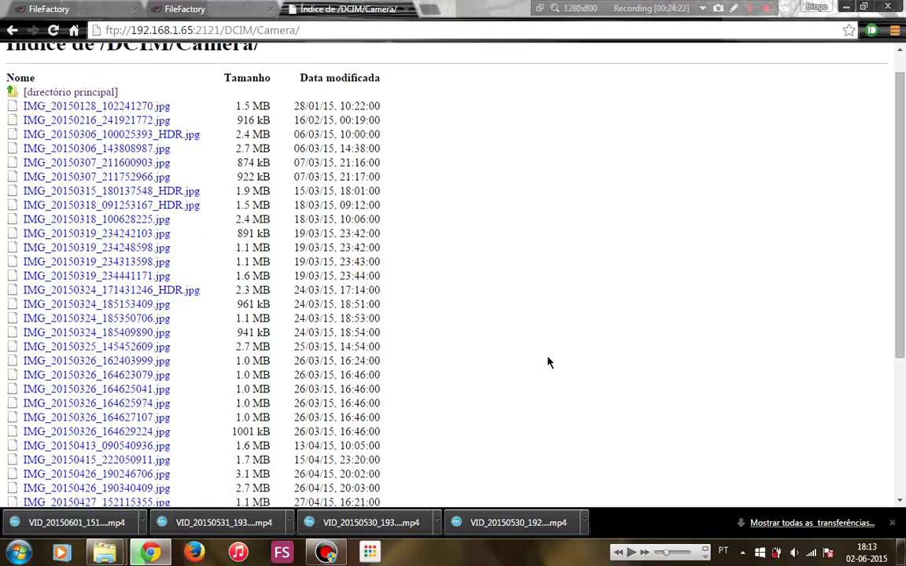
{"action": "scroll", "coordinate": [548, 361], "scroll_direction": "down", "scroll_amount": 2}
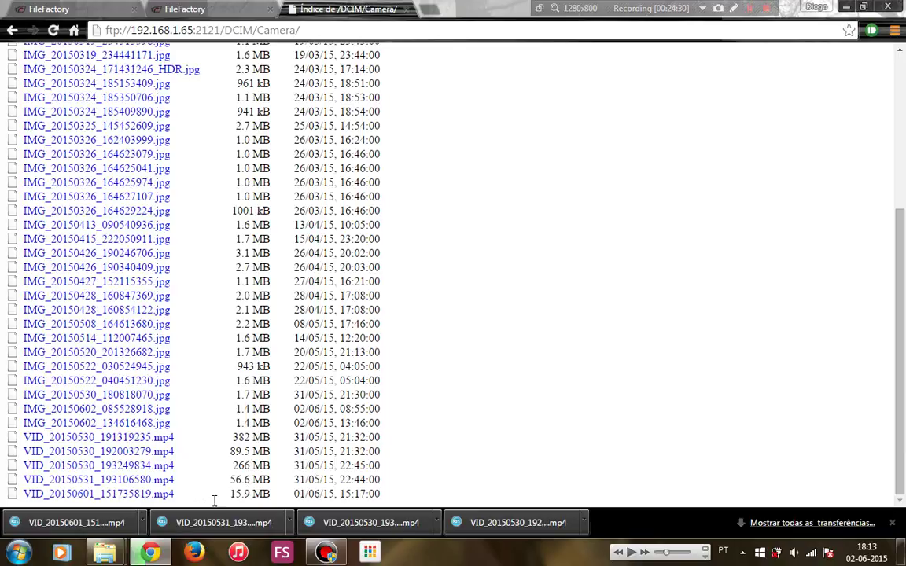
{"action": "mouse_move", "coordinate": [105, 553]}
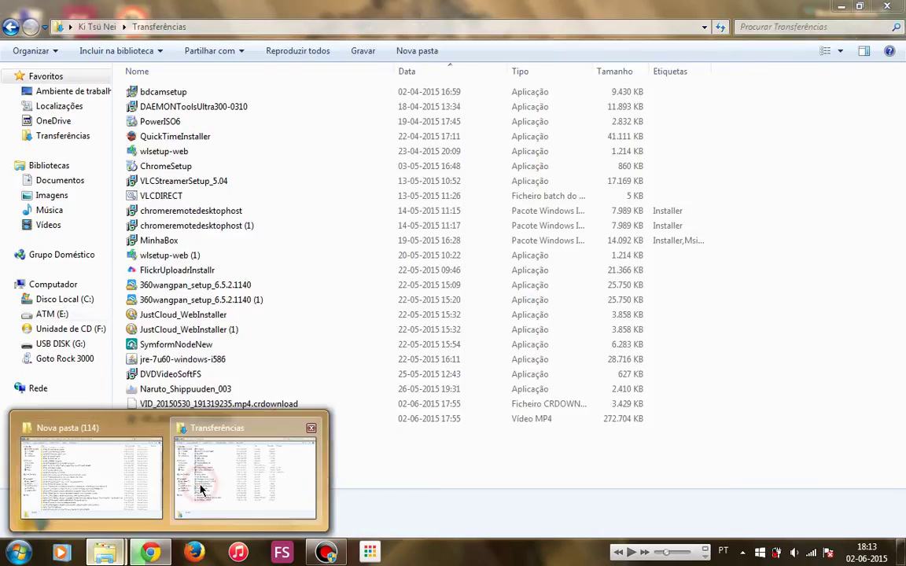
{"action": "left_click", "coordinate": [206, 445]}
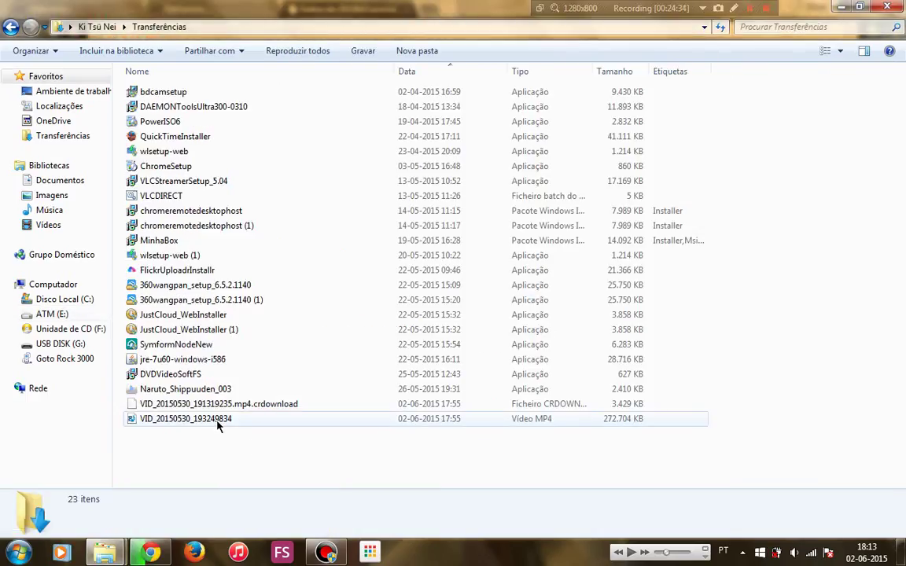
- Move VID_20150530_193249834 from Transferências into Nova pasta (114) and show the transfer details
{"action": "left_click", "coordinate": [219, 423]}
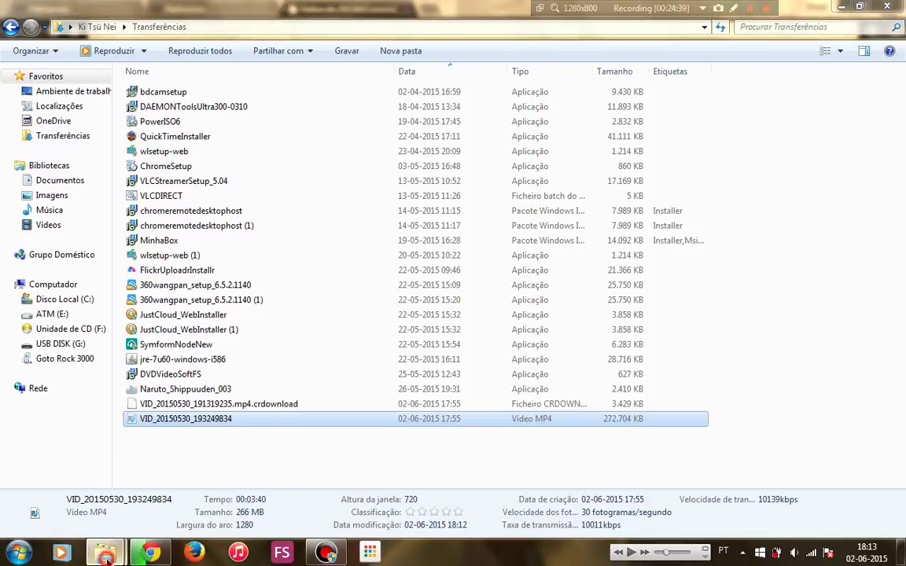
{"action": "mouse_move", "coordinate": [108, 560]}
{"action": "left_click", "coordinate": [122, 475]}
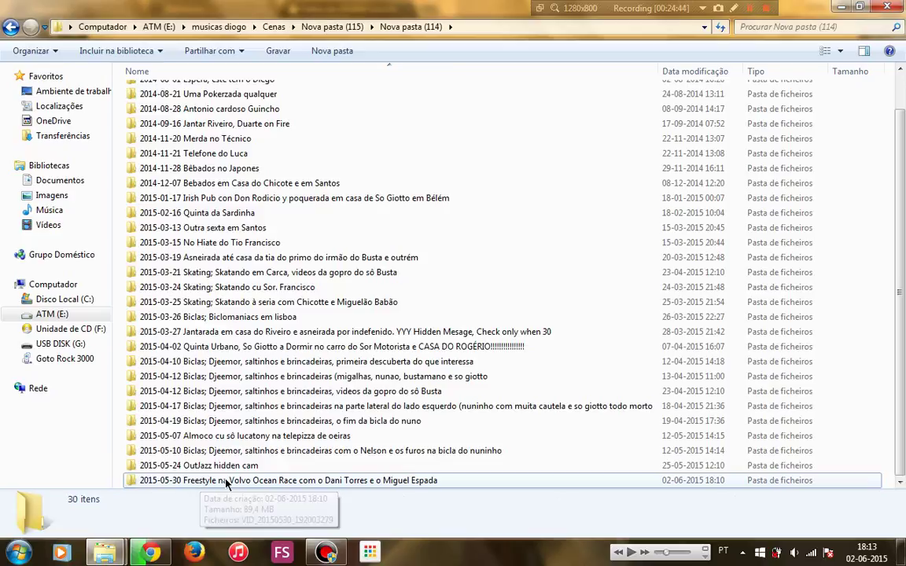
{"action": "left_click_drag", "start_coordinate": [225, 484], "coordinate": [224, 483]}
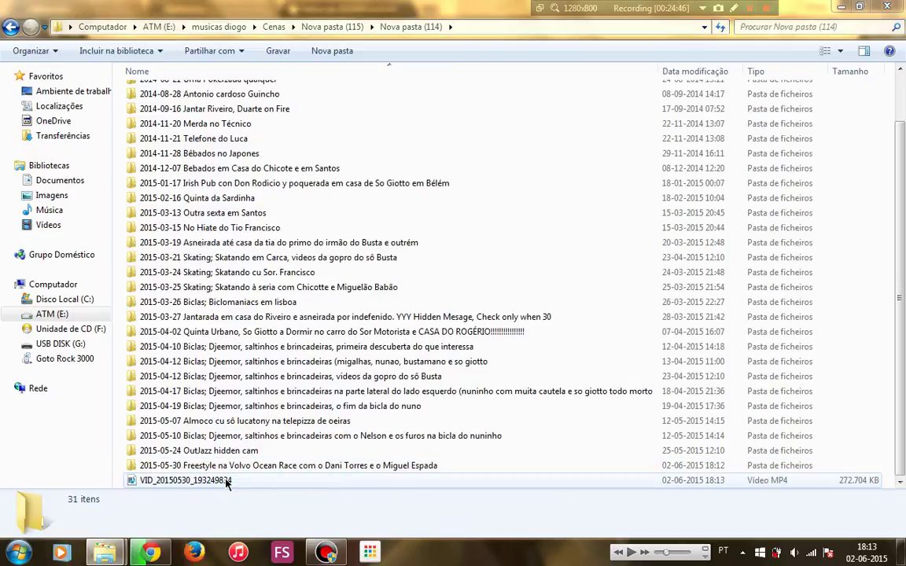
{"action": "left_click", "coordinate": [221, 483]}
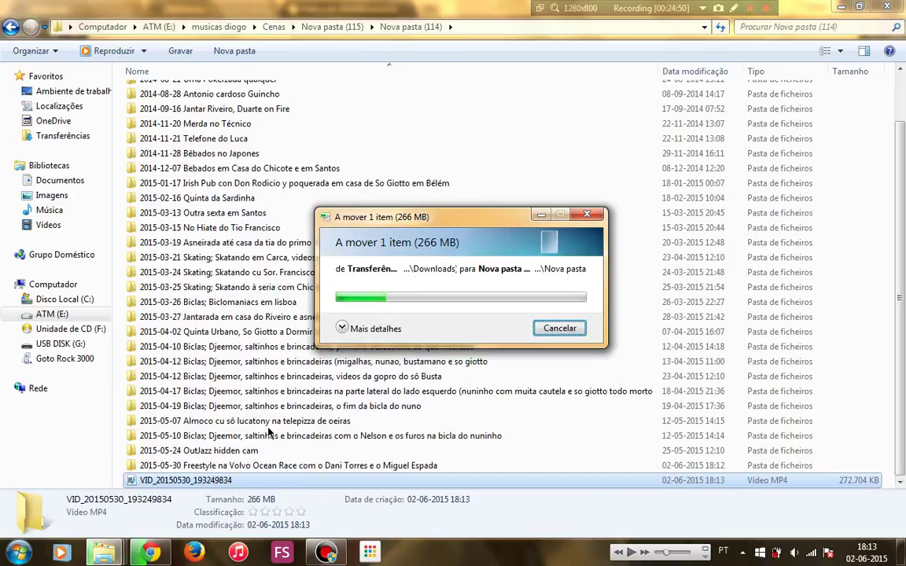
{"action": "left_click", "coordinate": [342, 328]}
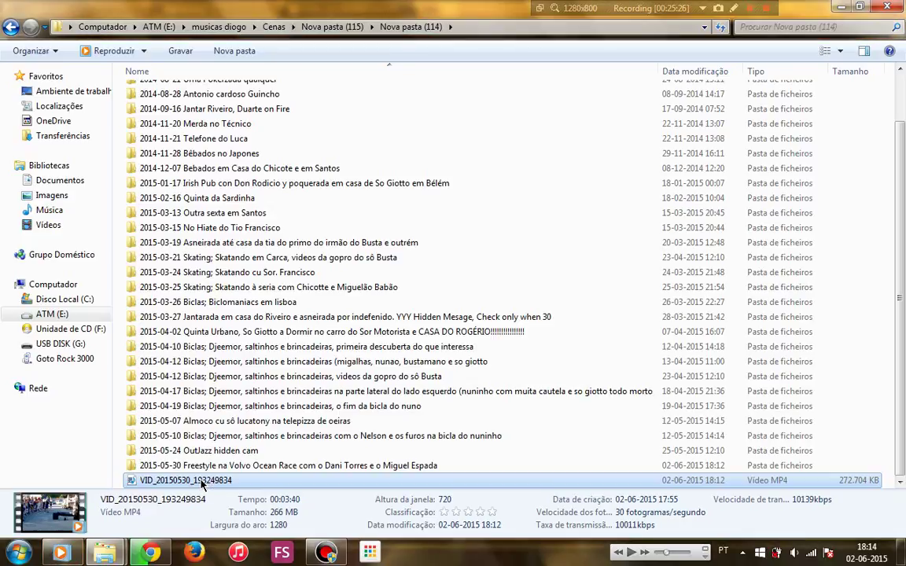
- Play VID_20150530_193249834 in Windows Media Player, skipping ahead to 01:07 and then 01:26
{"action": "double_click", "coordinate": [201, 481]}
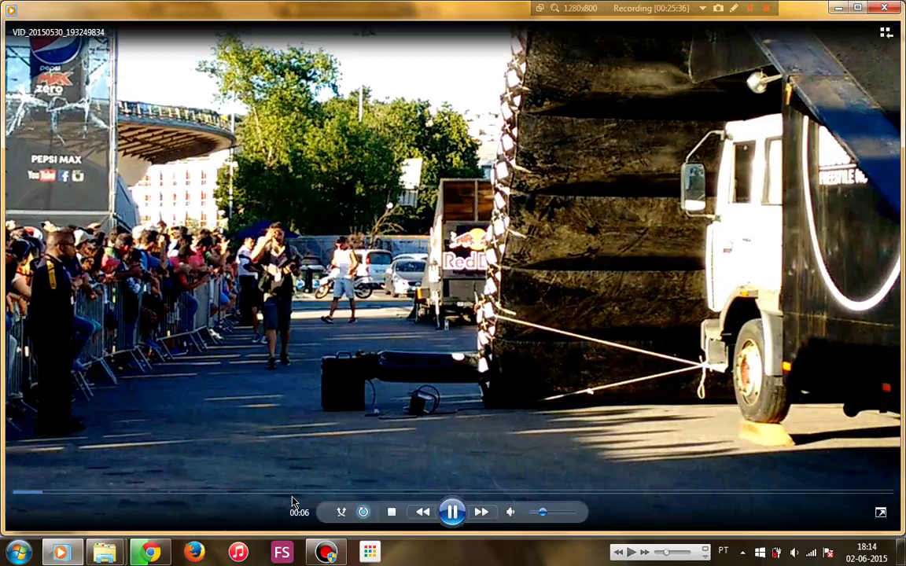
{"action": "left_click", "coordinate": [283, 494]}
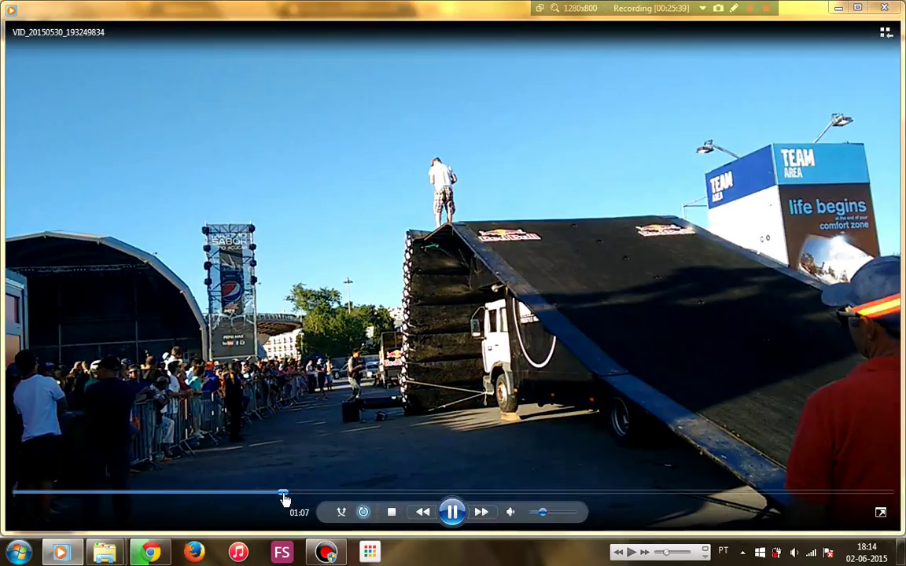
{"action": "left_click", "coordinate": [355, 495]}
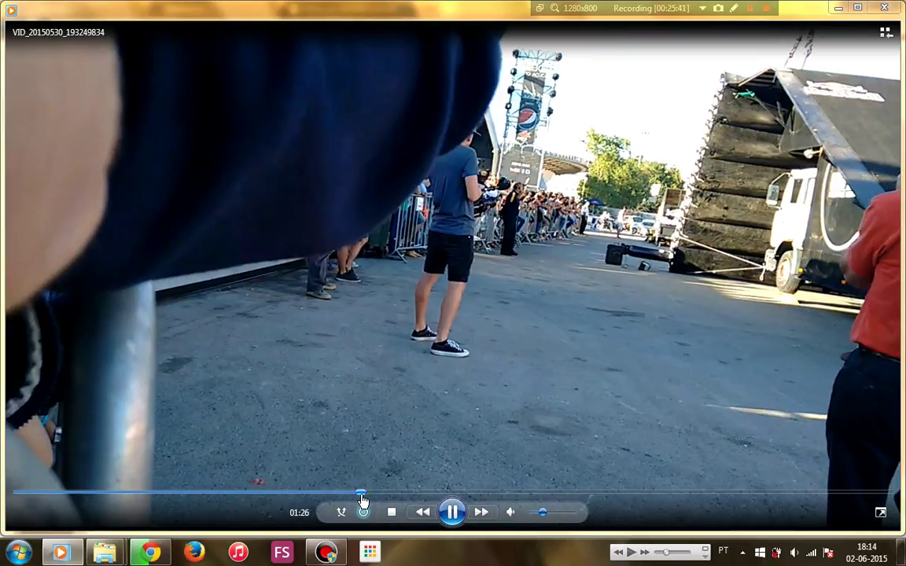
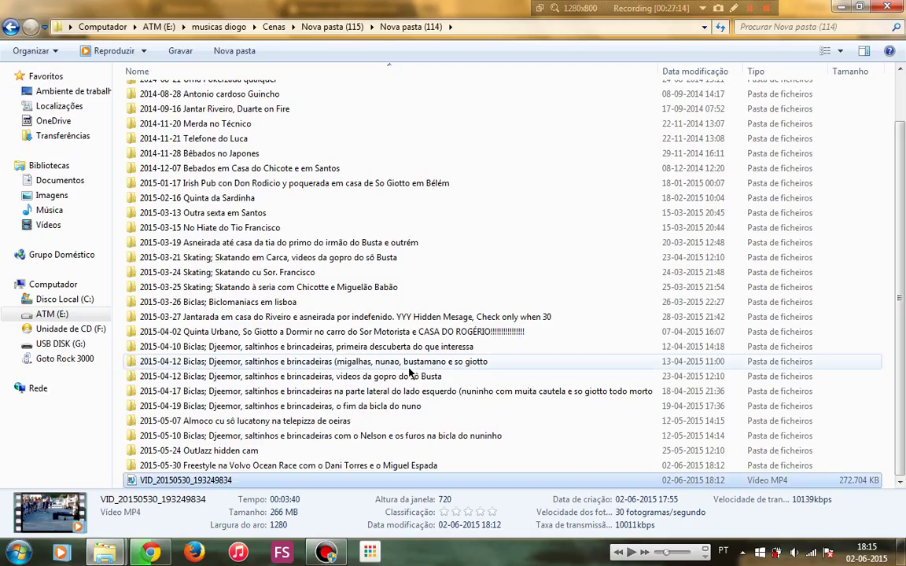
- Move VID_20150530_193249834 into the 2015-05-30 Freestyle folder, then return to Chrome's FTP listing
{"action": "left_click_drag", "start_coordinate": [211, 483], "coordinate": [253, 469]}
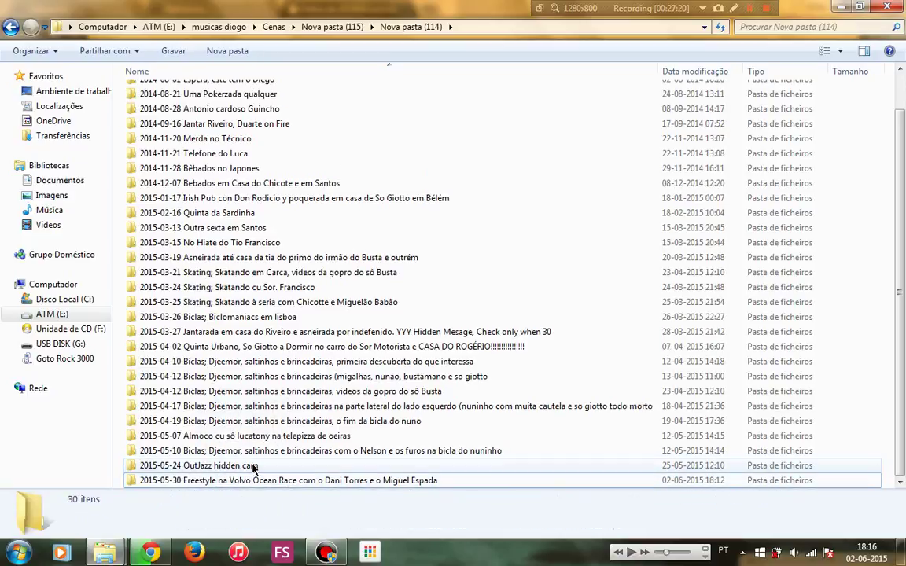
{"action": "left_click", "coordinate": [149, 553]}
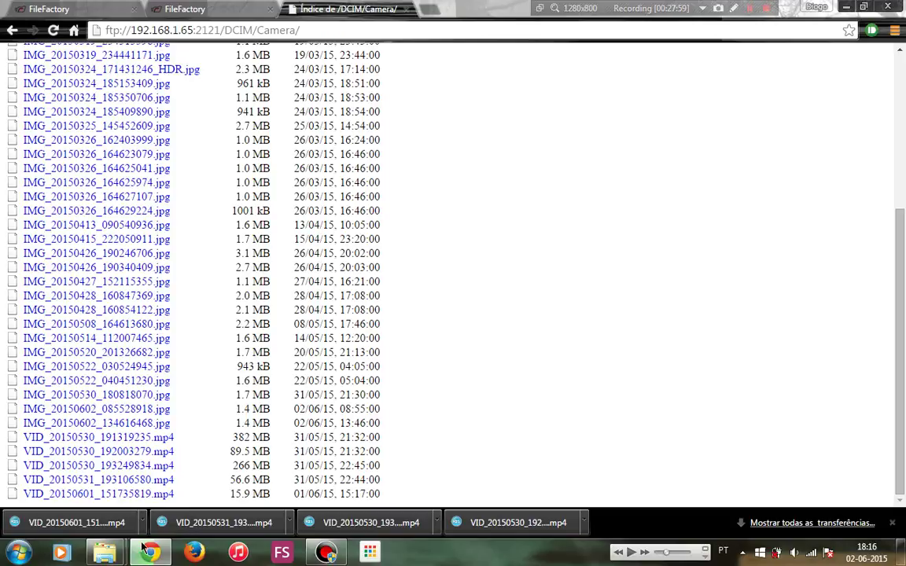
{"action": "left_click", "coordinate": [228, 492]}
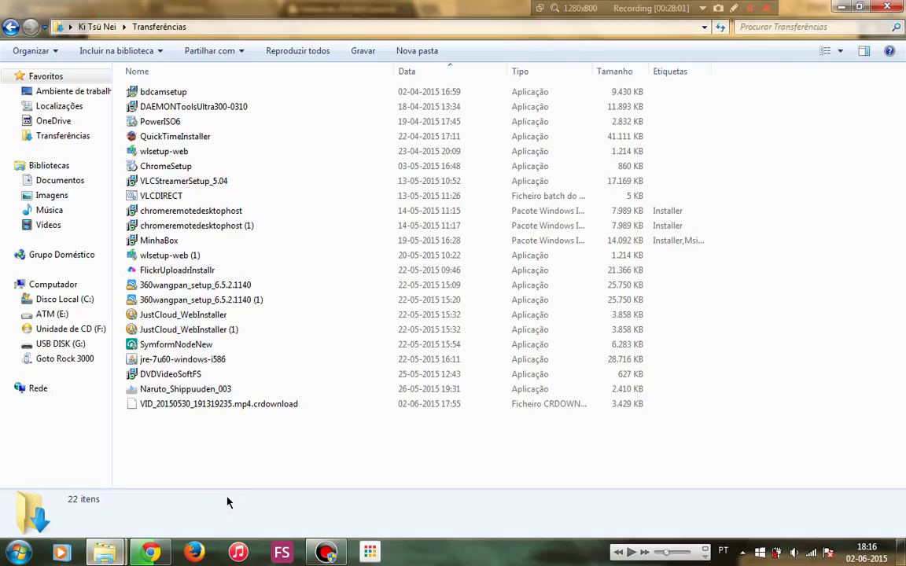
{"action": "left_click", "coordinate": [309, 447]}
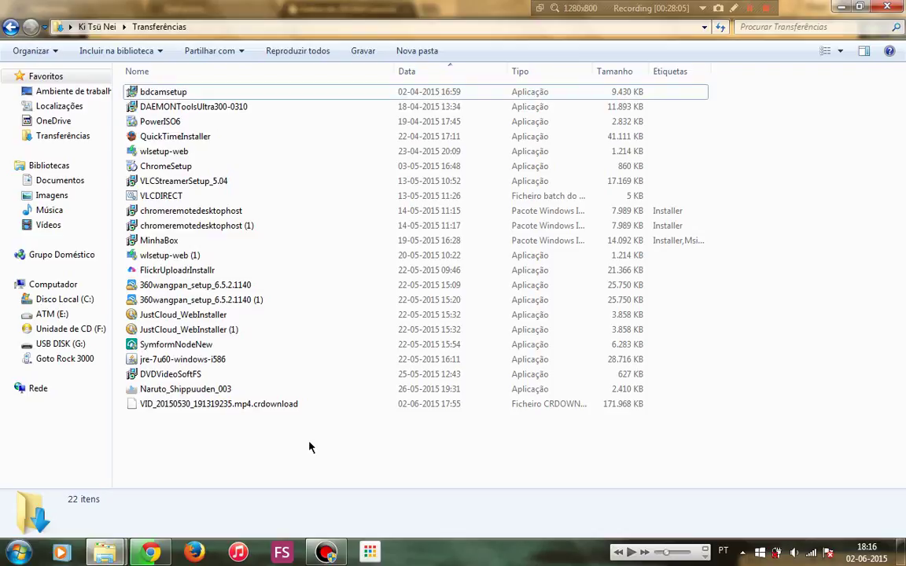
{"action": "key", "text": "alt+Tab"}
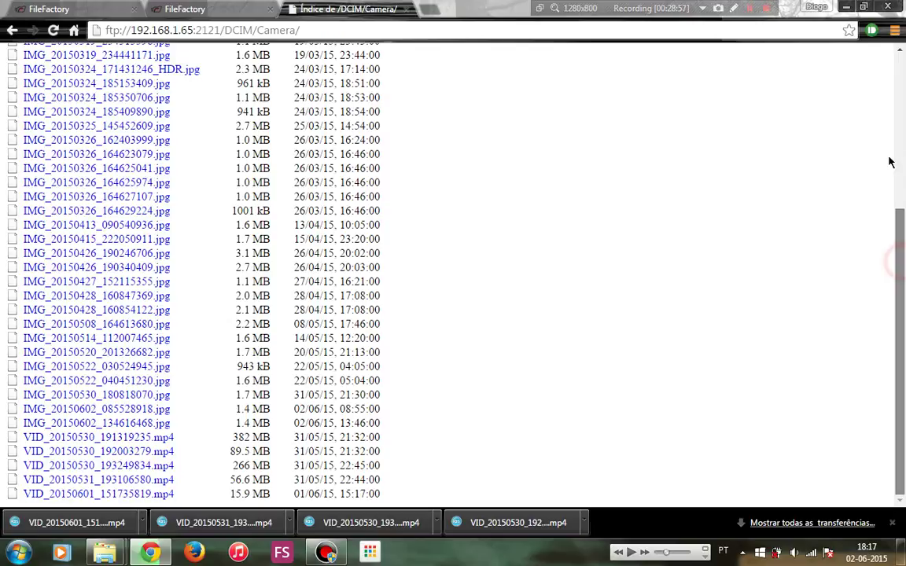
- Bring up the FileFactory upload tab, where the 19.36 GB file batch has started uploading
{"action": "left_click", "coordinate": [898, 91]}
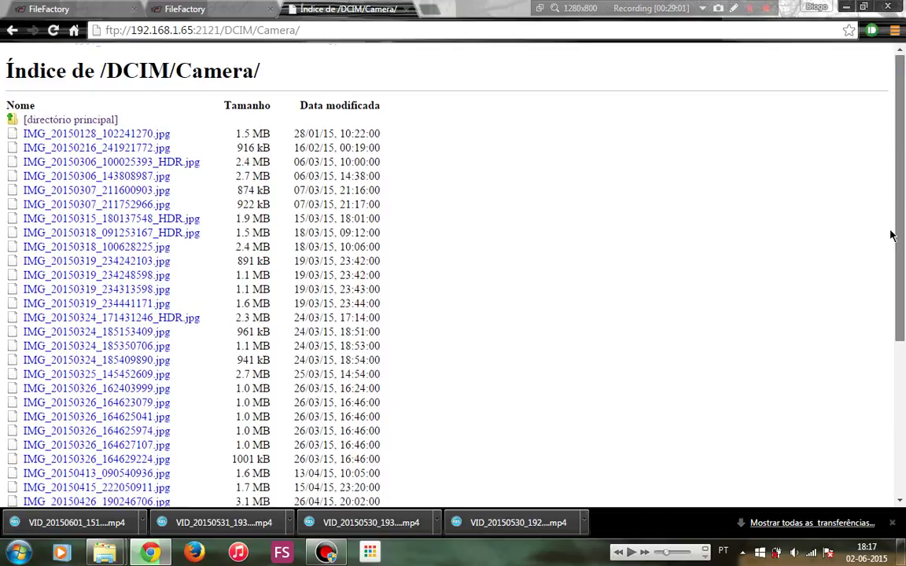
{"action": "scroll", "coordinate": [892, 236], "scroll_direction": "down", "scroll_amount": 3}
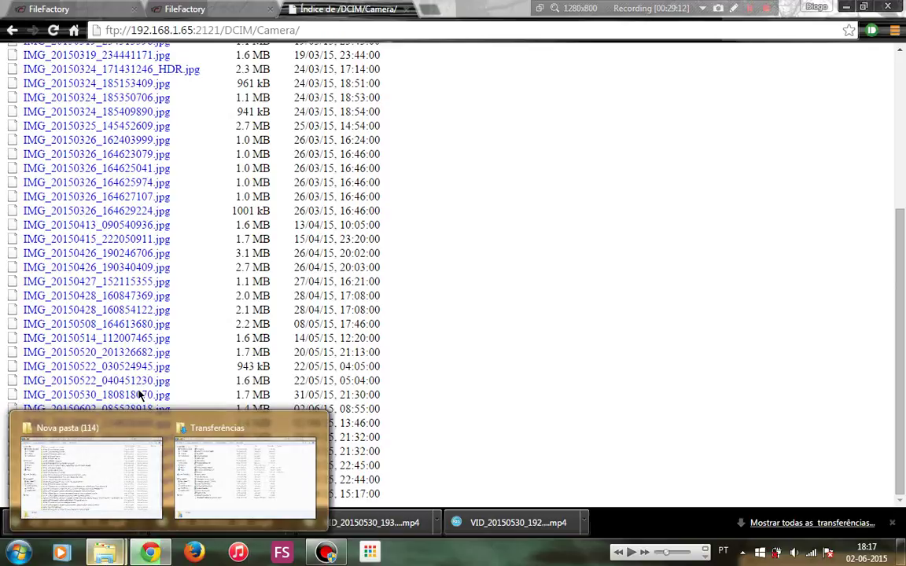
{"action": "left_click", "coordinate": [210, 7]}
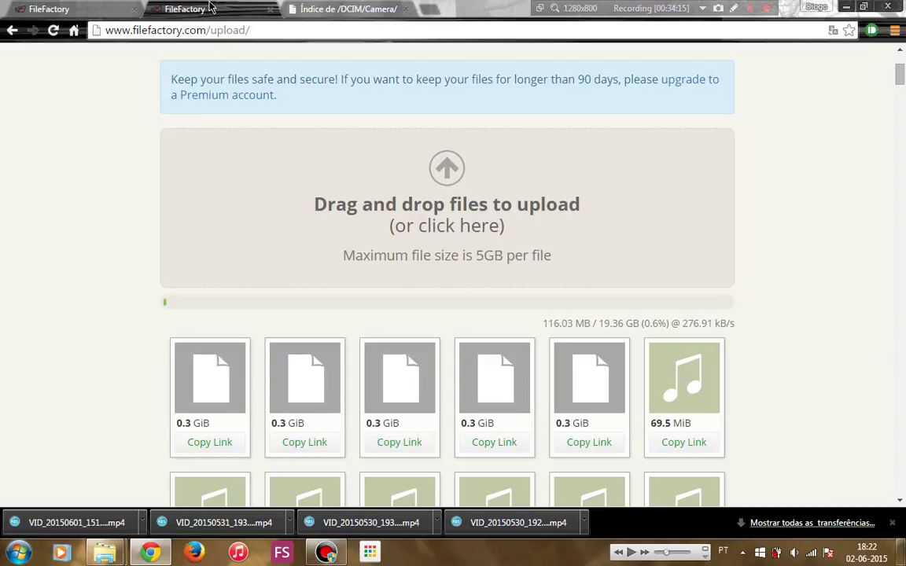
- Check the FileFactory My Files and upload tabs, then return to the /DCIM/Camera/ listing's VID files
{"action": "left_click", "coordinate": [361, 14]}
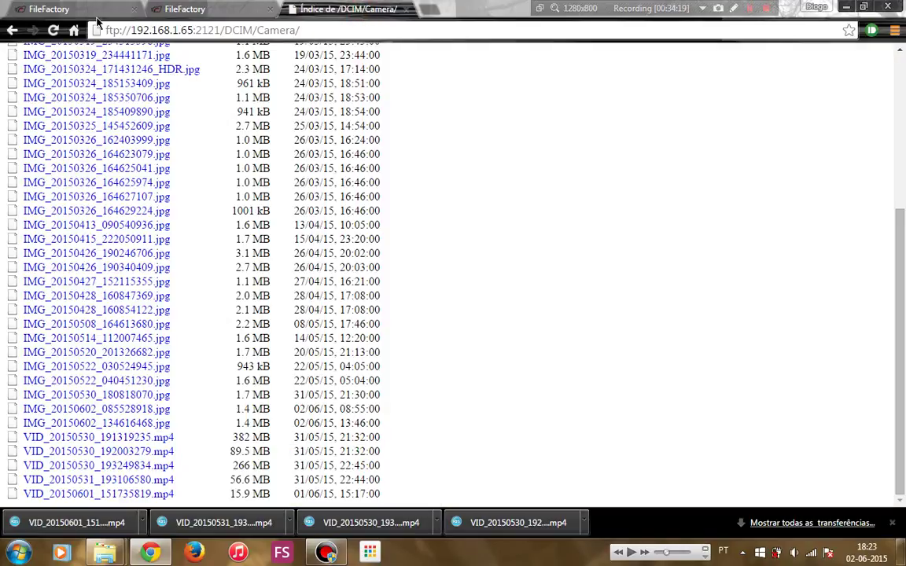
{"action": "left_click", "coordinate": [103, 15]}
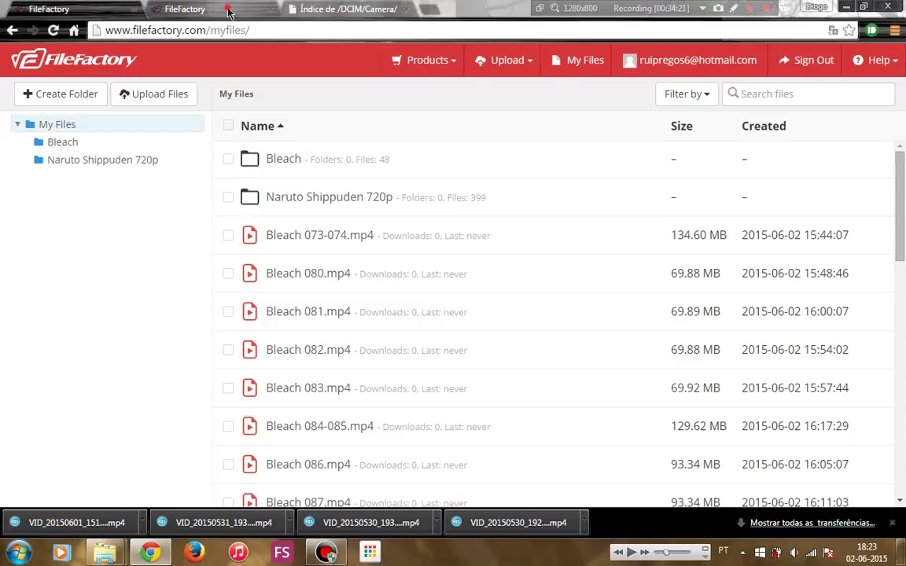
{"action": "left_click", "coordinate": [232, 9]}
{"action": "left_click", "coordinate": [352, 9]}
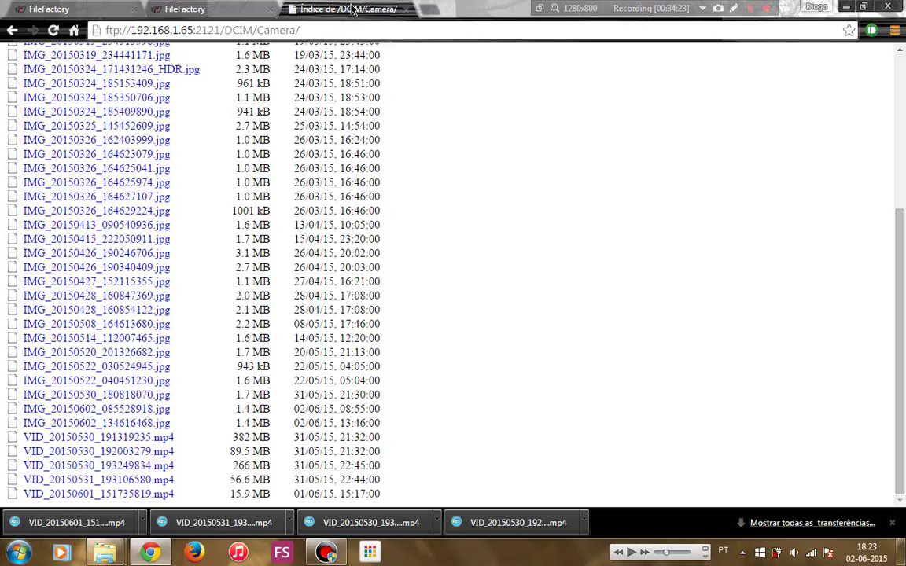
{"action": "left_click", "coordinate": [901, 291]}
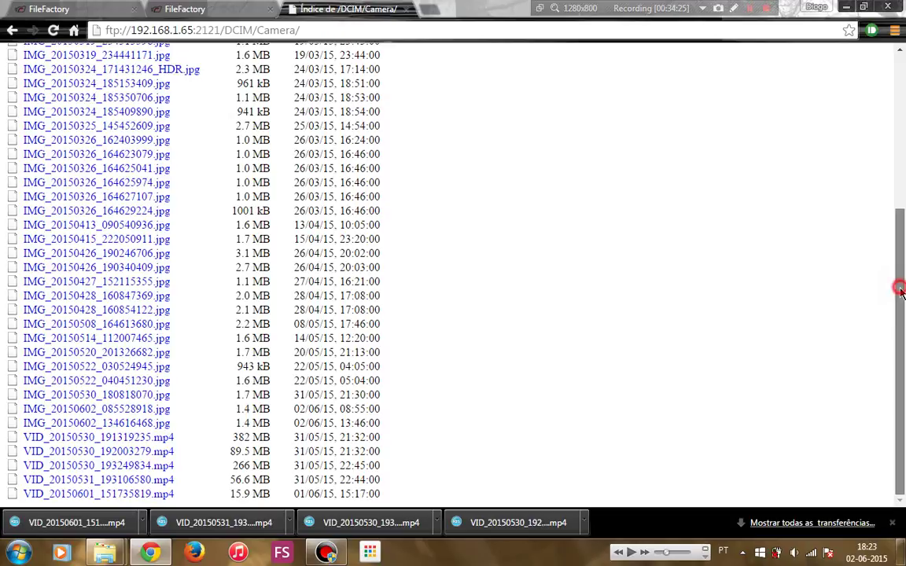
{"action": "mouse_move", "coordinate": [901, 291]}
{"action": "left_mouse_down"}
{"action": "mouse_move", "coordinate": [901, 329]}
{"action": "mouse_move", "coordinate": [901, 89]}
{"action": "mouse_move", "coordinate": [901, 301]}
{"action": "left_mouse_up"}
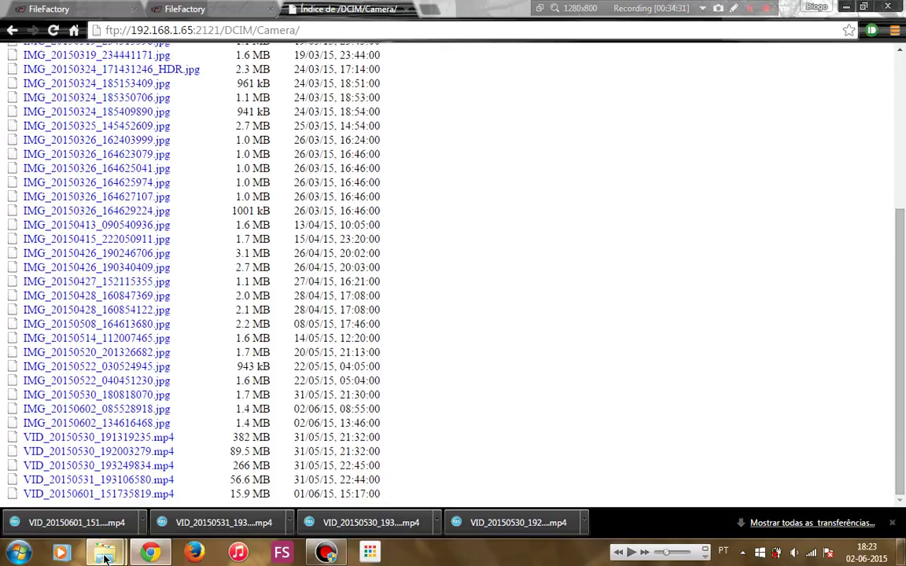
- Show the details of Naruto_Shippuuden_003 in the Transferências downloads folder
{"action": "mouse_move", "coordinate": [104, 557]}
{"action": "mouse_move", "coordinate": [197, 488]}
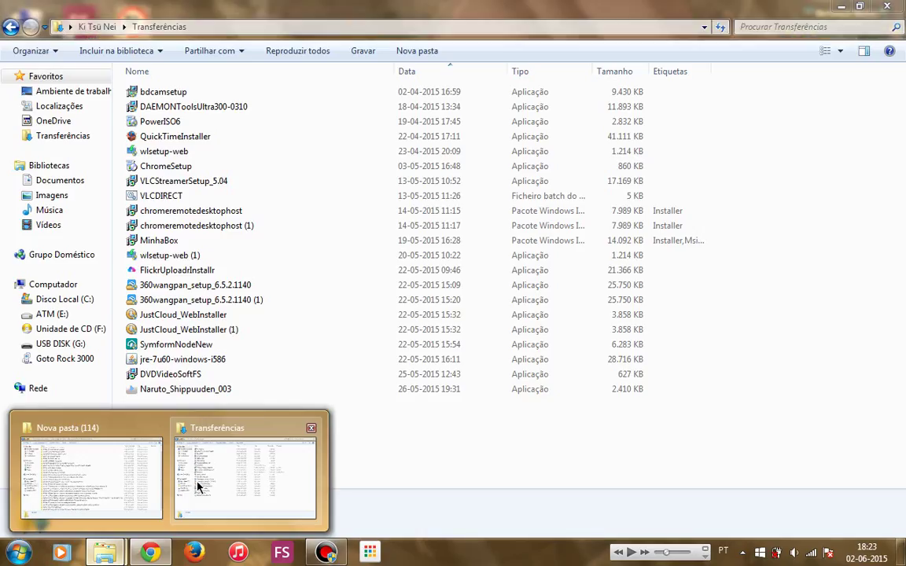
{"action": "left_click", "coordinate": [183, 432]}
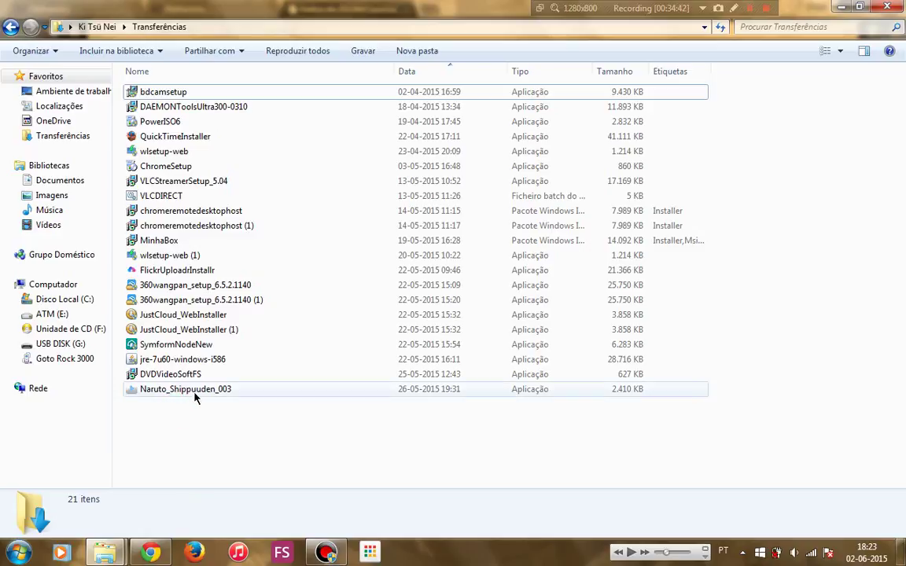
{"action": "left_click", "coordinate": [195, 391]}
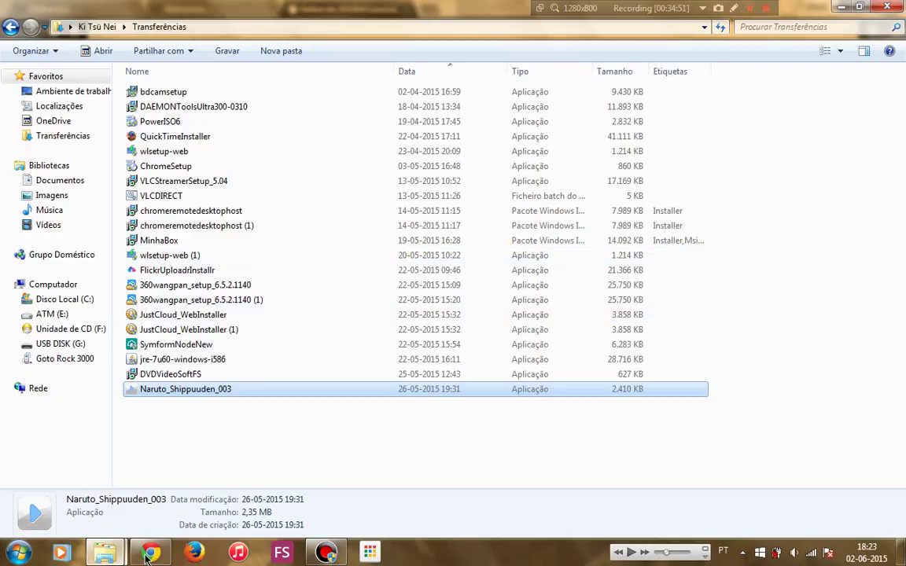
- Review the failed VID_20150530_191319235.mp4 transfer on chrome://downloads, then return to the camera listing
{"action": "mouse_move", "coordinate": [152, 555]}
{"action": "left_click", "coordinate": [136, 495]}
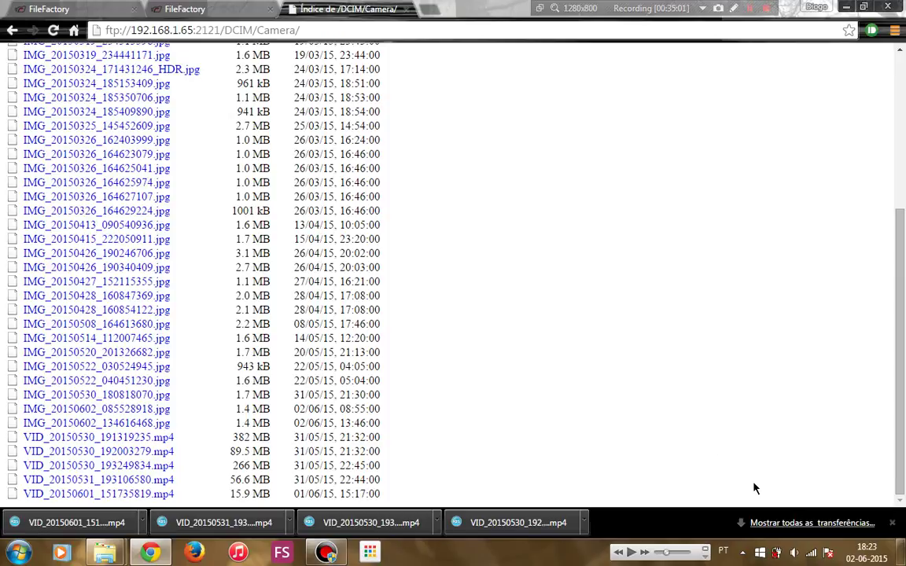
{"action": "left_click", "coordinate": [810, 523]}
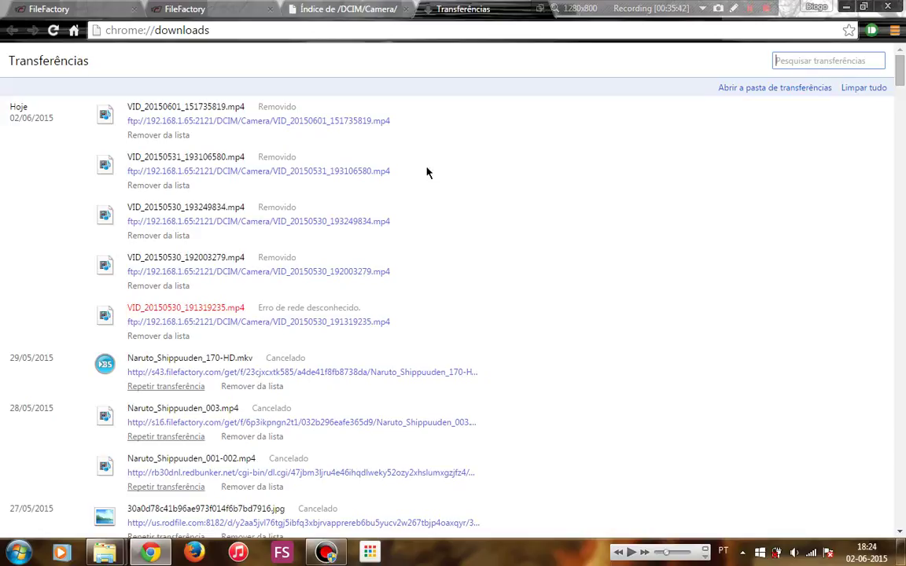
{"action": "left_click", "coordinate": [353, 8]}
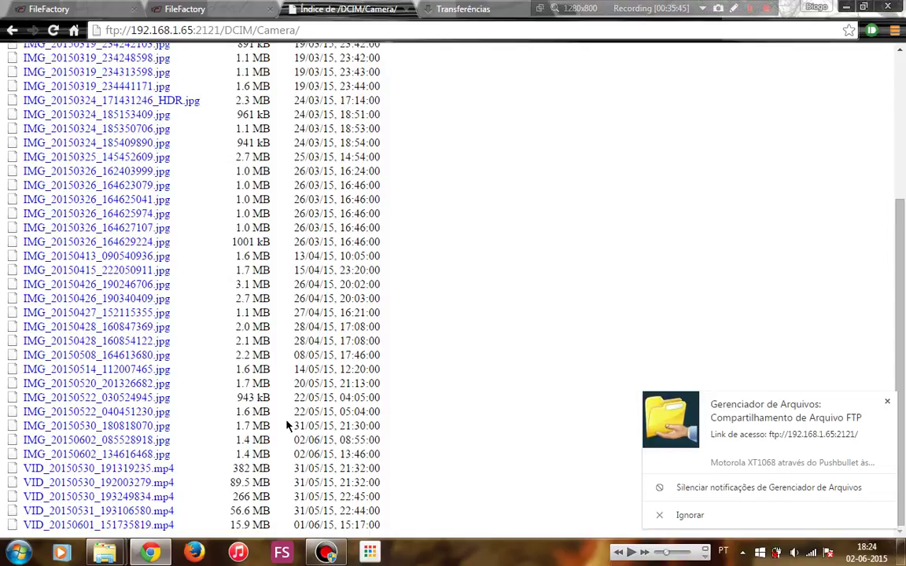
- Re-download the 382 MB VID_20150530_191319235.mp4 and close the Gerenciador de Arquivos notification
{"action": "left_click", "coordinate": [130, 469]}
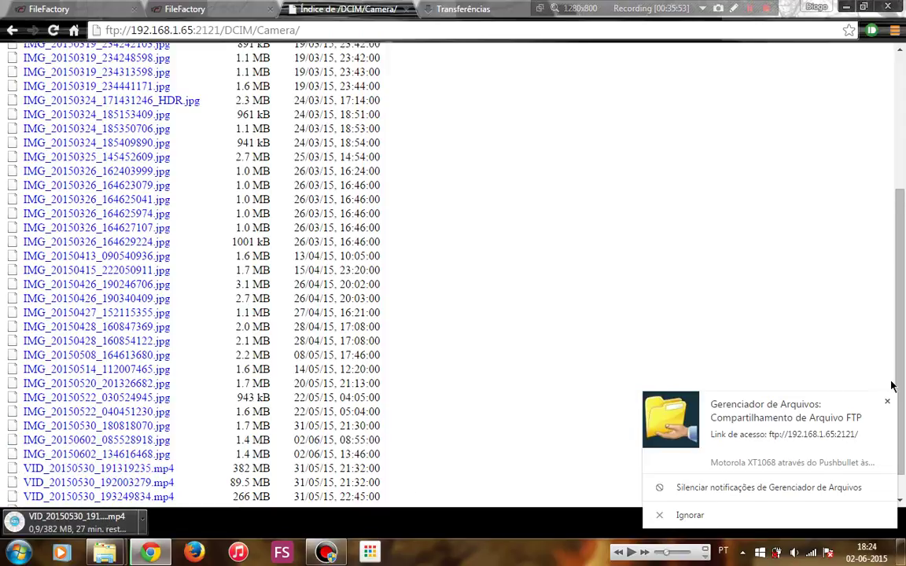
{"action": "left_click", "coordinate": [889, 404]}
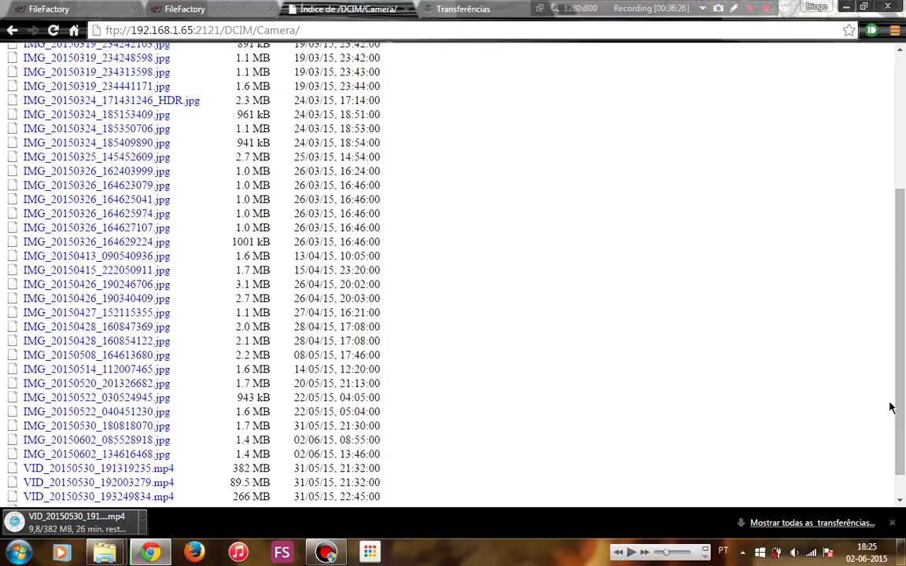
{"action": "left_click_drag", "start_coordinate": [899, 397], "coordinate": [898, 241]}
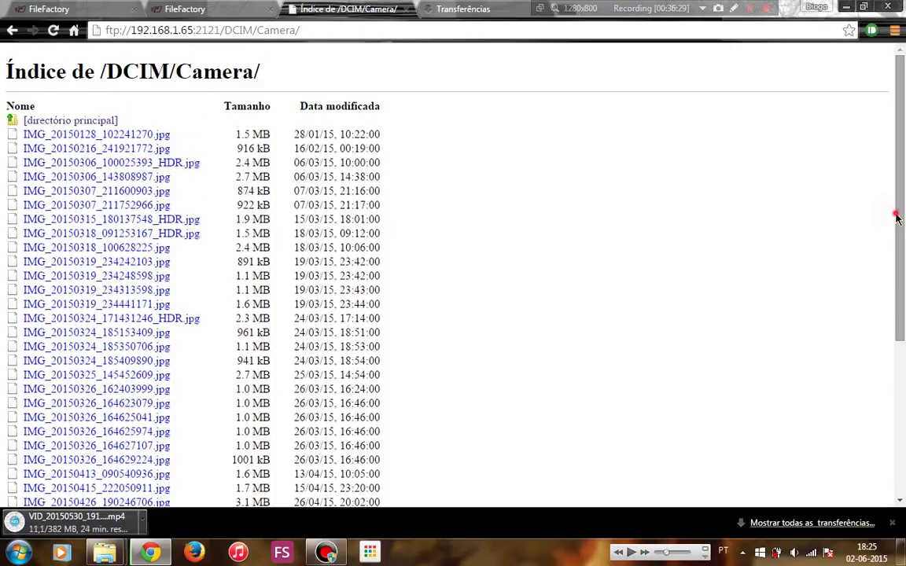
{"action": "left_click_drag", "start_coordinate": [899, 262], "coordinate": [899, 199]}
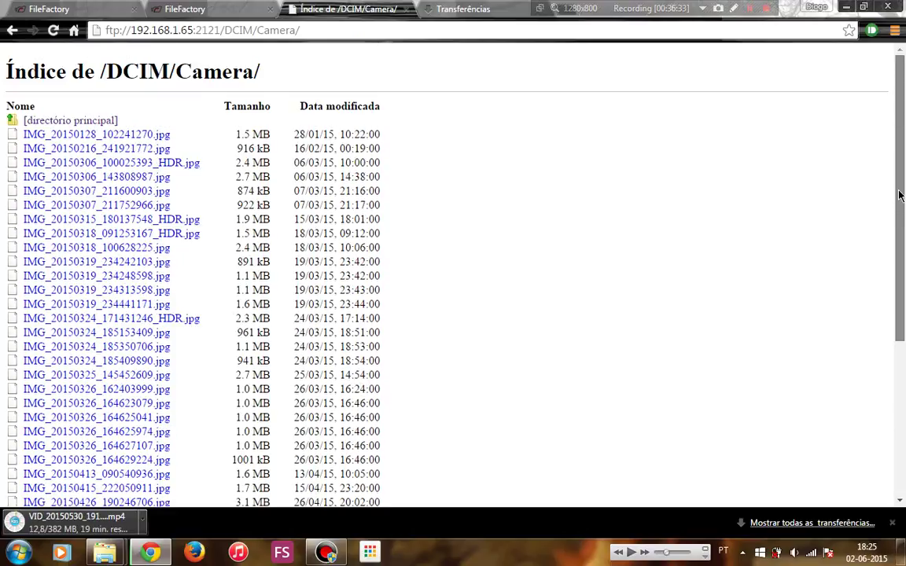
- Check the partial download in Transferências, then reveal the Nova pasta (114) event folders window
{"action": "left_click", "coordinate": [847, 10]}
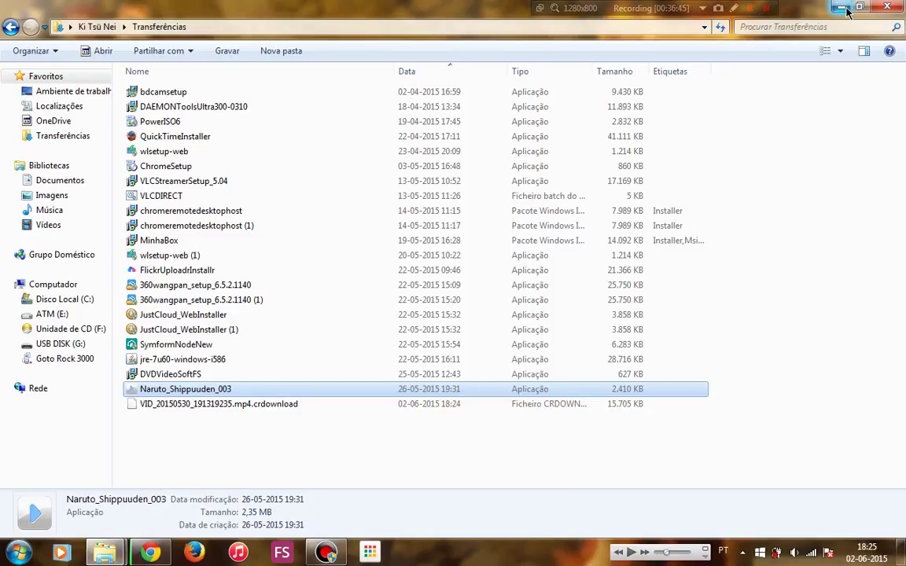
{"action": "left_click", "coordinate": [839, 129]}
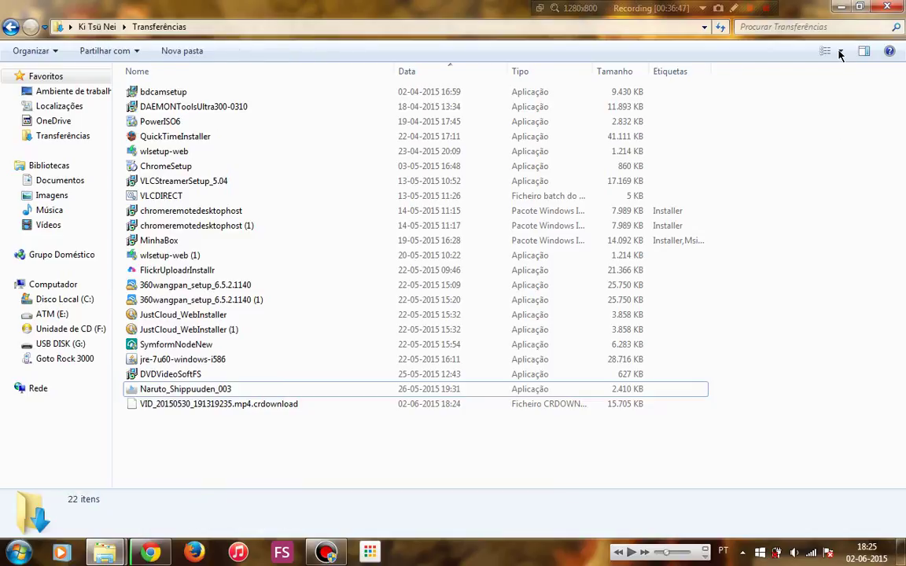
{"action": "left_click", "coordinate": [842, 11]}
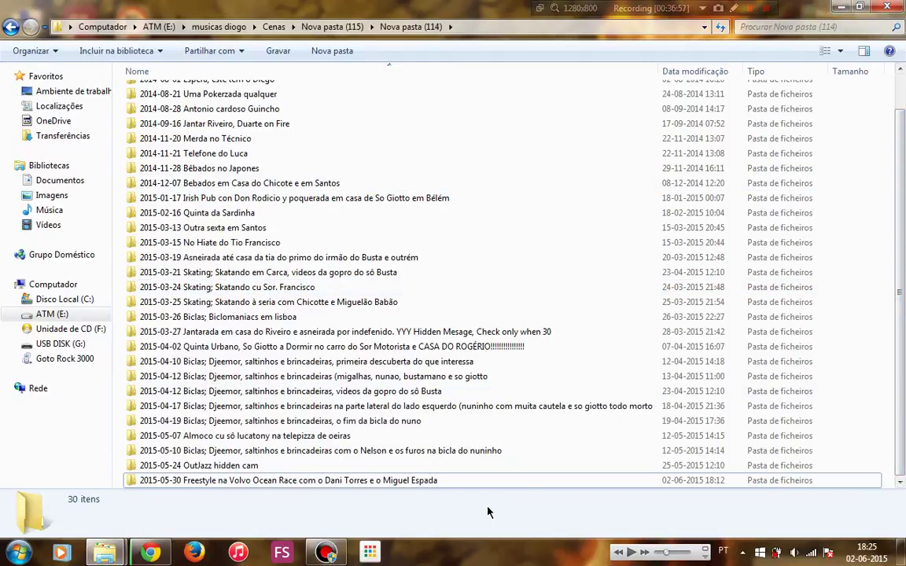
- Shrink the details pane and scroll so the list reaches the 2015-05-30 Freestyle folder
{"action": "mouse_move", "coordinate": [503, 489]}
{"action": "left_mouse_down"}
{"action": "mouse_move", "coordinate": [494, 541]}
{"action": "mouse_move", "coordinate": [495, 477]}
{"action": "left_mouse_up"}
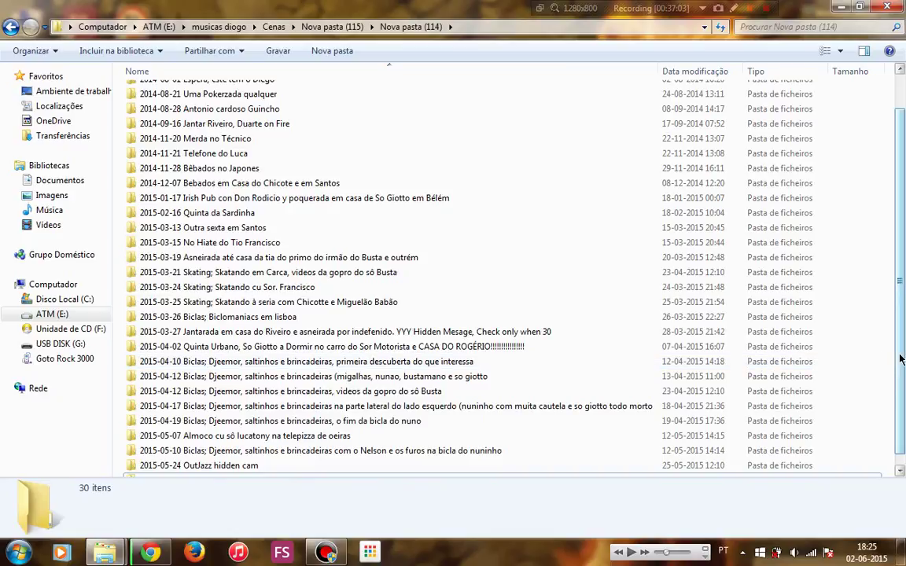
{"action": "left_click_drag", "start_coordinate": [901, 358], "coordinate": [901, 442]}
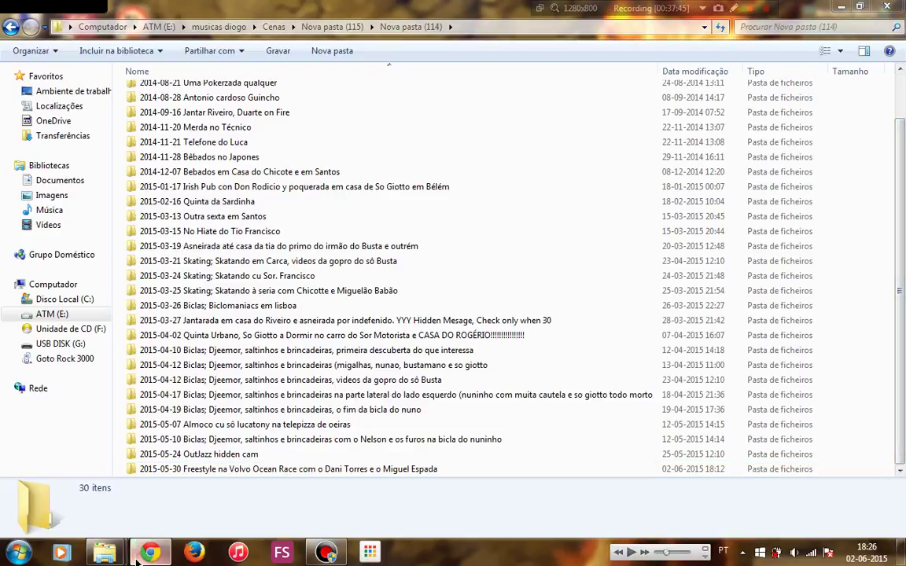
- Show the camera listing's VID files while the download reaches 131 of 382 MB
{"action": "left_click", "coordinate": [138, 556]}
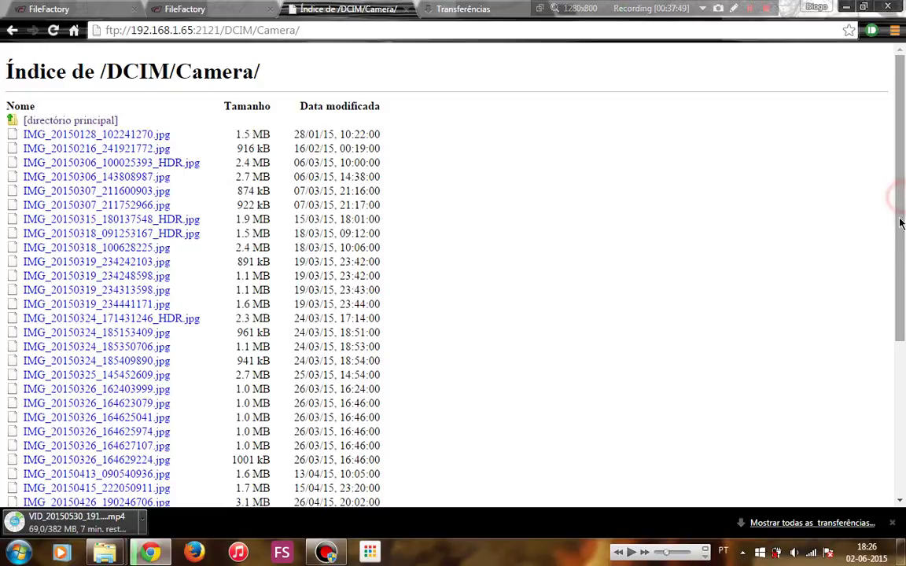
{"action": "scroll", "coordinate": [900, 291], "scroll_direction": "down", "scroll_amount": 2}
{"action": "left_click_drag", "start_coordinate": [900, 305], "coordinate": [901, 393]}
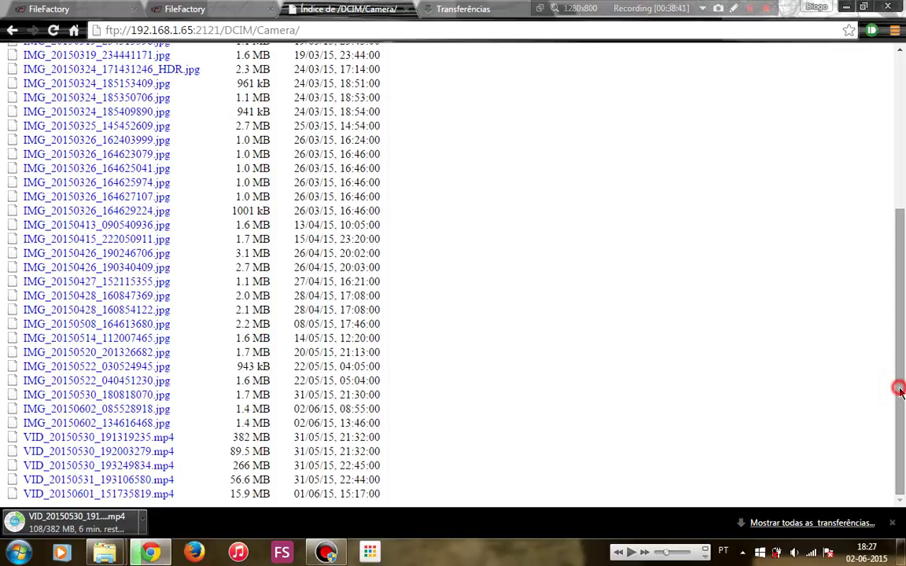
{"action": "scroll", "coordinate": [893, 339], "scroll_direction": "up", "scroll_amount": 4}
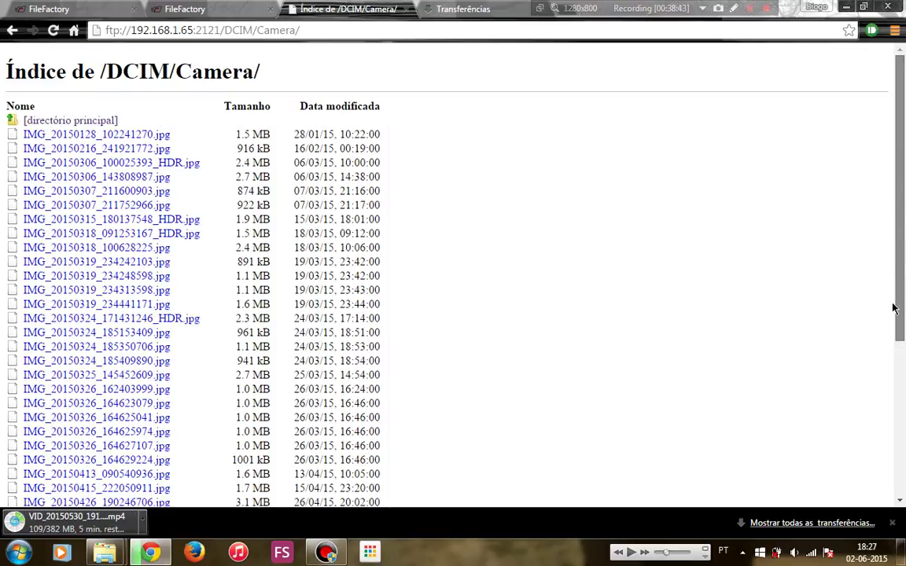
{"action": "scroll", "coordinate": [894, 340], "scroll_direction": "down", "scroll_amount": 2}
{"action": "scroll", "coordinate": [805, 323], "scroll_direction": "down", "scroll_amount": 5}
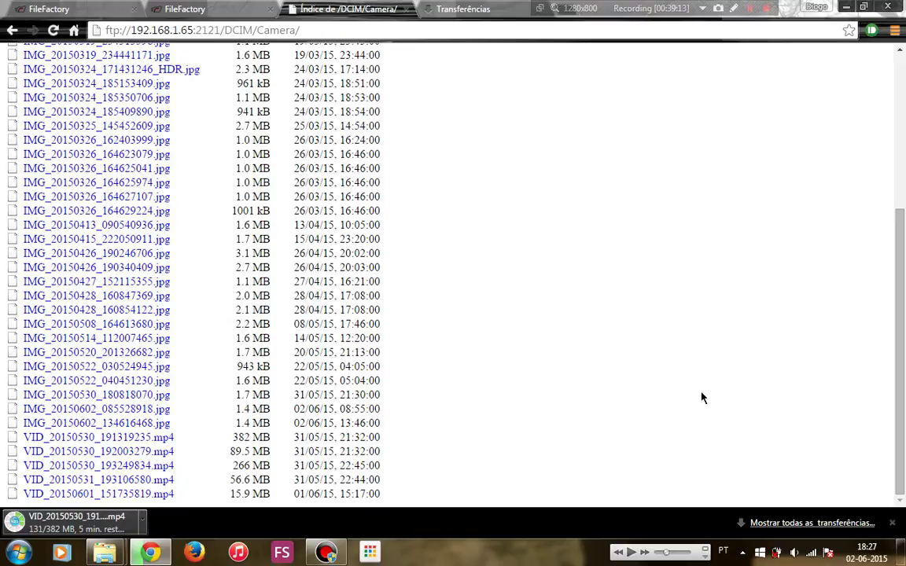
- Bring forward the Transferências folder holding VID_20150530_191319235.mp4.crdownload
{"action": "mouse_move", "coordinate": [110, 557]}
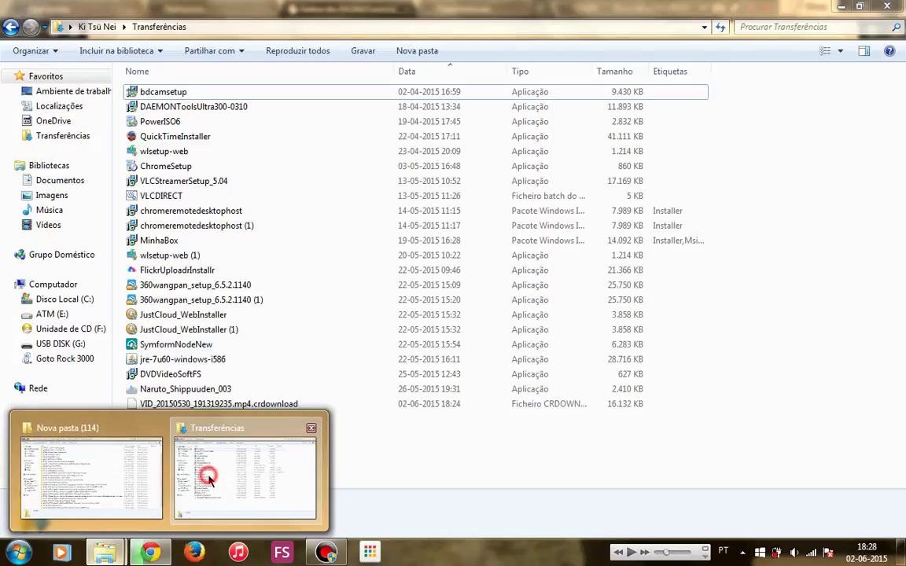
{"action": "left_click", "coordinate": [208, 478]}
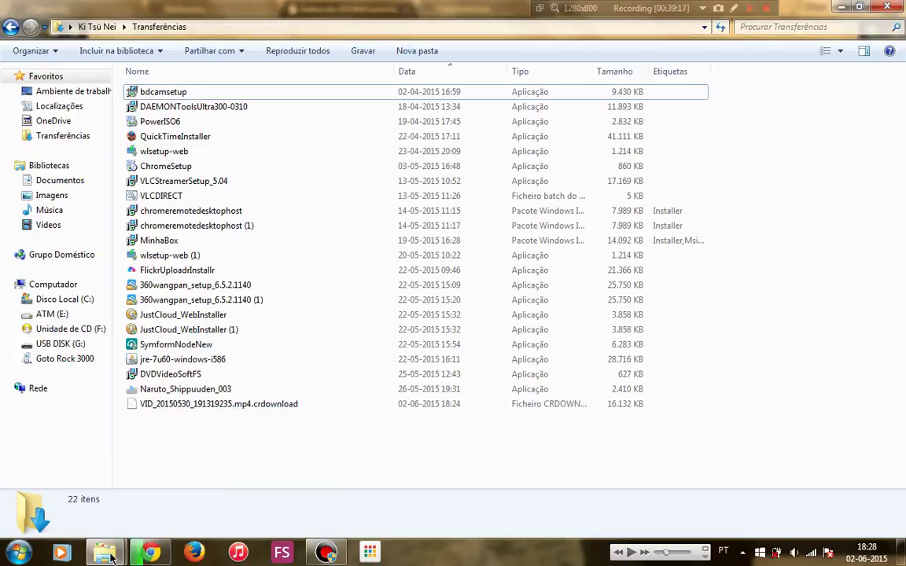
{"action": "mouse_move", "coordinate": [110, 557]}
{"action": "left_click", "coordinate": [391, 474]}
- Open and dismiss the folder's background context menu, then return to Chrome's FTP listing
{"action": "key", "text": "shift+F10"}
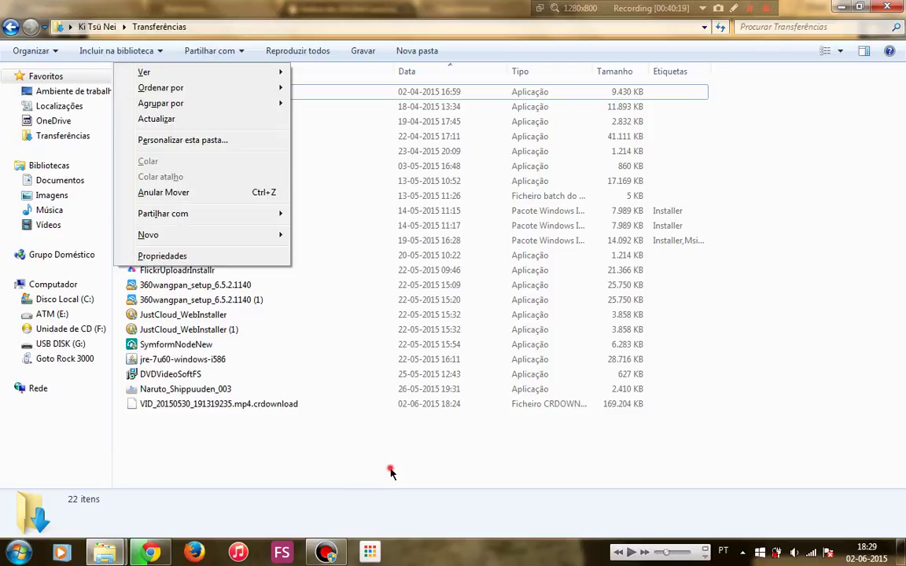
{"action": "key", "text": "Escape"}
{"action": "key", "text": "shift+F10"}
{"action": "left_click", "coordinate": [391, 474]}
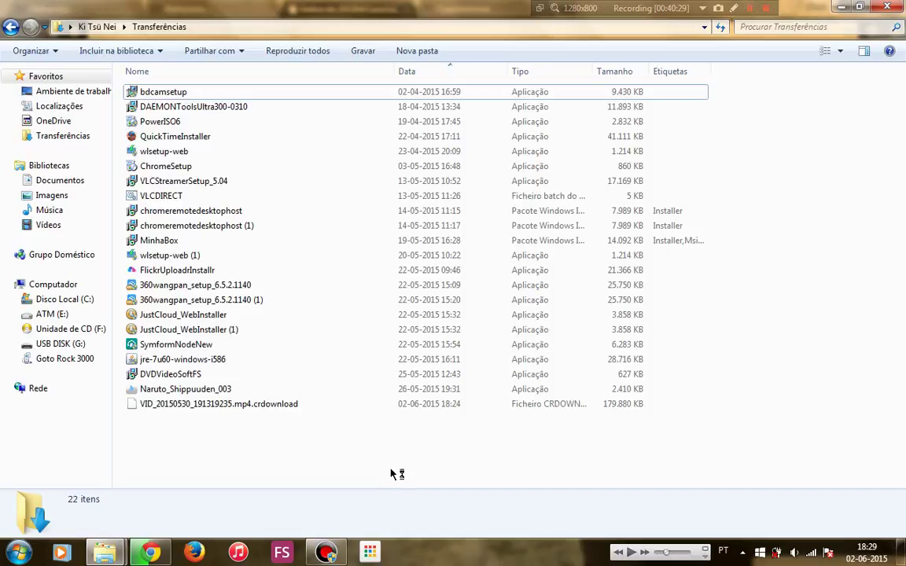
{"action": "key", "text": "Menu"}
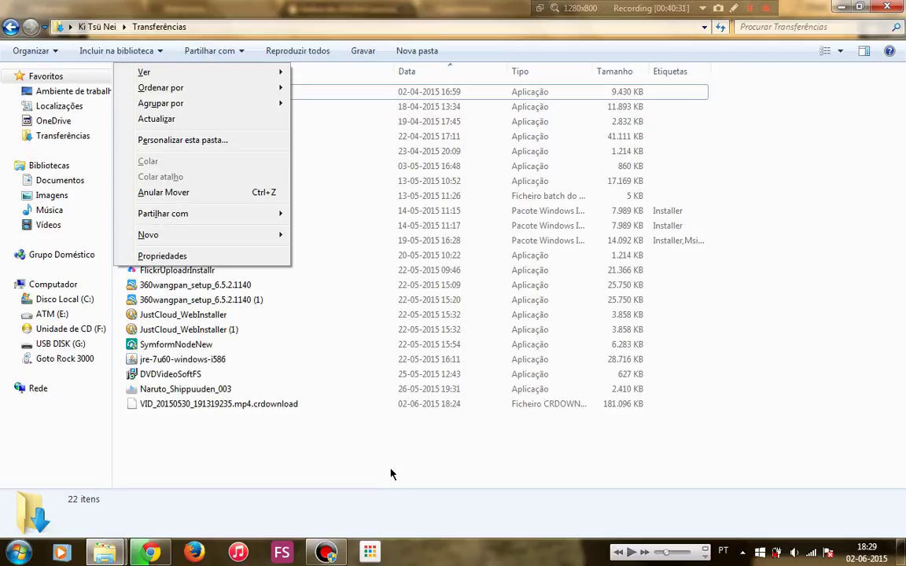
{"action": "left_click", "coordinate": [290, 530]}
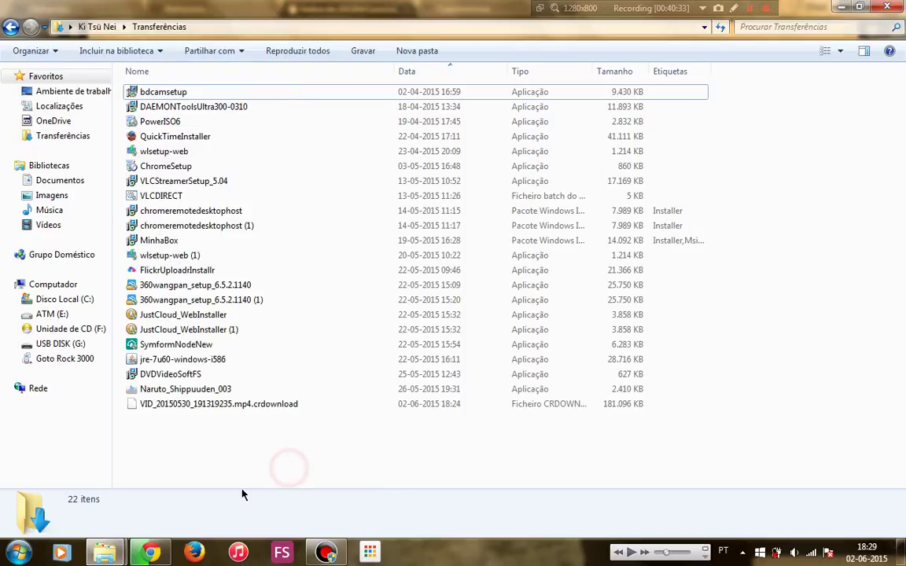
{"action": "left_click", "coordinate": [151, 554]}
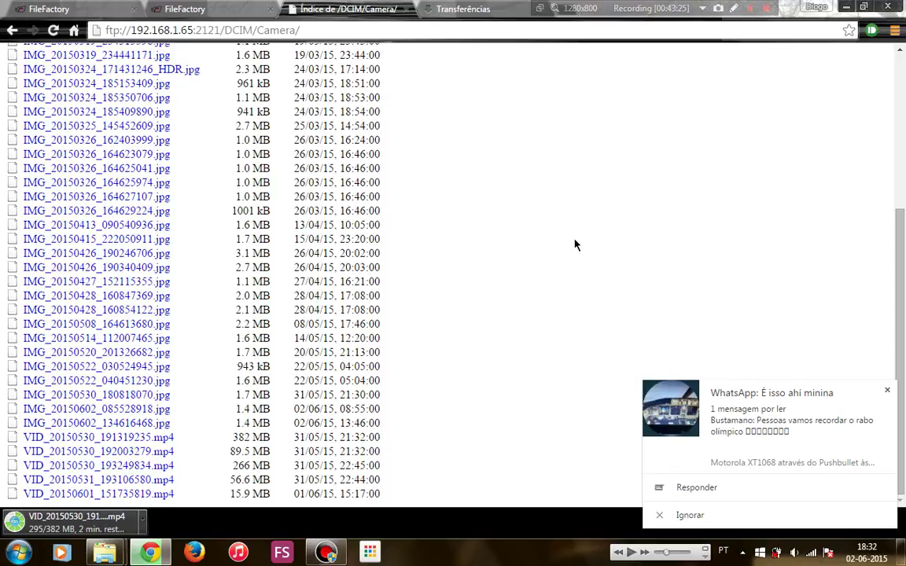
- Send the quick reply 'quissa marda' to the WhatsApp message from Pushbullet's notification
{"action": "left_click", "coordinate": [703, 491]}
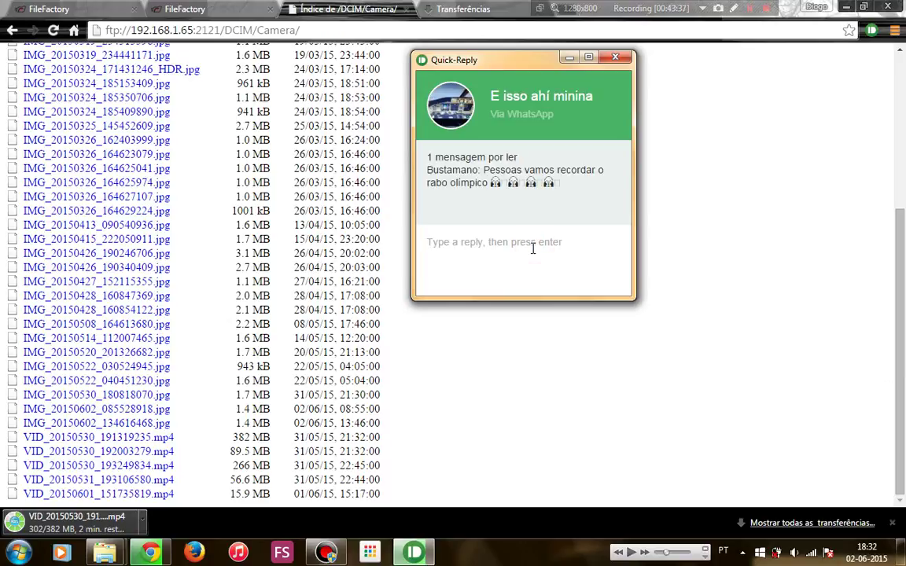
{"action": "type", "text": "quiss"}
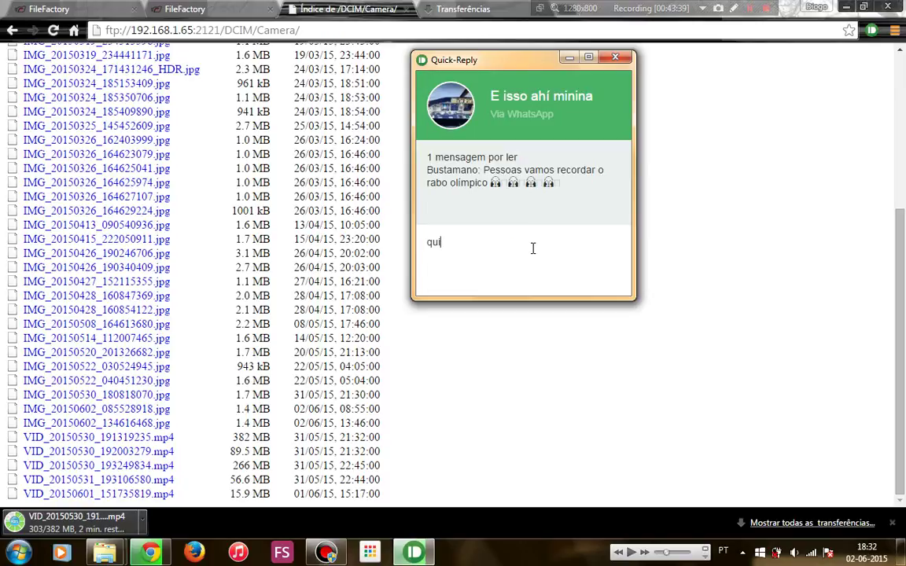
{"action": "type", "text": "a marda"}
{"action": "key", "text": "Return"}
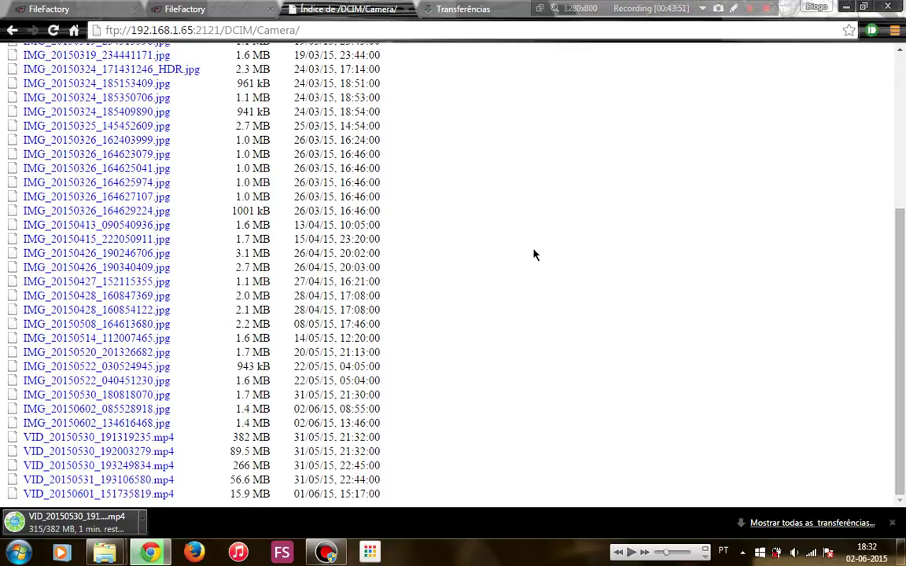
- Check the finished download, move the Transferências tab ahead of the FTP listing, then close it
{"action": "left_click", "coordinate": [463, 9]}
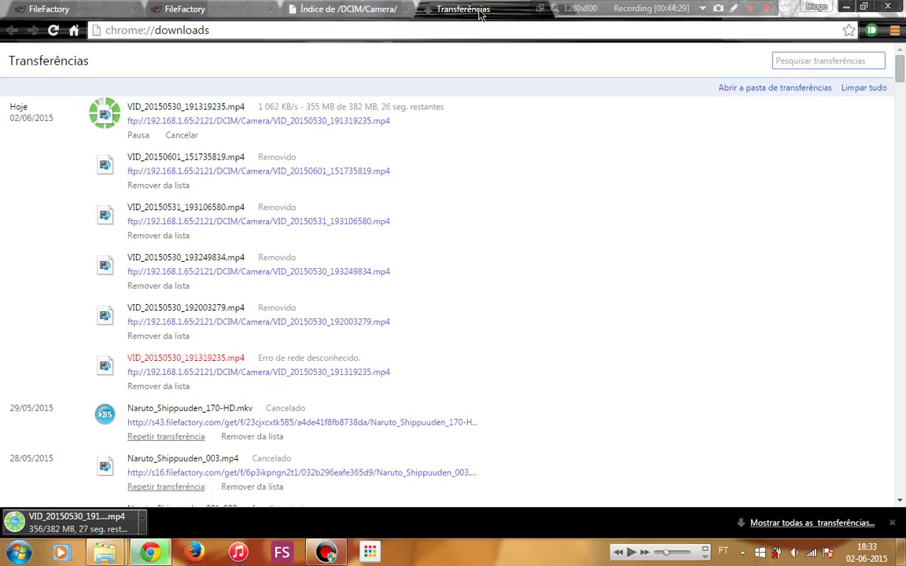
{"action": "left_click", "coordinate": [374, 16]}
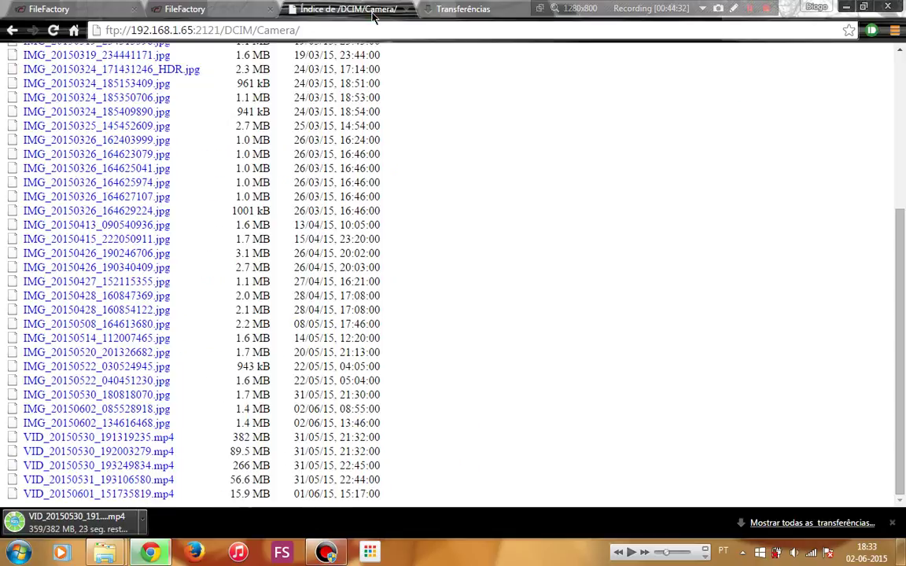
{"action": "left_click", "coordinate": [450, 11]}
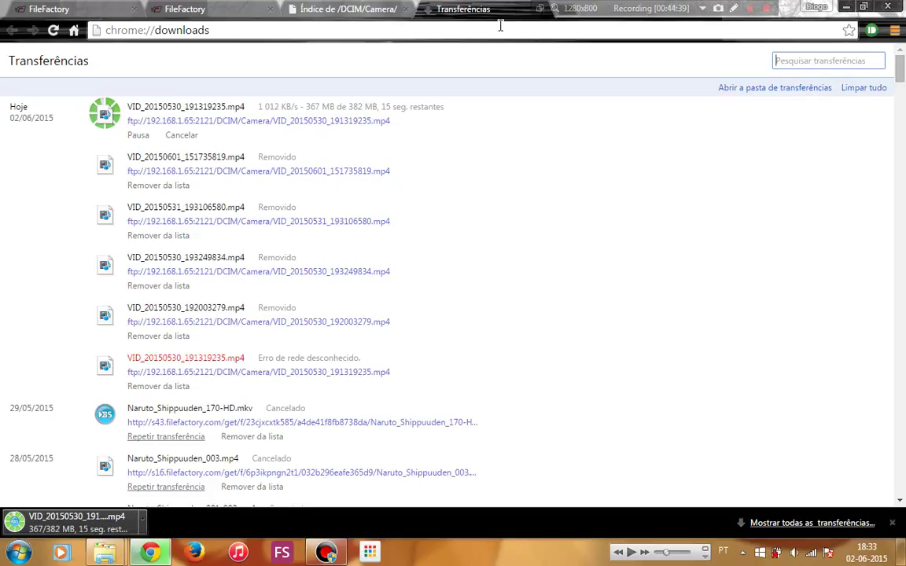
{"action": "left_click_drag", "start_coordinate": [445, 14], "coordinate": [312, 24]}
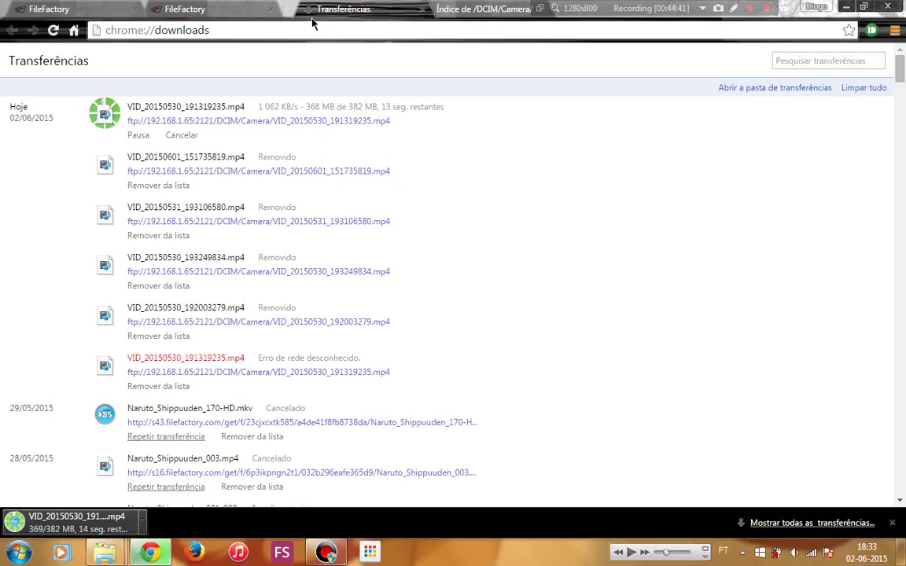
{"action": "left_click", "coordinate": [407, 11]}
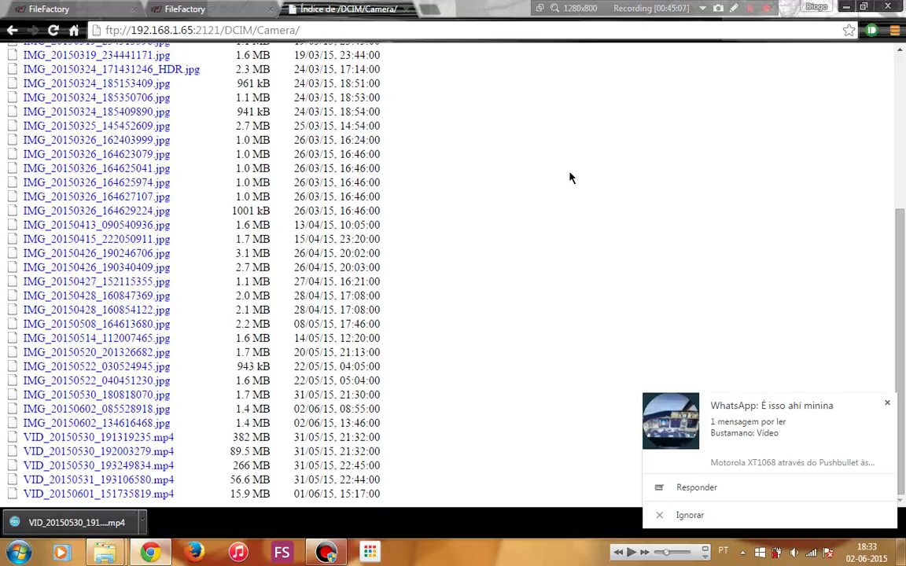
- Dismiss the WhatsApp notification and bring the Transferências Explorer window to the front
{"action": "left_click", "coordinate": [887, 404]}
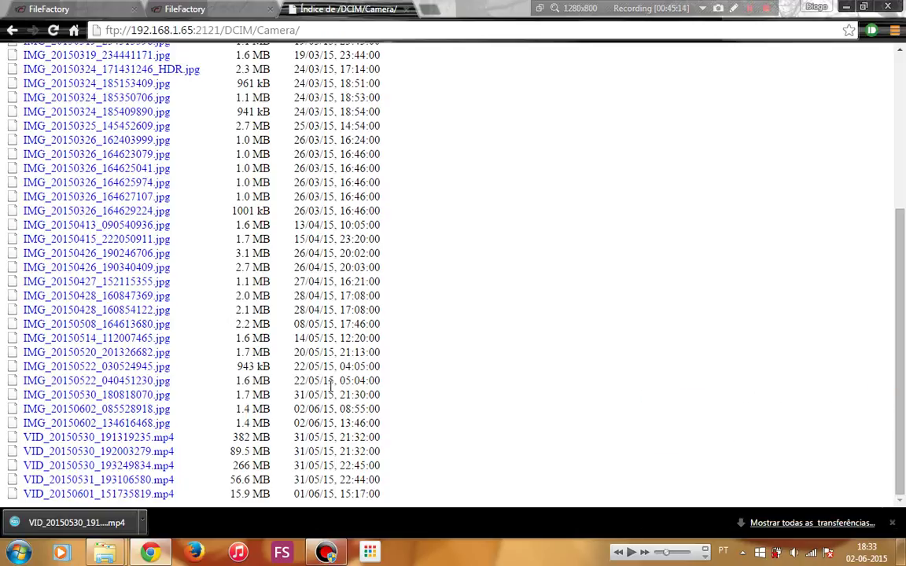
{"action": "mouse_move", "coordinate": [118, 555]}
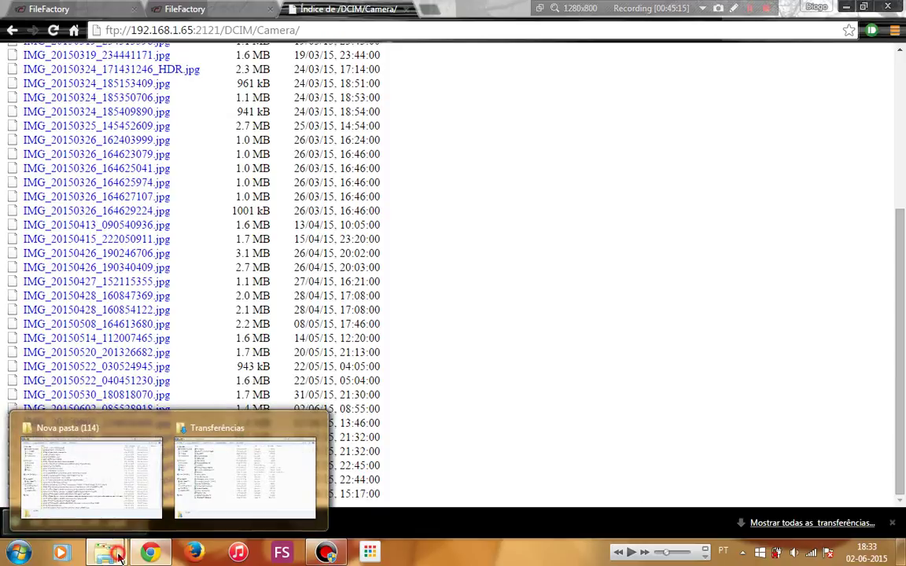
{"action": "left_click", "coordinate": [234, 501]}
- Move VID_20150530_191319235 from Transferências into Nova pasta (114) and view the transfer details
{"action": "left_click", "coordinate": [235, 403]}
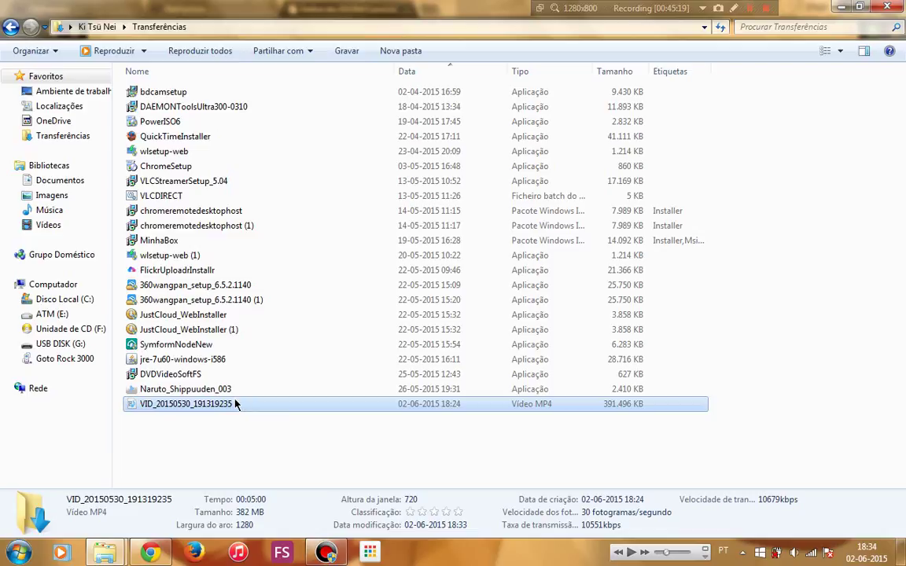
{"action": "mouse_move", "coordinate": [110, 545]}
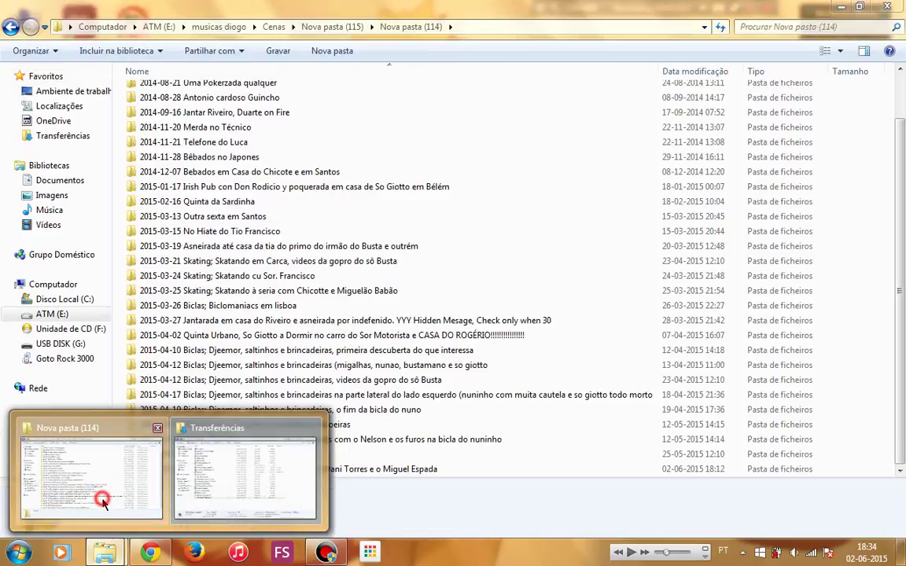
{"action": "left_click", "coordinate": [138, 479]}
{"action": "left_click", "coordinate": [275, 469]}
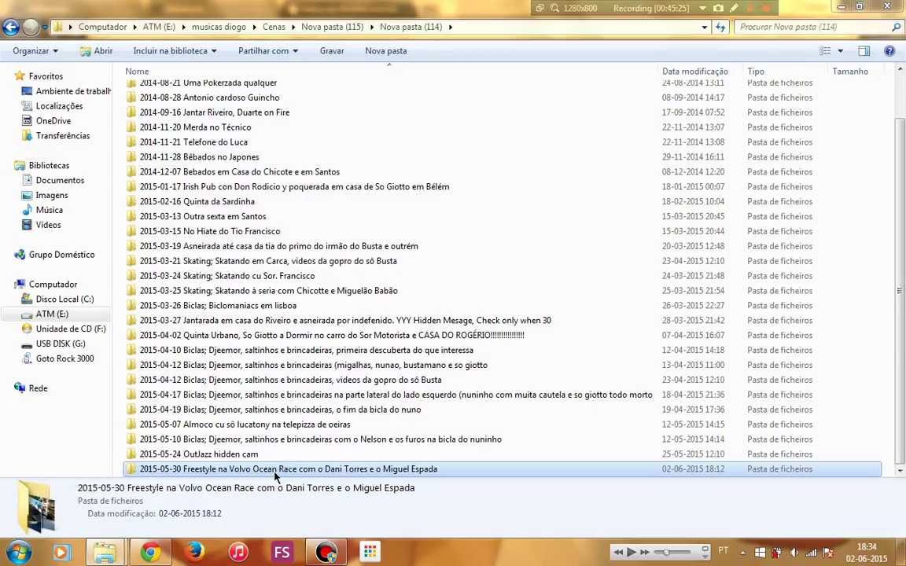
{"action": "key", "text": "ctrl+v"}
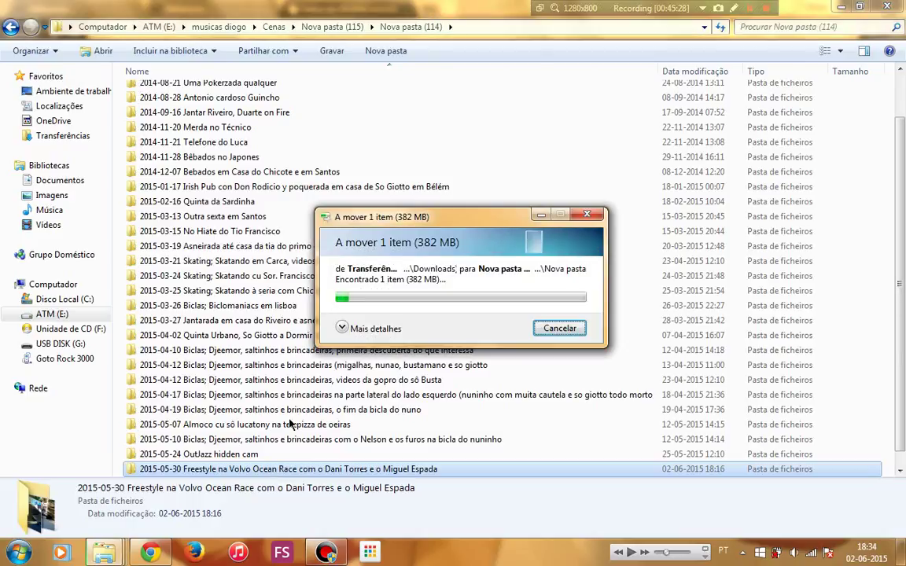
{"action": "left_click", "coordinate": [344, 328]}
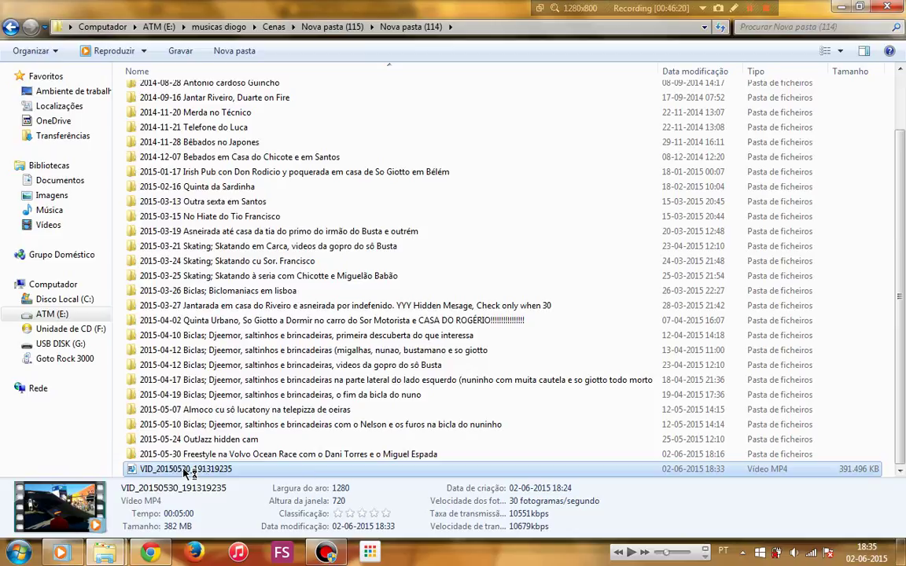
- Play VID_20150530_191319235 in Windows Media Player, jumping to 01:45 and then 02:44
{"action": "double_click", "coordinate": [184, 470]}
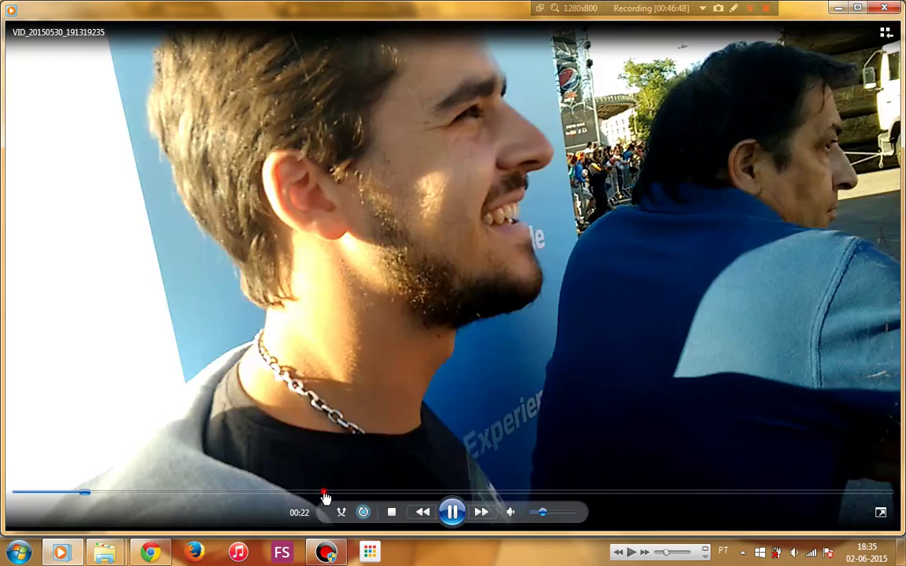
{"action": "left_click", "coordinate": [324, 494]}
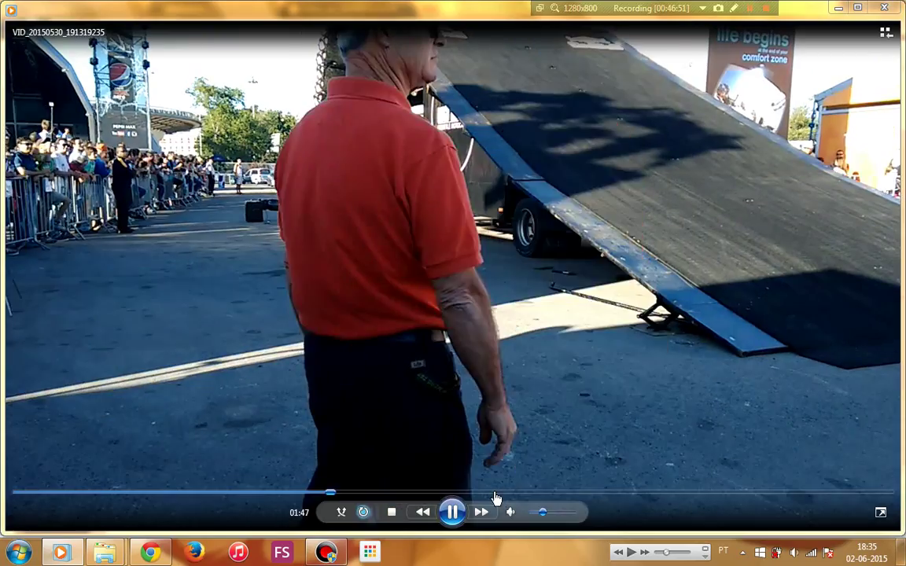
{"action": "left_click", "coordinate": [494, 494]}
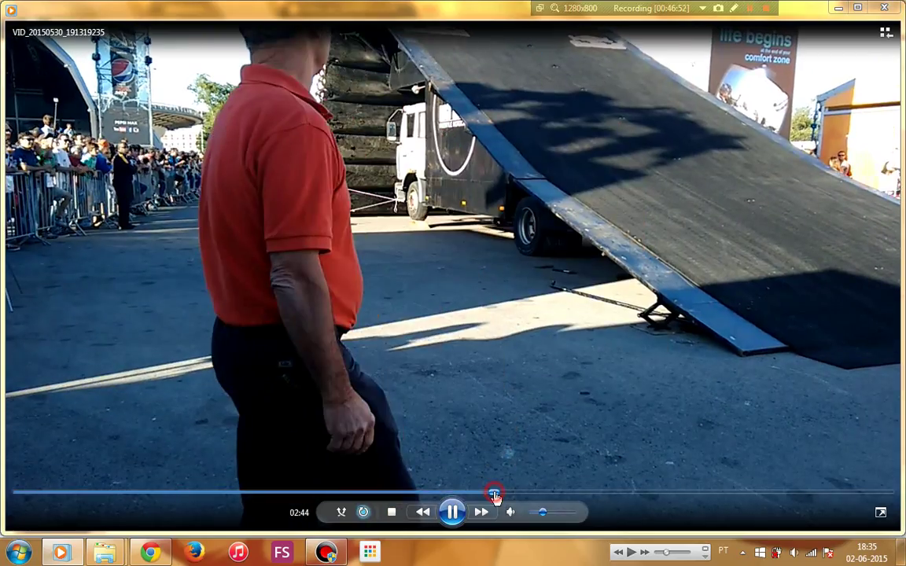